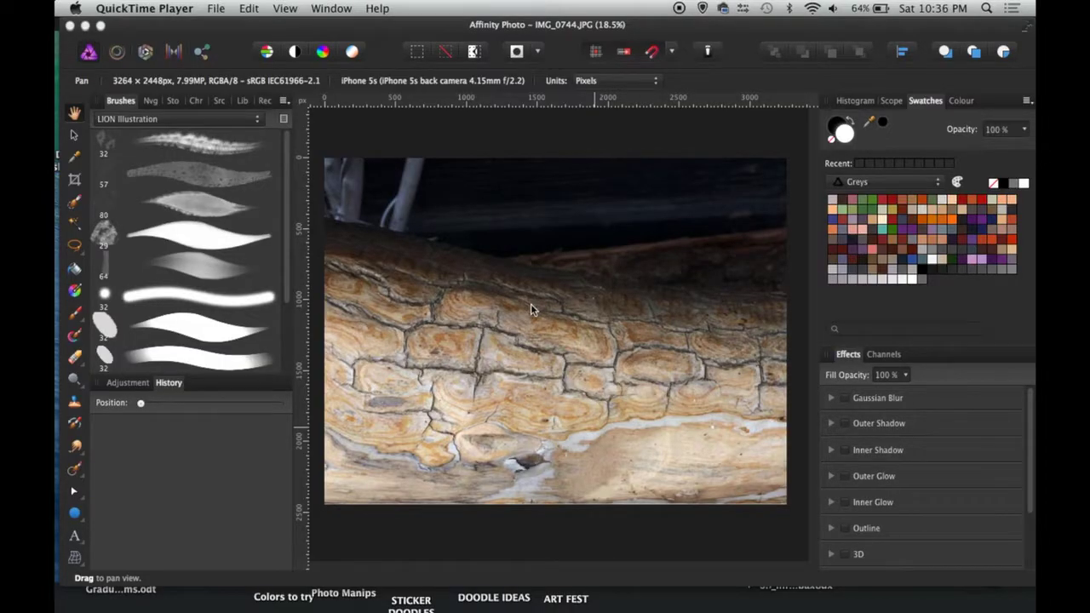
- Rotate the IMG_0744.JPG canvas 90° anticlockwise three times so the bark photo stands in portrait orientation
left_click(276, 26)
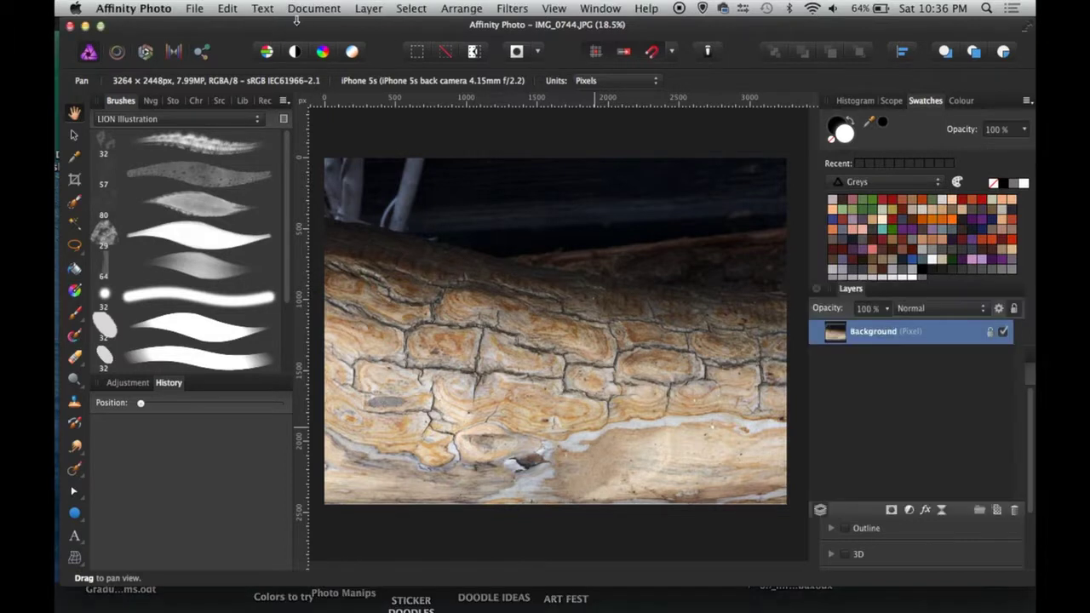
left_click(315, 9)
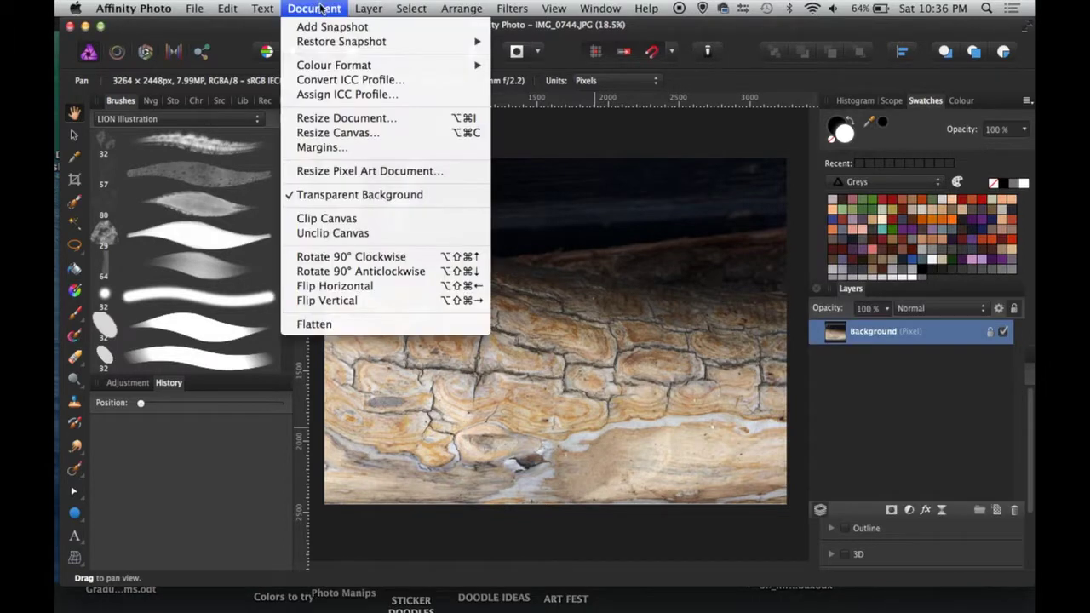
left_click(353, 271)
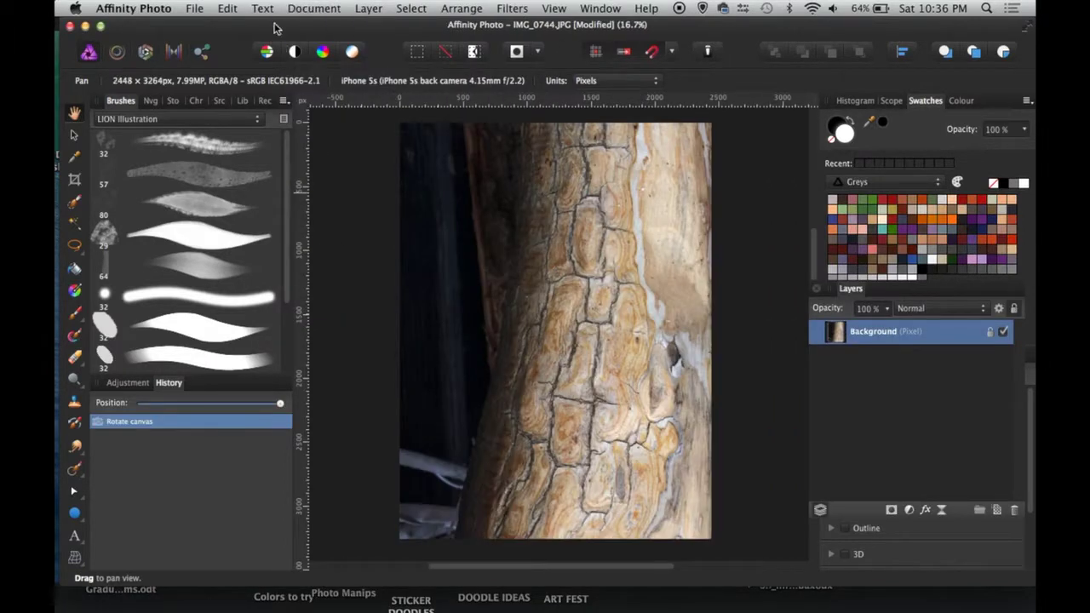
left_click(314, 10)
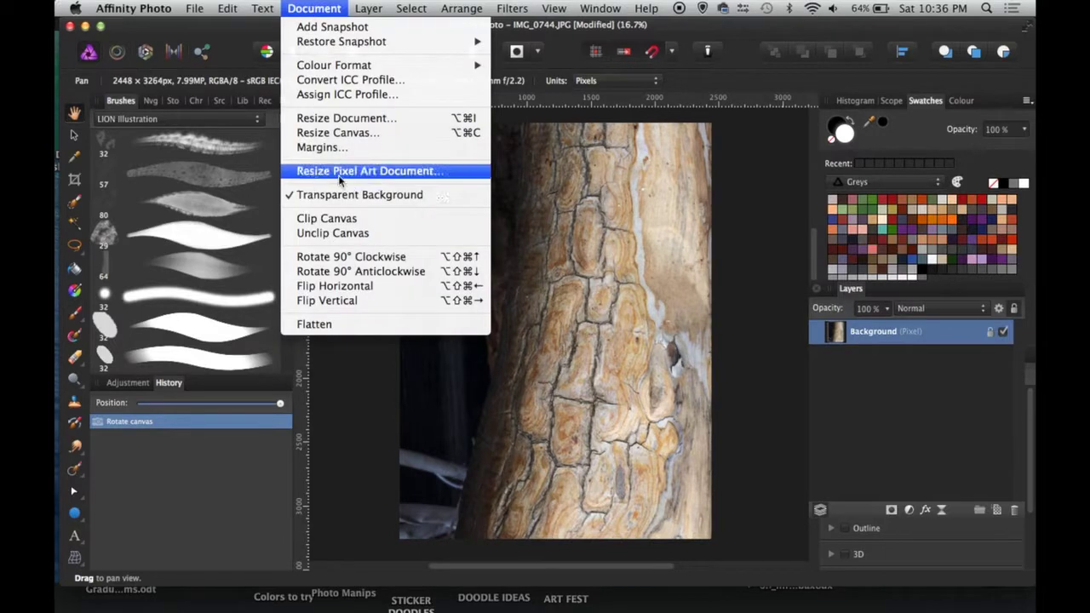
left_click(340, 272)
left_click(305, 11)
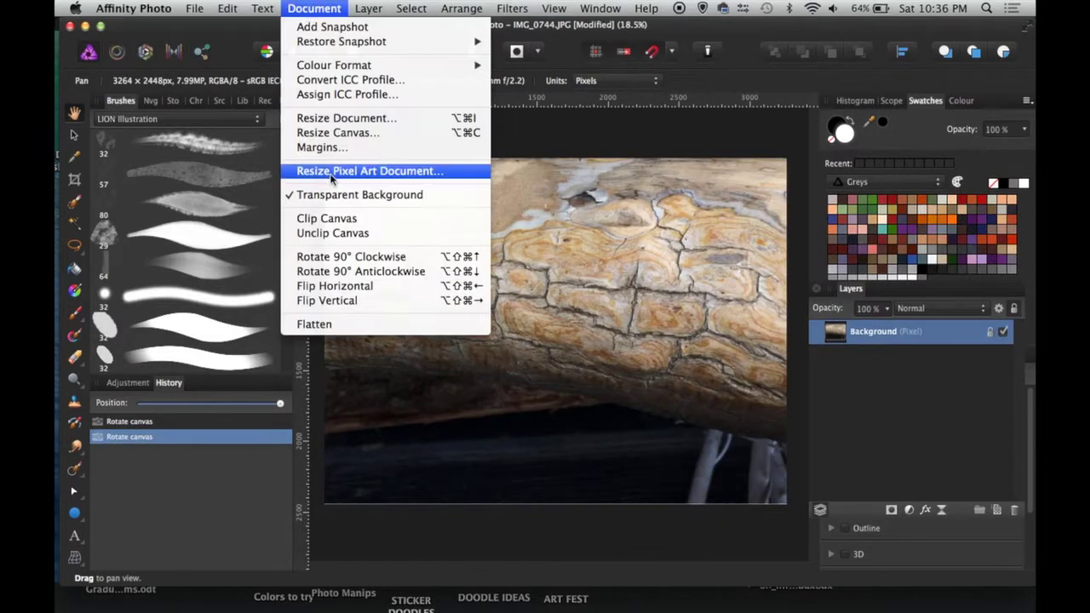
left_click(341, 266)
scroll(708, 396, "up", 1)
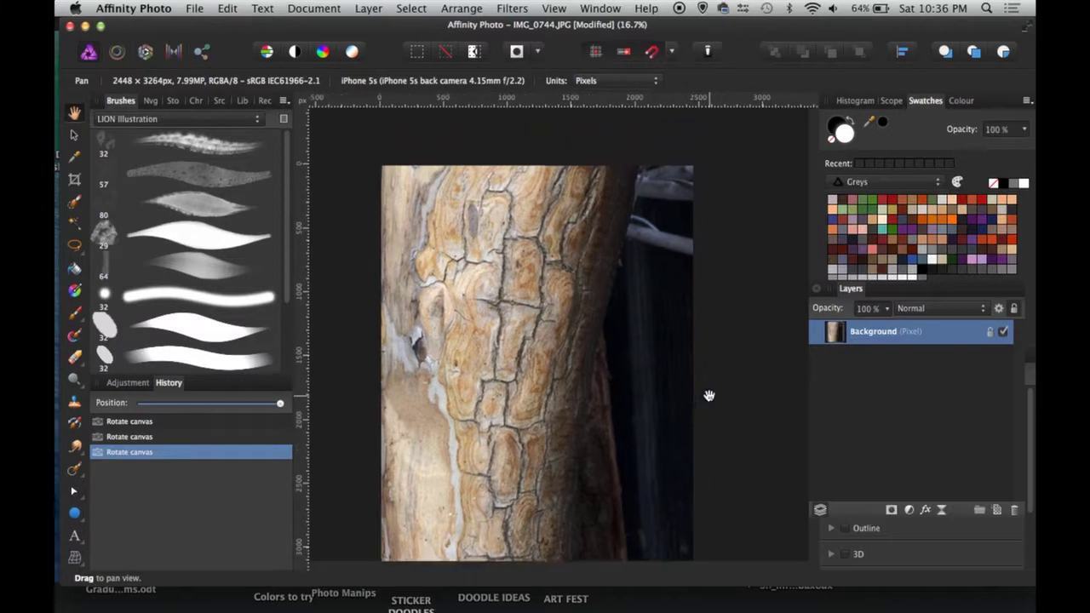
scroll(708, 396, "down", 1)
- Preview the texture photos in the Art Hat Texture Hunt folder one after another, starting from IMG_0734.JPG
left_click(196, 8)
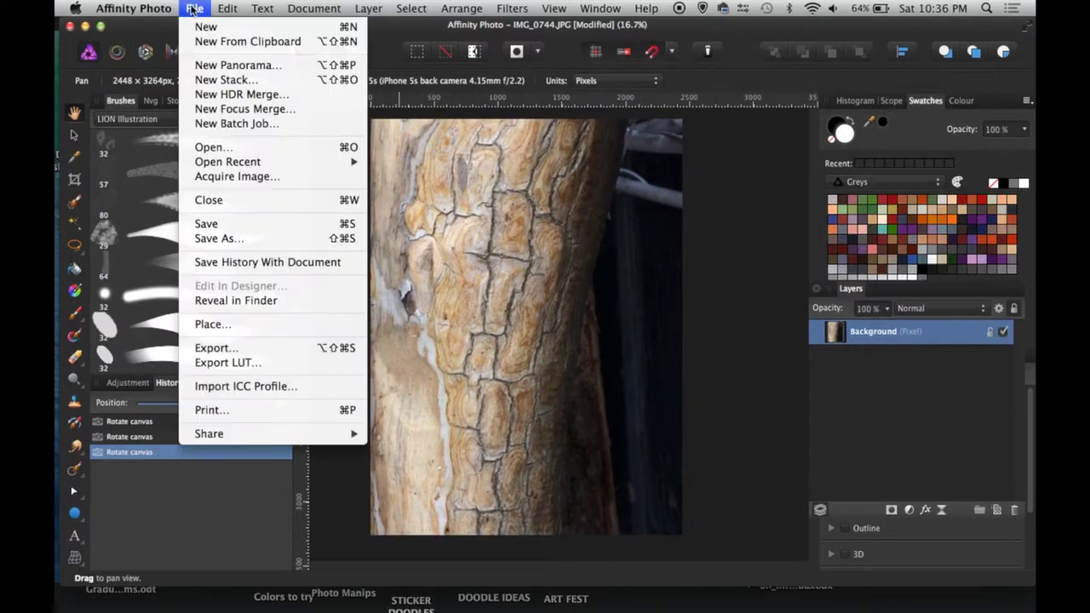
left_click(260, 147)
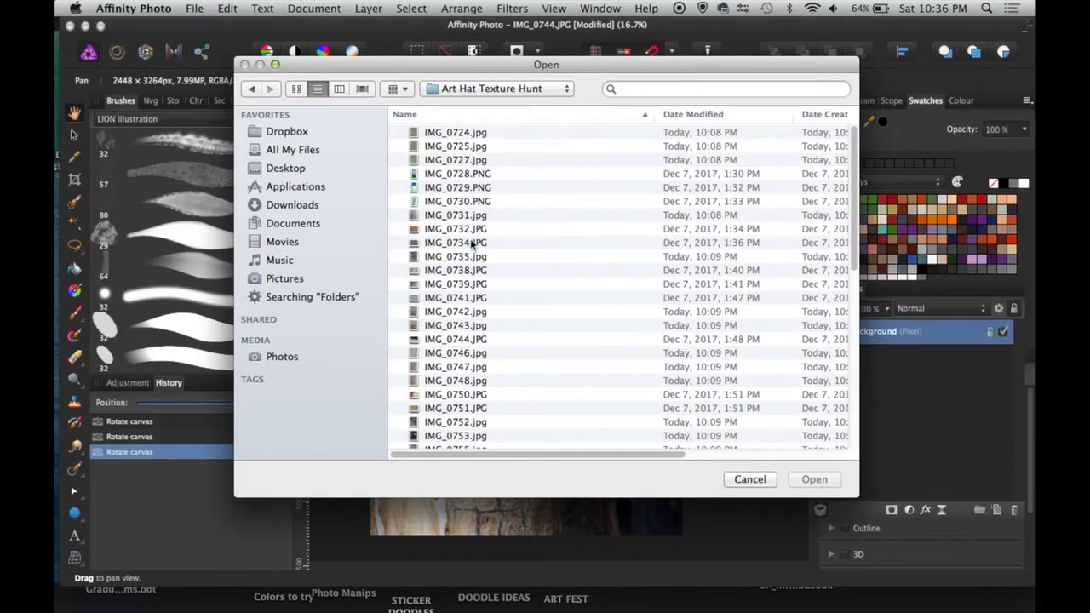
left_click(473, 245)
key("space")
key("Down")
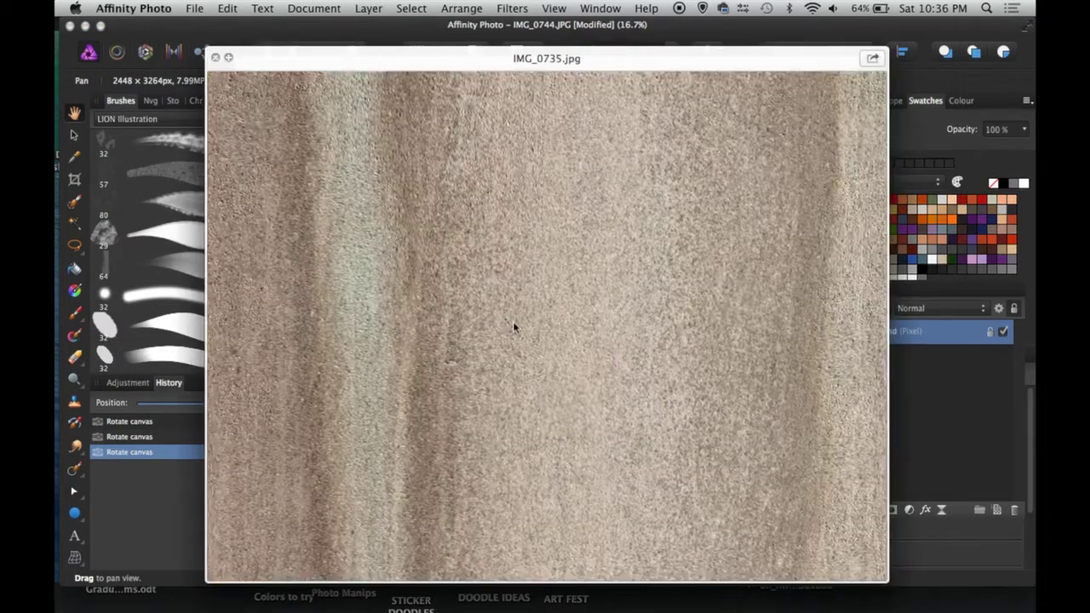
key("Down")
key("Down")
key("Down")
key("Down")
key("Down")
key("Down")
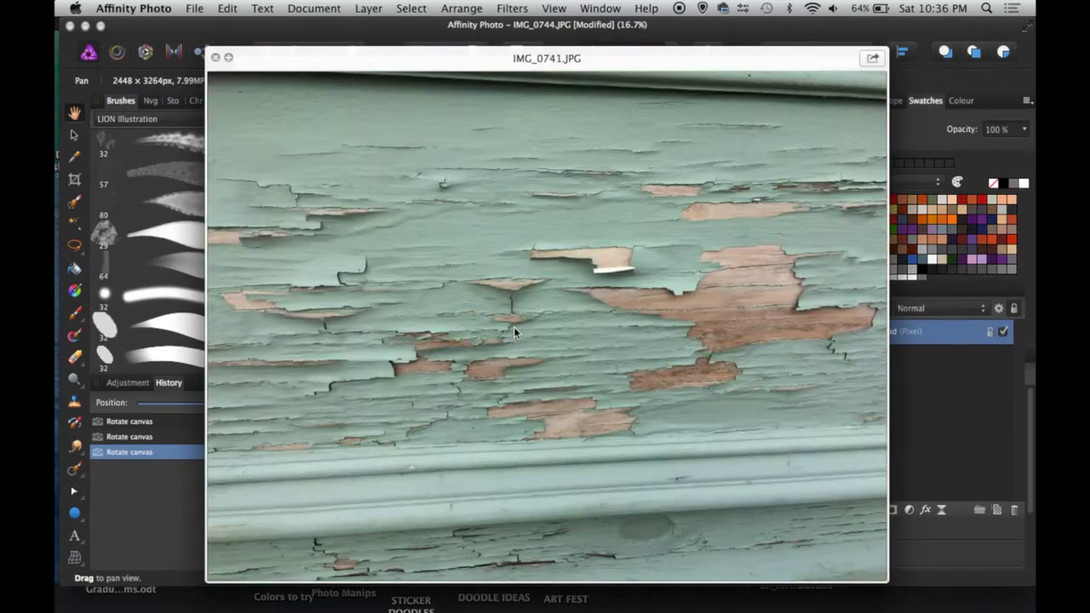
key("Down")
key("Down")
key("Down")
key("Down")
key("Down")
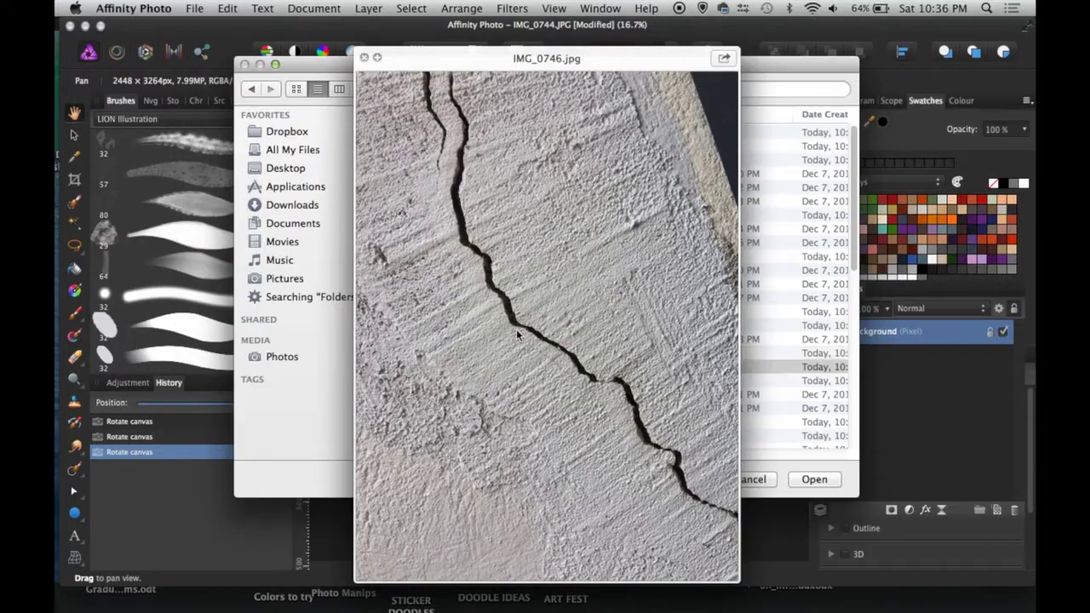
key("Down")
key("Down")
key("Down")
key("Down")
key("Down")
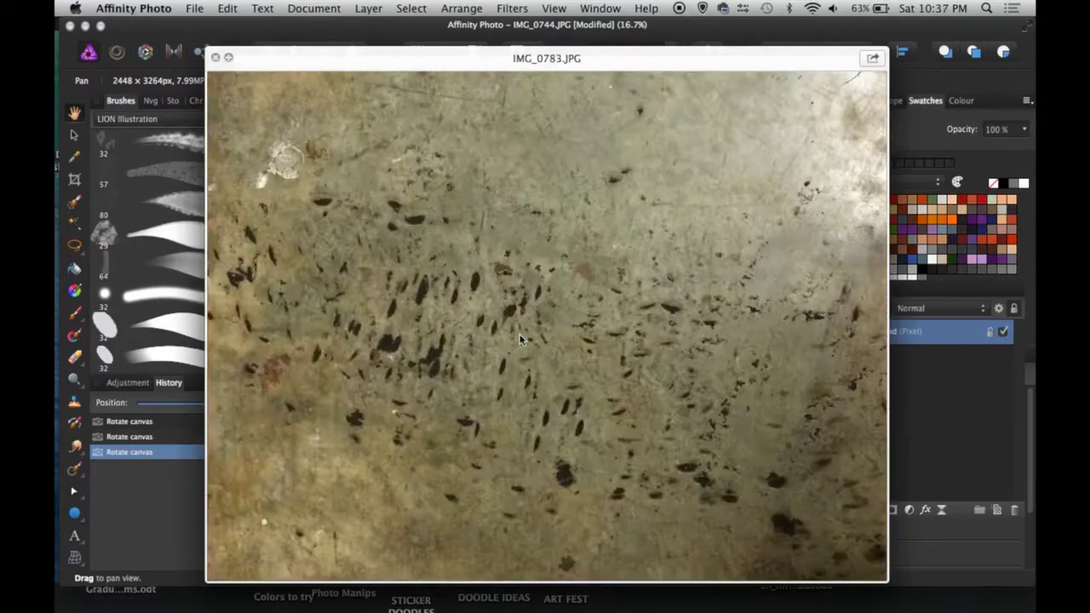
key("Down")
- Open IMG_0783.JPG from the Art Hat Texture Hunt folder
key("Up")
key("space")
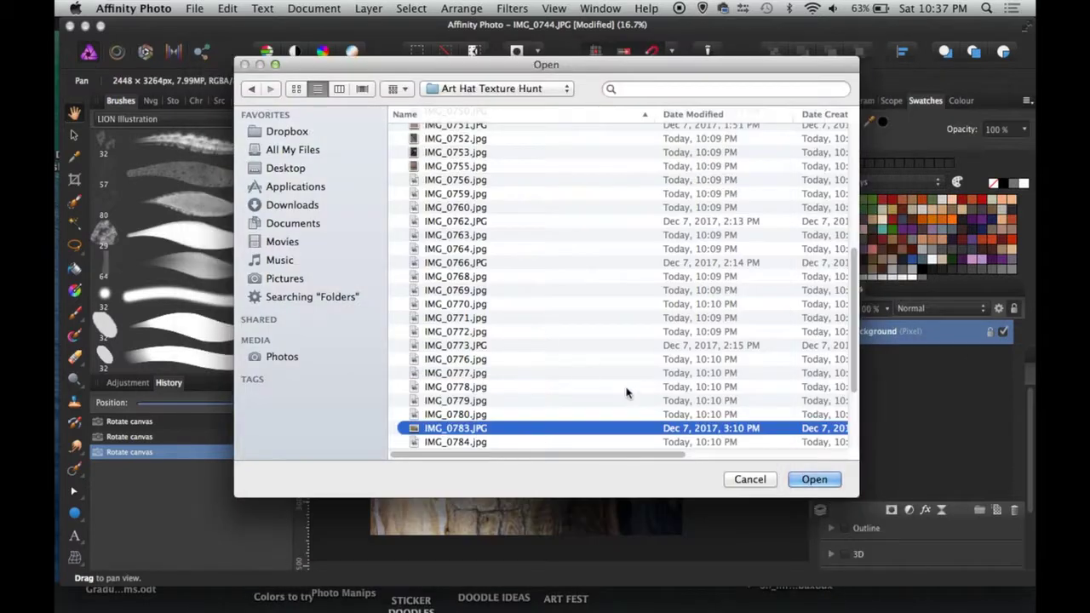
left_click(814, 477)
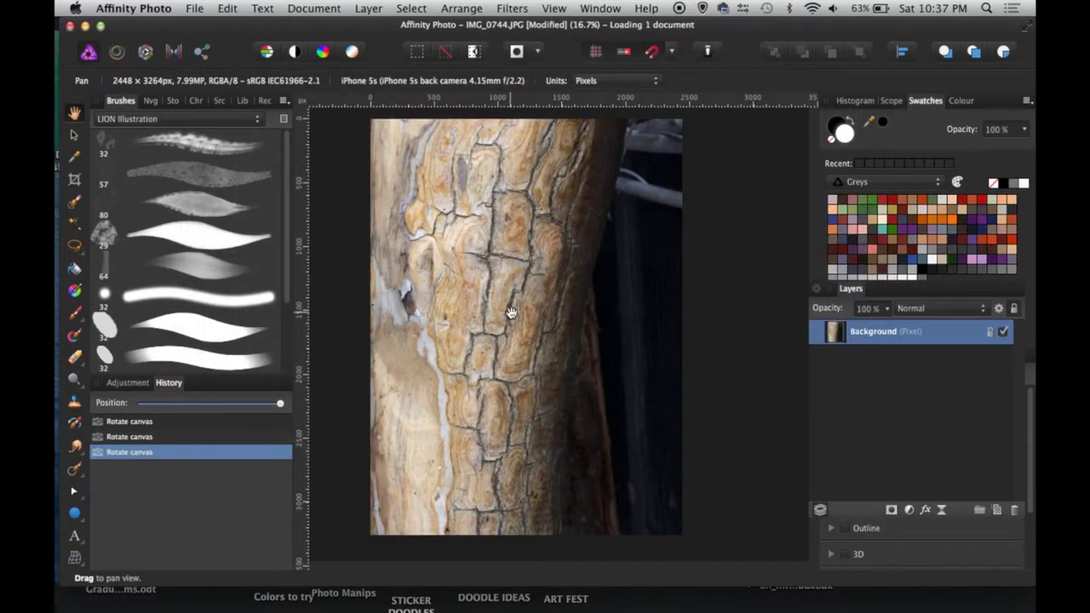
- Rotate the IMG_0783.JPG canvas in 90° turns and flip it until it is portrait with the bright corner at the lower left
key("alt+shift+super+Up")
left_click(307, 9)
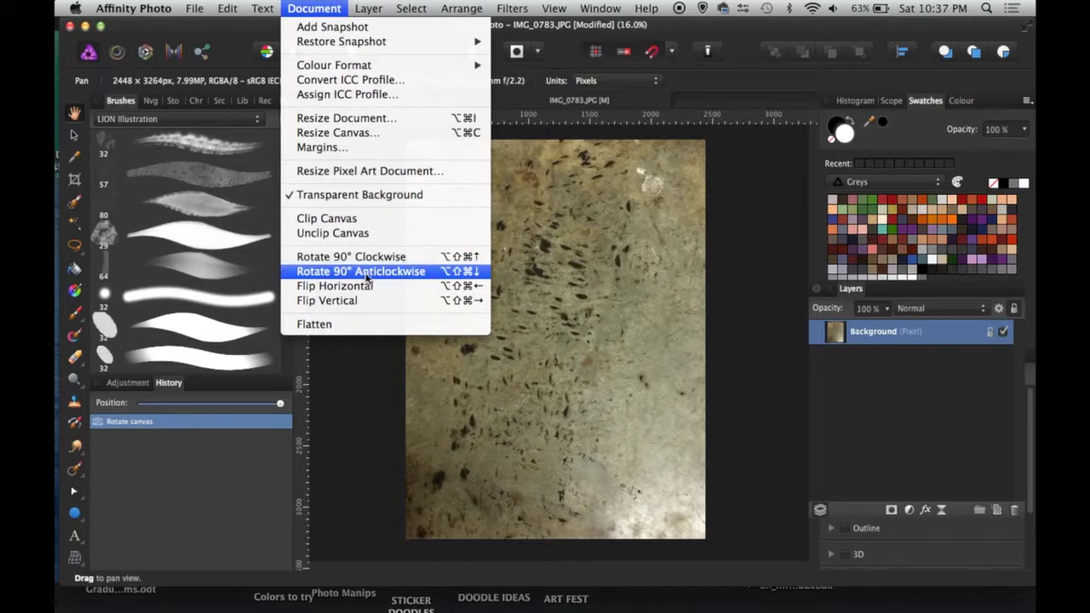
left_click(383, 413)
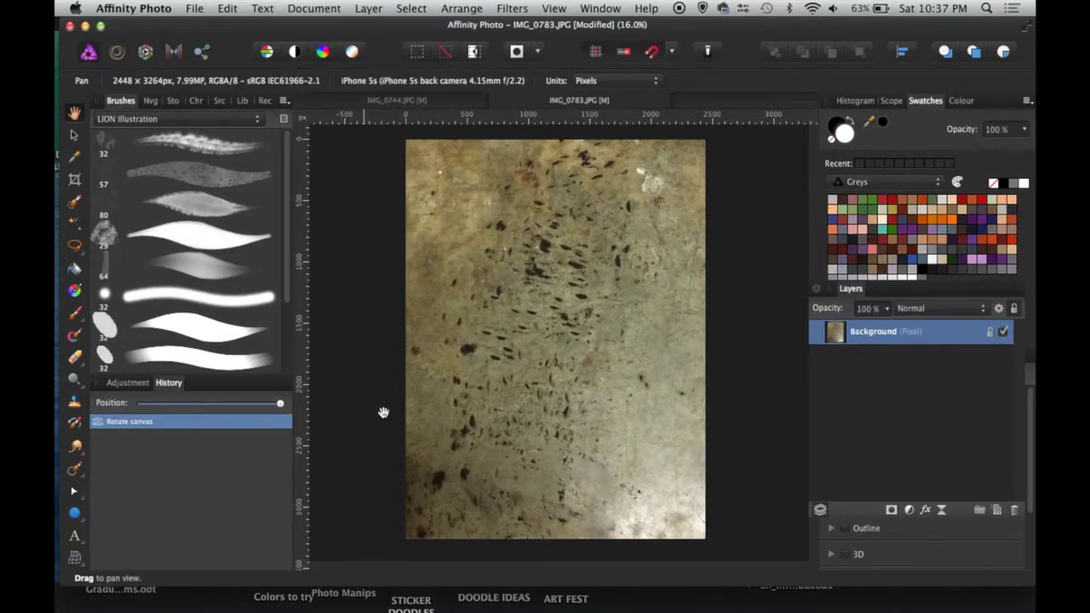
key("alt+shift+super+Right")
key("alt+shift+super+Up")
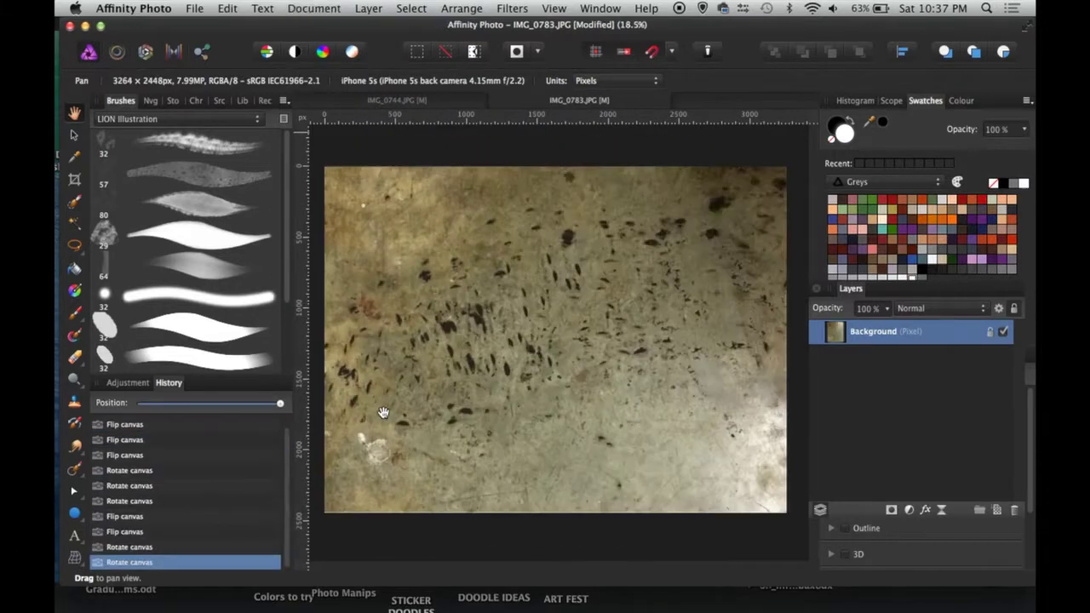
key("alt+shift+super+Up")
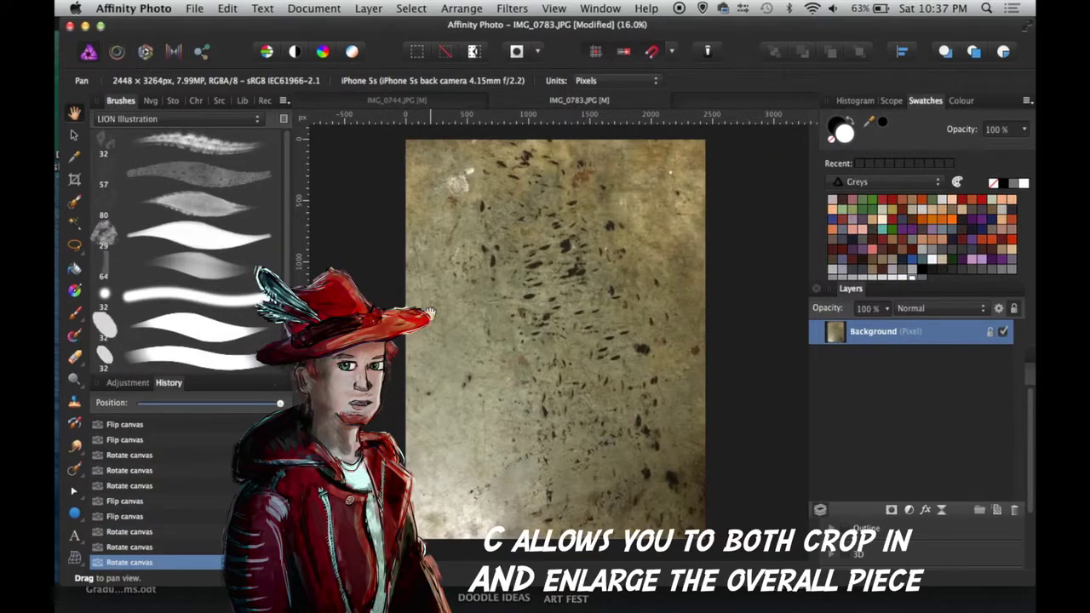
- Extend the canvas beyond the photo's top and bottom edges with the Crop tool, to 2448 × 3576 px
key("c")
left_click_drag(545, 191, 547, 167)
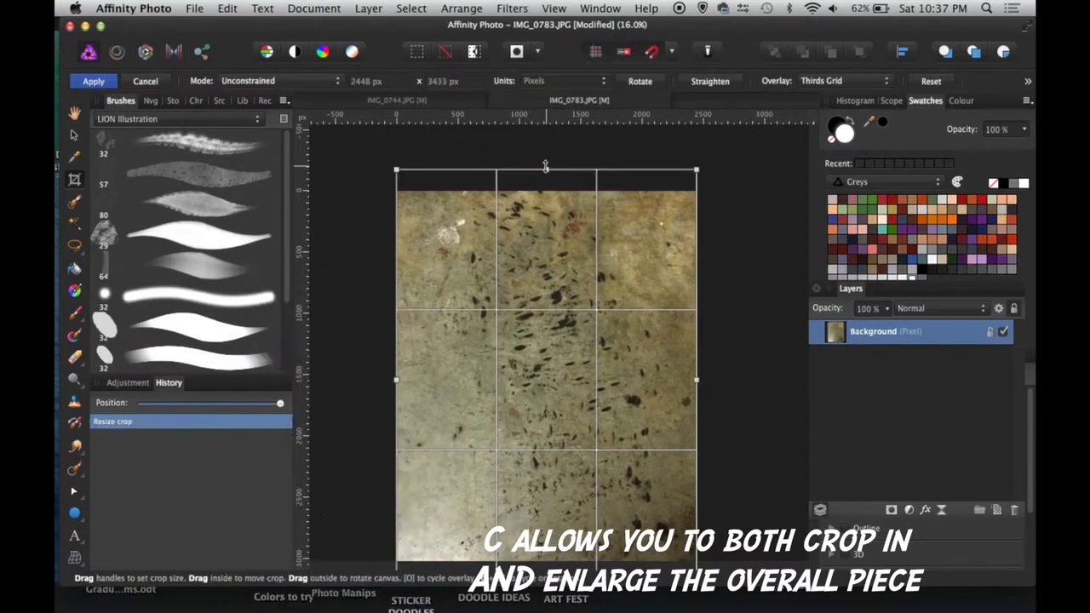
key("Return")
key("c")
scroll(550, 500, "down", 2)
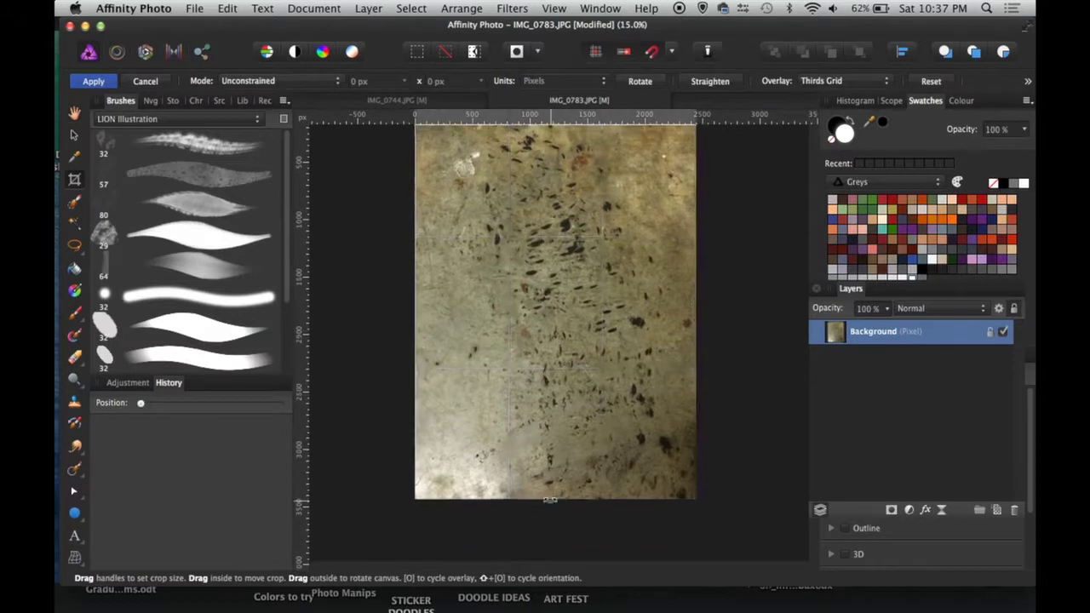
left_click_drag(549, 500, 557, 518)
key("Return")
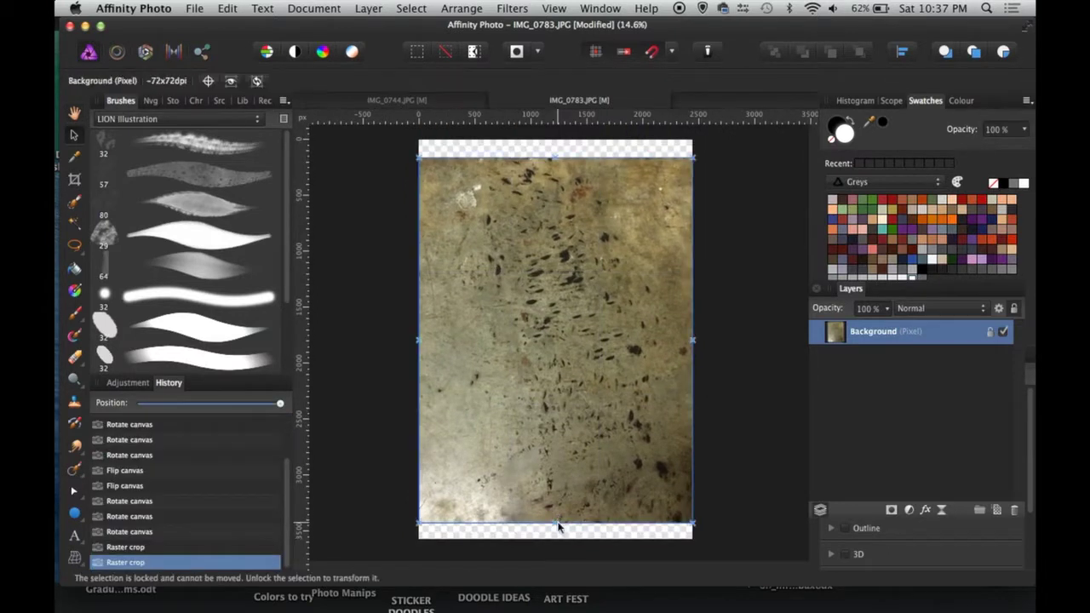
- Unlock the Background layer and stretch it vertically to fill the empty strips at the canvas's top and bottom
double_click(992, 331)
left_click_drag(554, 524, 555, 540)
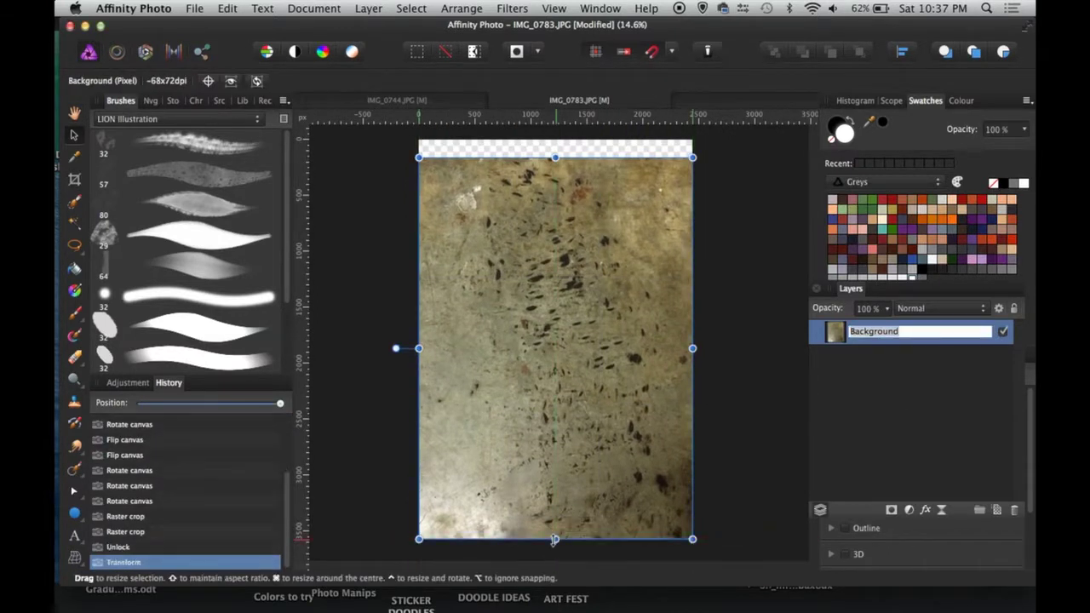
scroll(555, 540, "up", 2)
left_click_drag(549, 214, 549, 197)
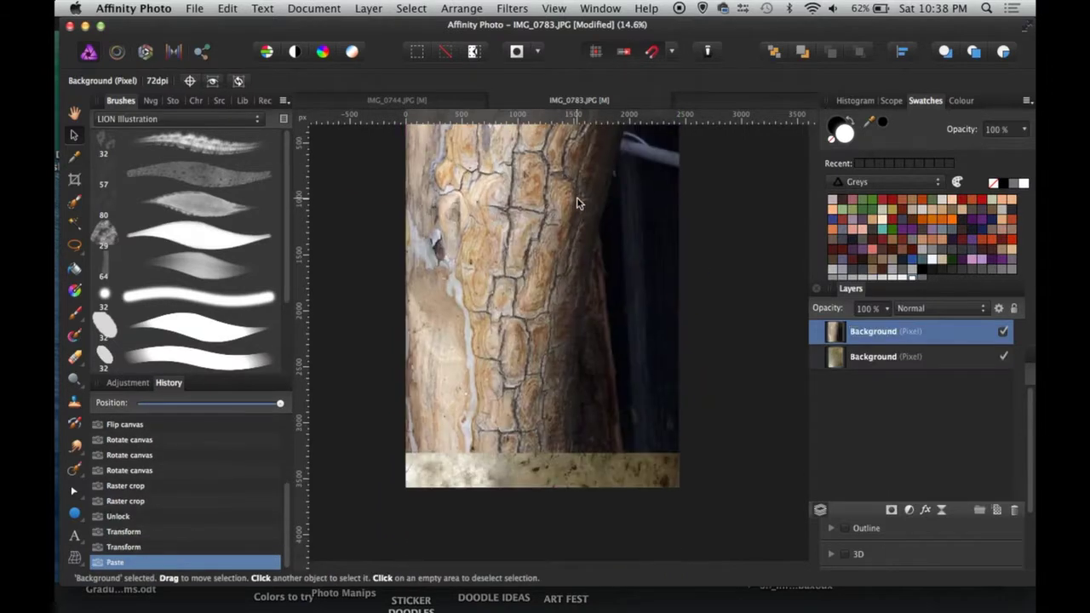
- Stretch the pasted bark layer down to the bottom edge of the canvas
left_click_drag(542, 452, 601, 541)
key("space")
- Set the bark layer's blend mode to Soft Light and merge it down into the layer below
left_click(935, 310)
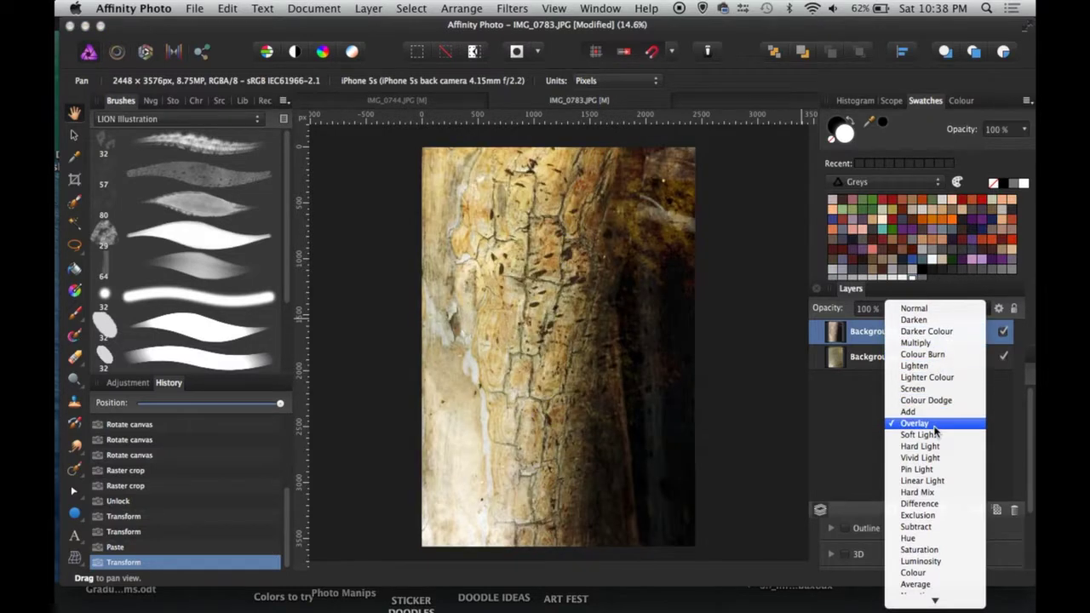
scroll(931, 439, "down", 3)
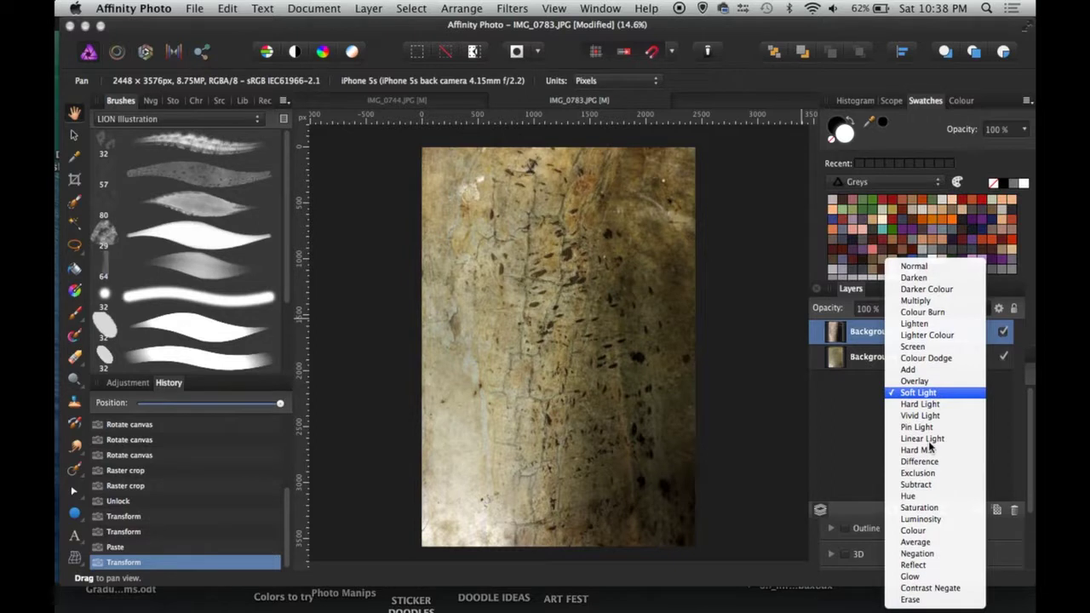
key("Return")
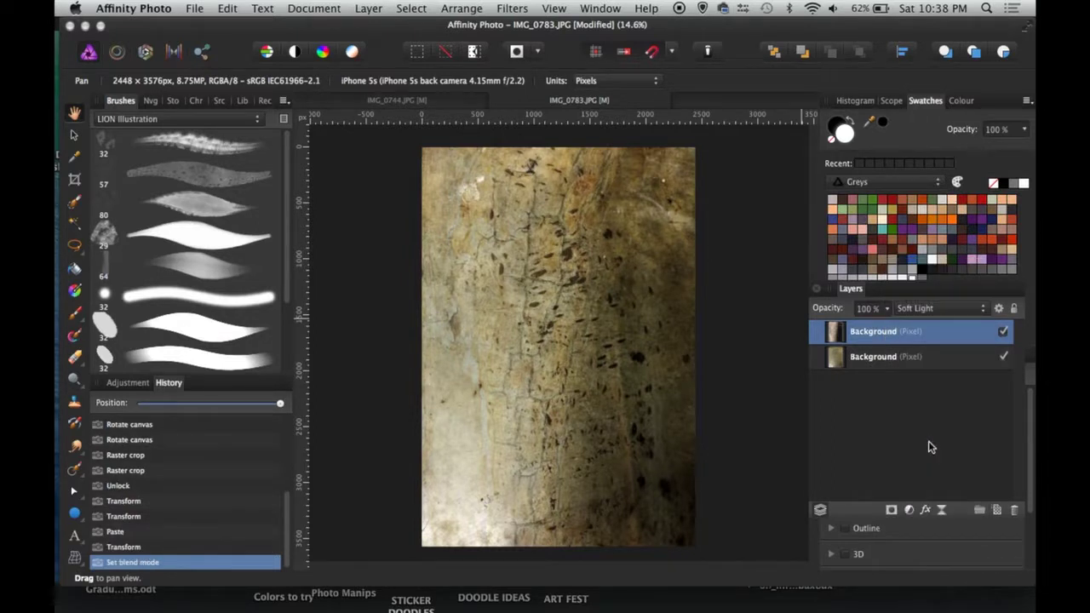
key("super+e")
- Copy the entire IMG_0748.jpg image into IMG_0783.JPG and stretch the pasted layer down over the canvas's bottom edge
key("super+a")
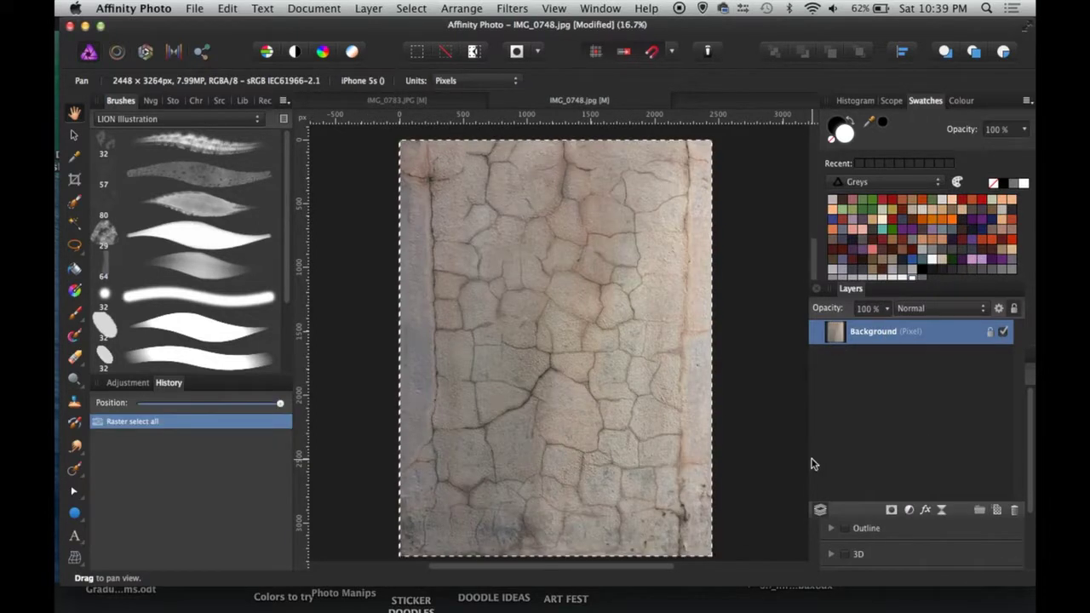
key("super+c")
left_click(396, 100)
key("super+v")
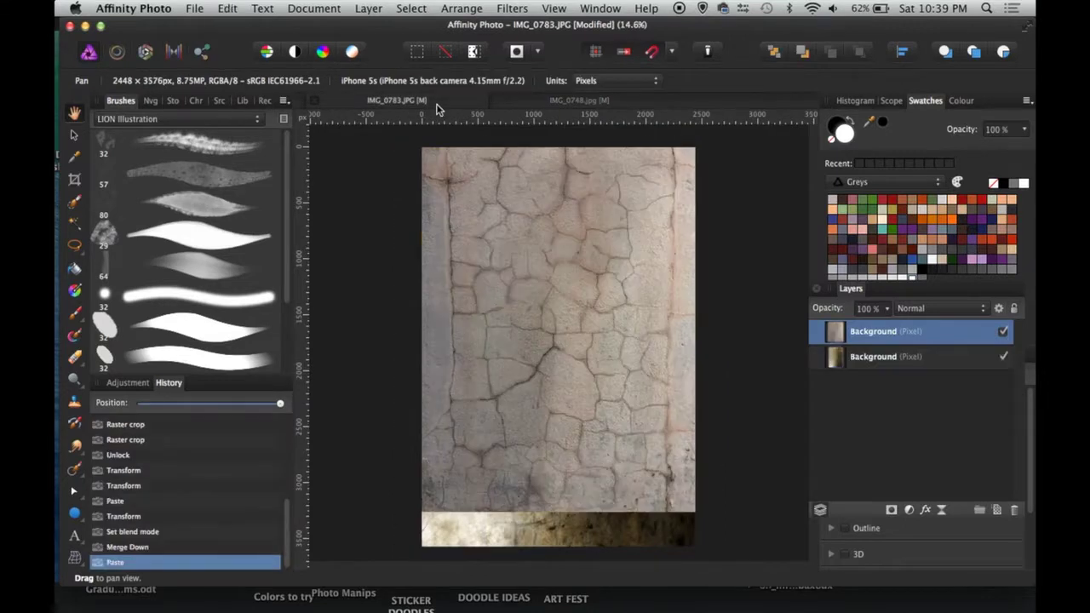
left_click_drag(558, 511, 558, 554)
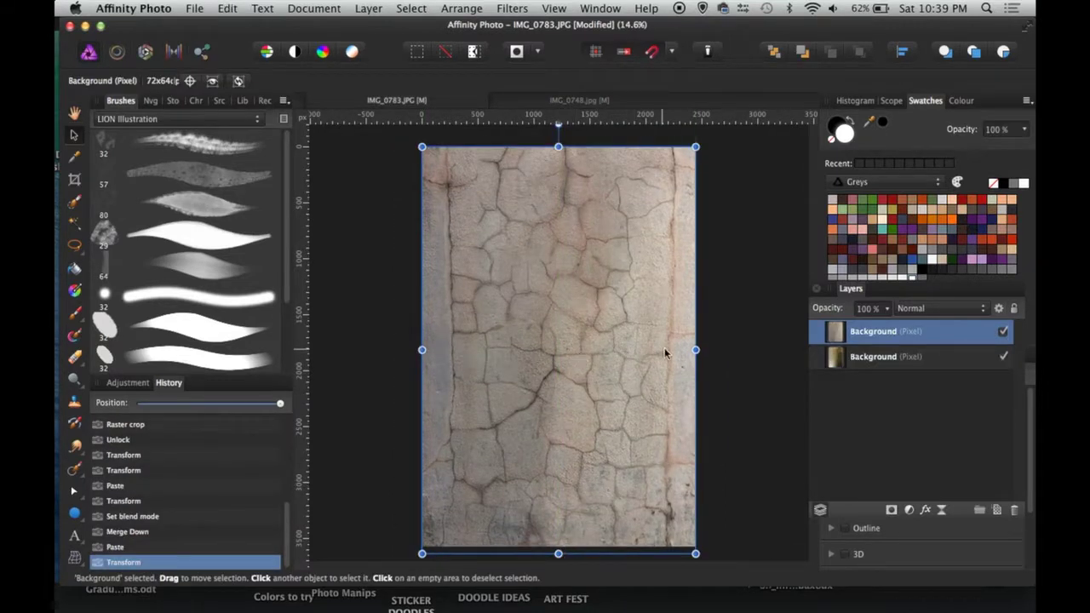
- Add a Curves adjustment and pull the lower part of the curve slightly down to darken the cracked wall texture
key("super+m")
left_click_drag(610, 167, 830, 136)
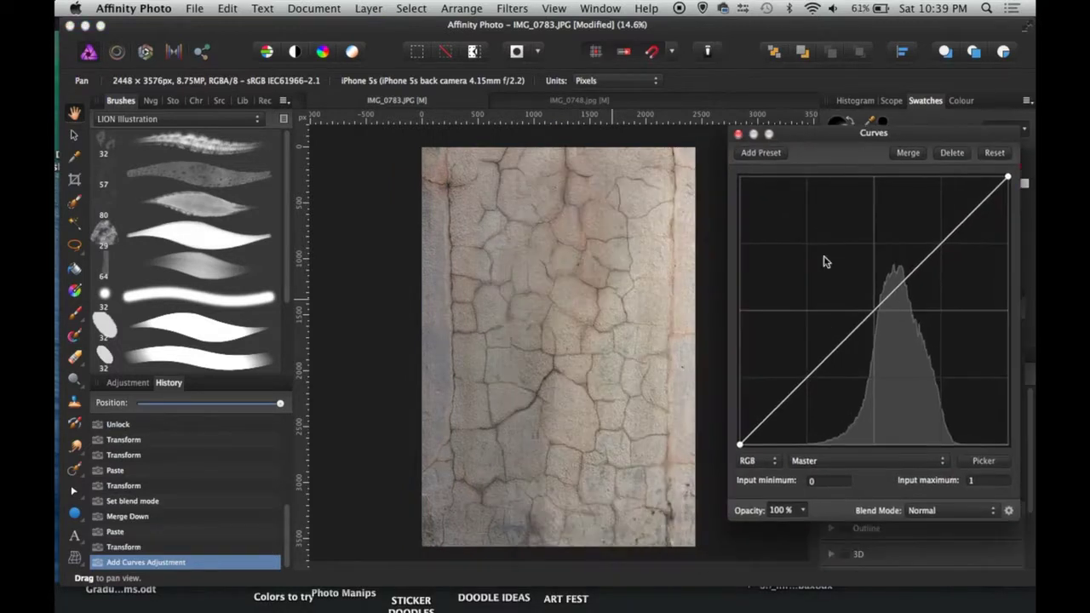
mouse_move(852, 350)
left_mouse_down()
mouse_move(862, 359)
mouse_move(846, 356)
left_mouse_up()
left_click(739, 138)
- Set the cracked wall layer's source blend range to fall from full opacity through 31% at 70% input to 0% at 99%
left_click(840, 332)
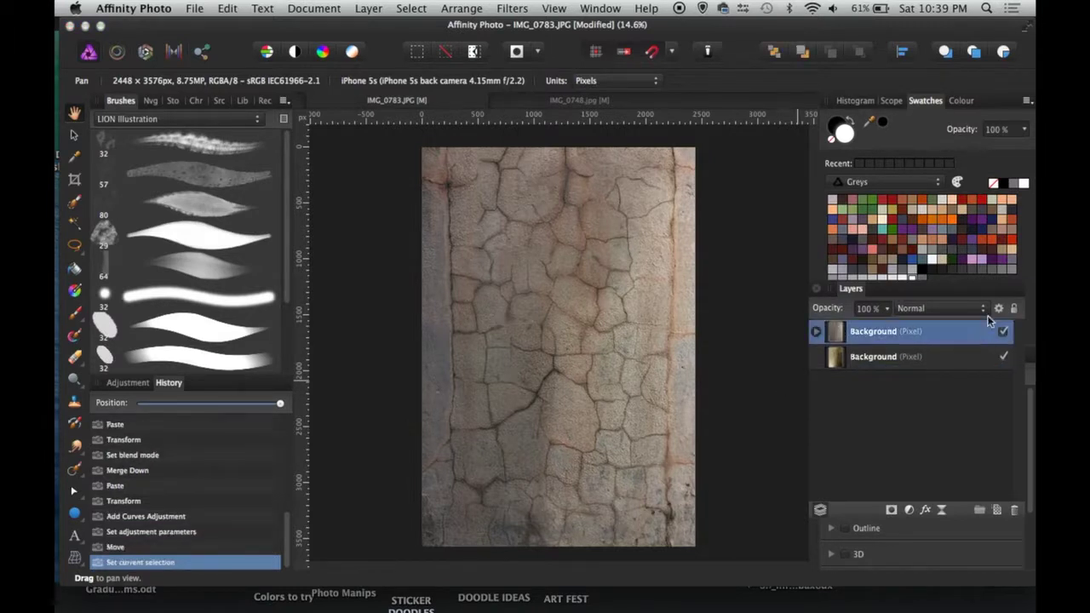
left_click(999, 308)
left_click_drag(470, 156, 841, 133)
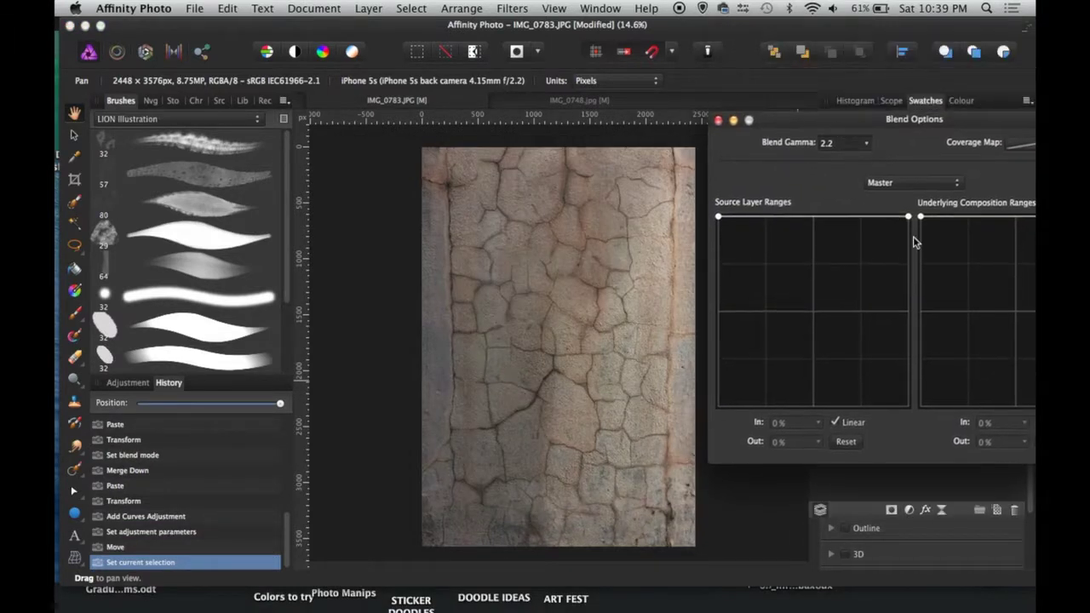
left_click_drag(908, 218, 920, 308)
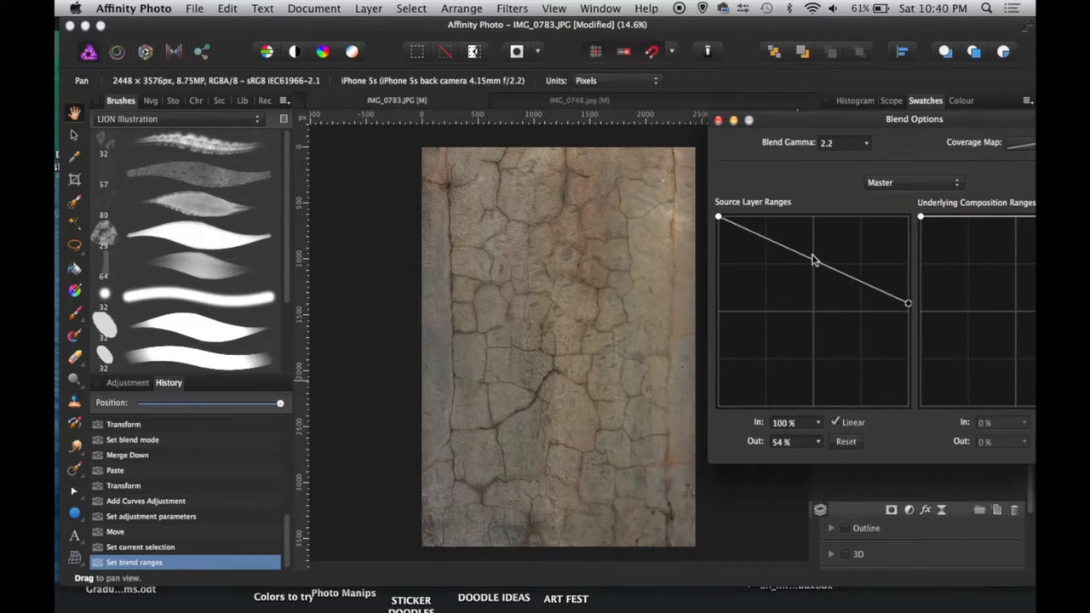
left_click_drag(814, 260, 854, 352)
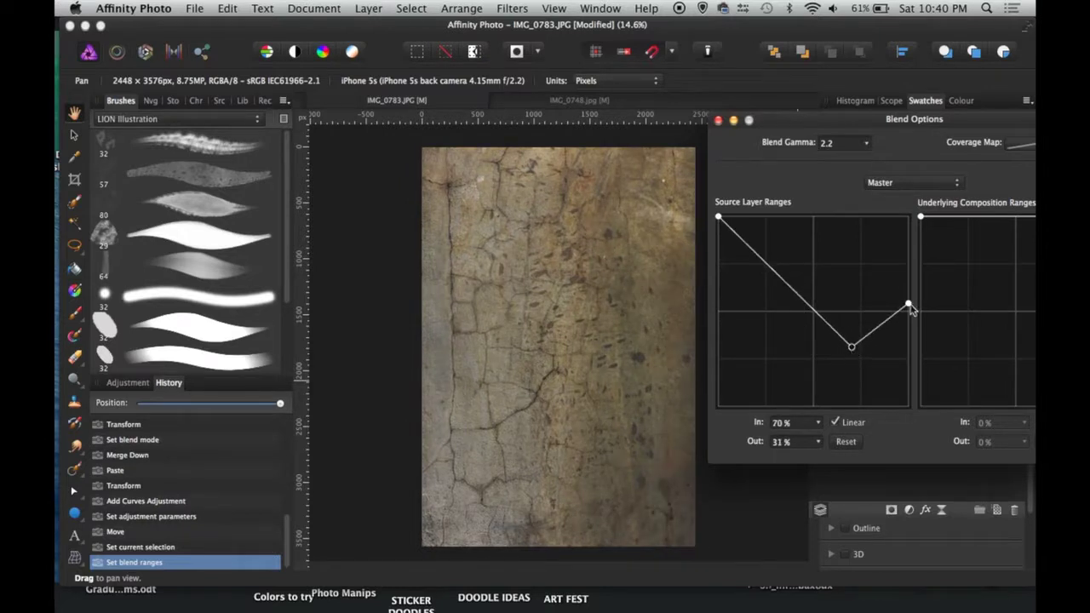
left_click_drag(910, 309, 908, 411)
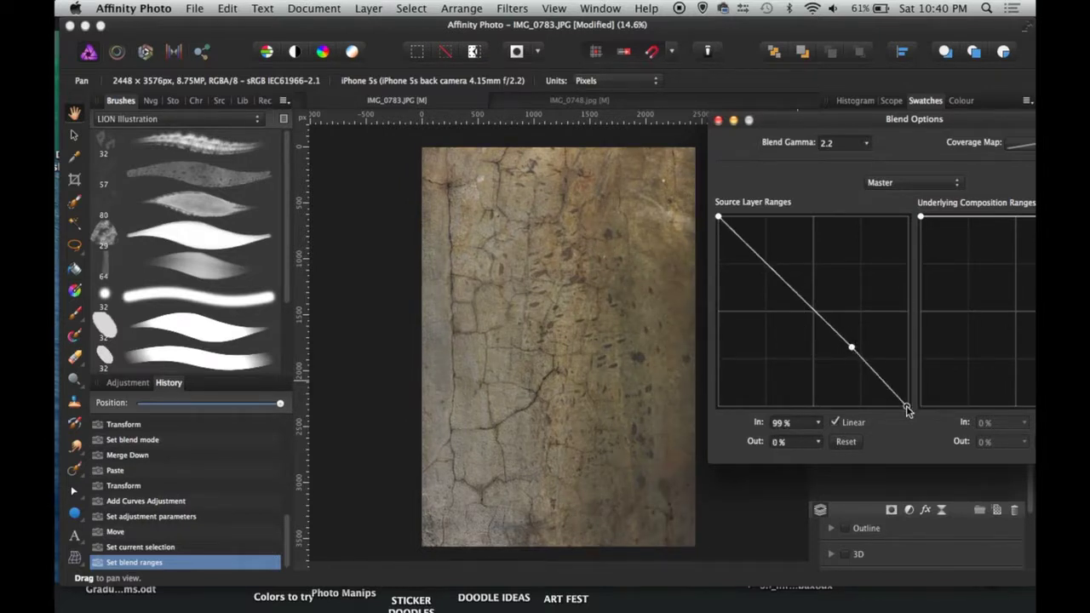
- Duplicate the cracked wall layer, rotate the copy about 180 degrees and shift it toward the canvas's right side
left_click_drag(886, 127, 761, 134)
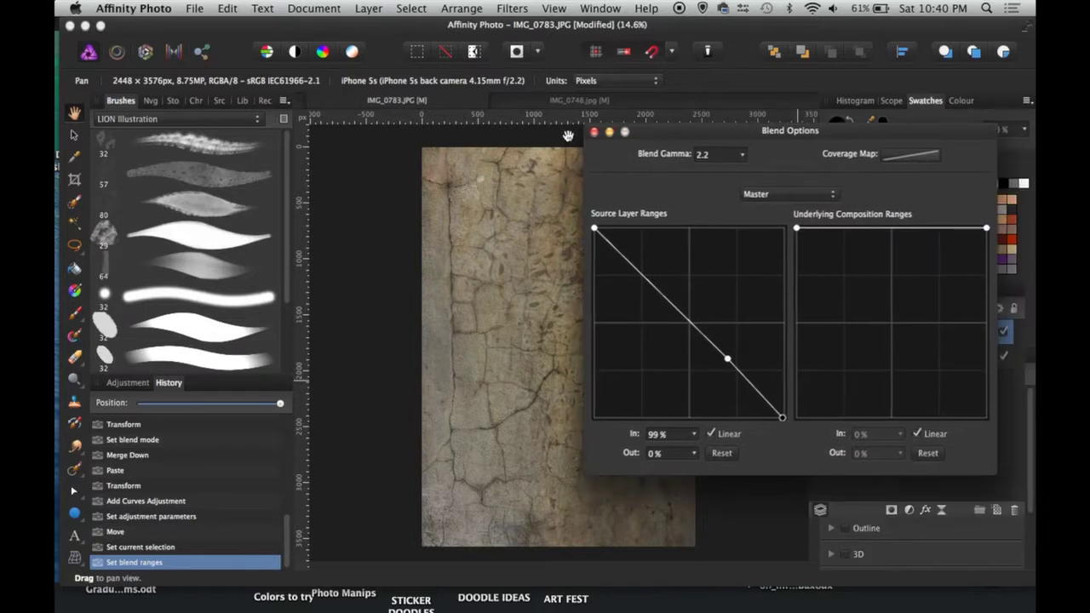
left_click(595, 130)
key("super+j")
key("v")
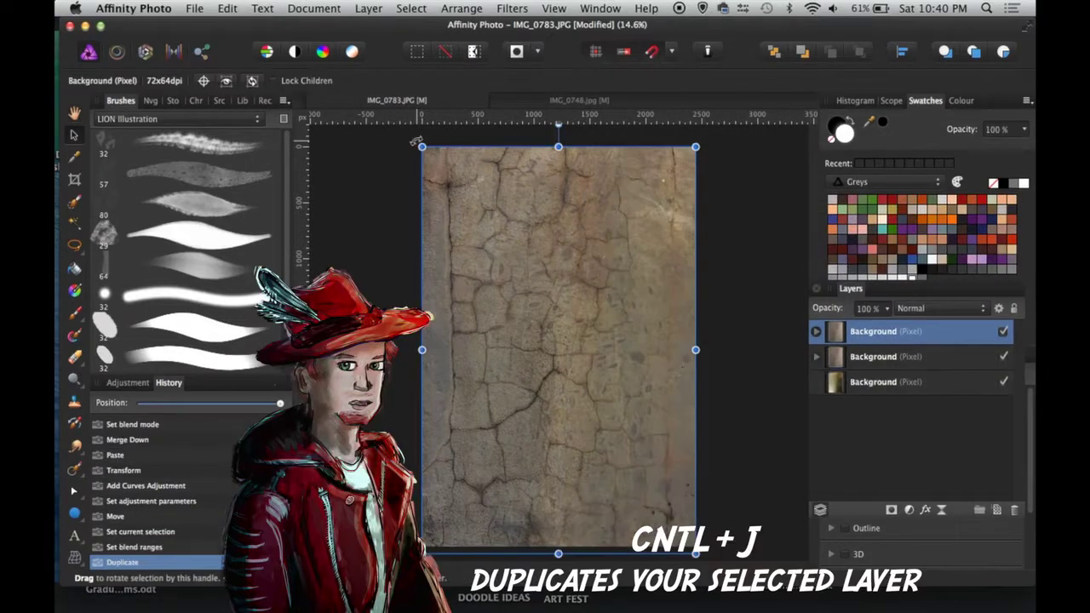
left_click_drag(417, 143, 652, 475)
left_click_drag(605, 394, 655, 397)
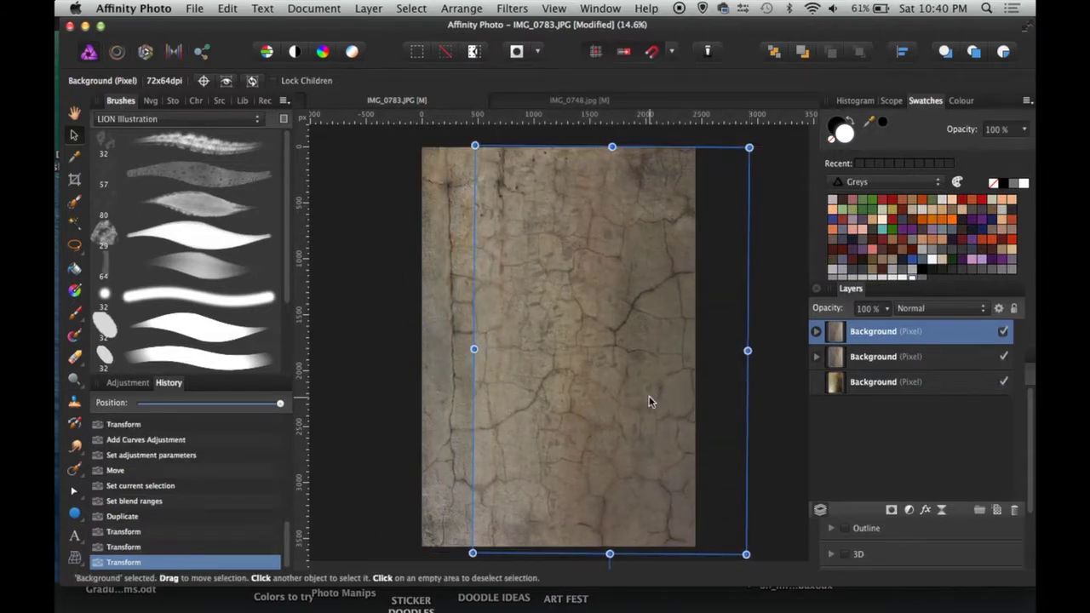
key("h")
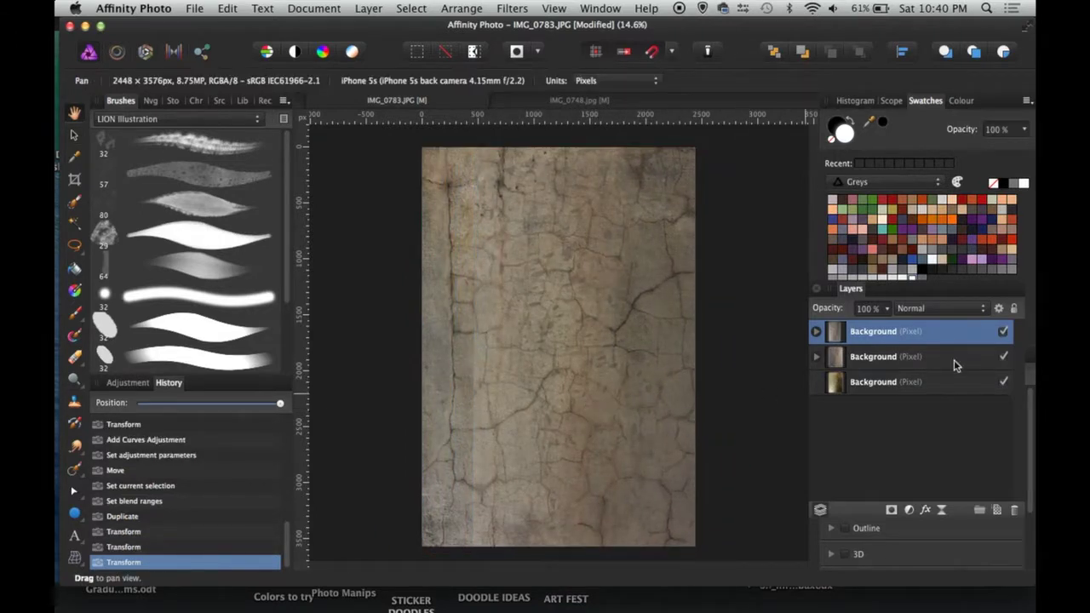
left_click(1005, 332)
left_click(1004, 332)
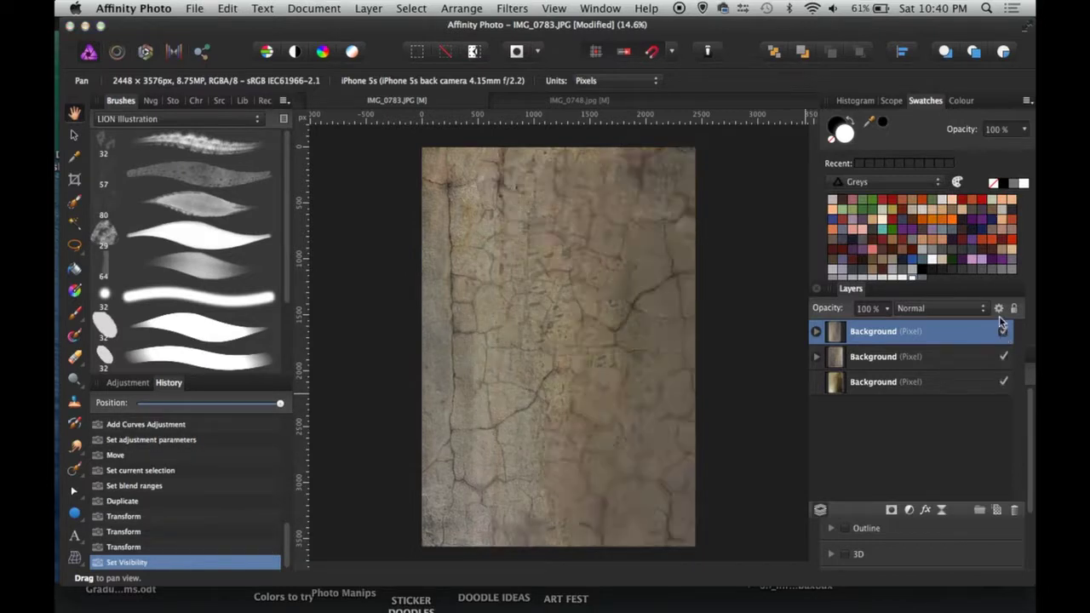
- Reset the copy's source blend range and make it fall from full opacity through 10% at 32% input to 0% at 80%
left_click(999, 309)
left_click_drag(678, 313, 648, 417)
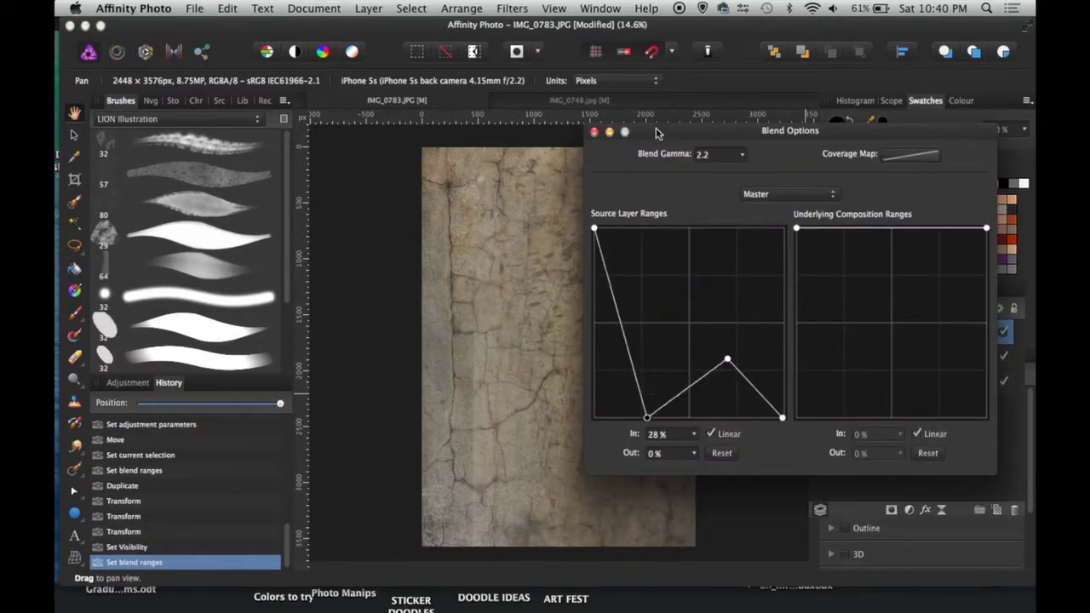
left_click_drag(657, 134, 800, 179)
left_click(862, 495)
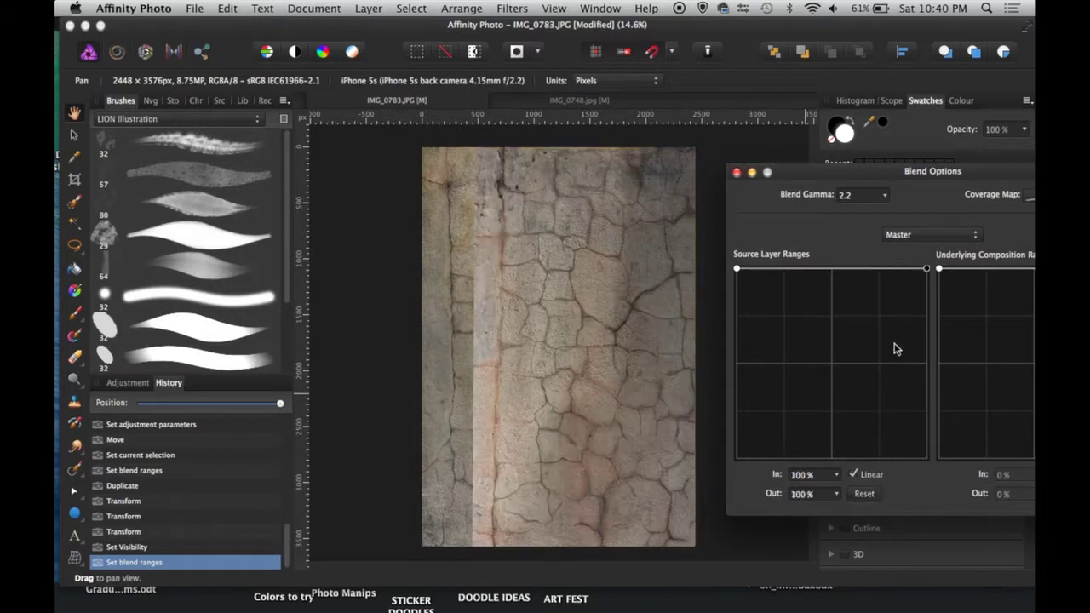
left_click_drag(929, 271, 891, 506)
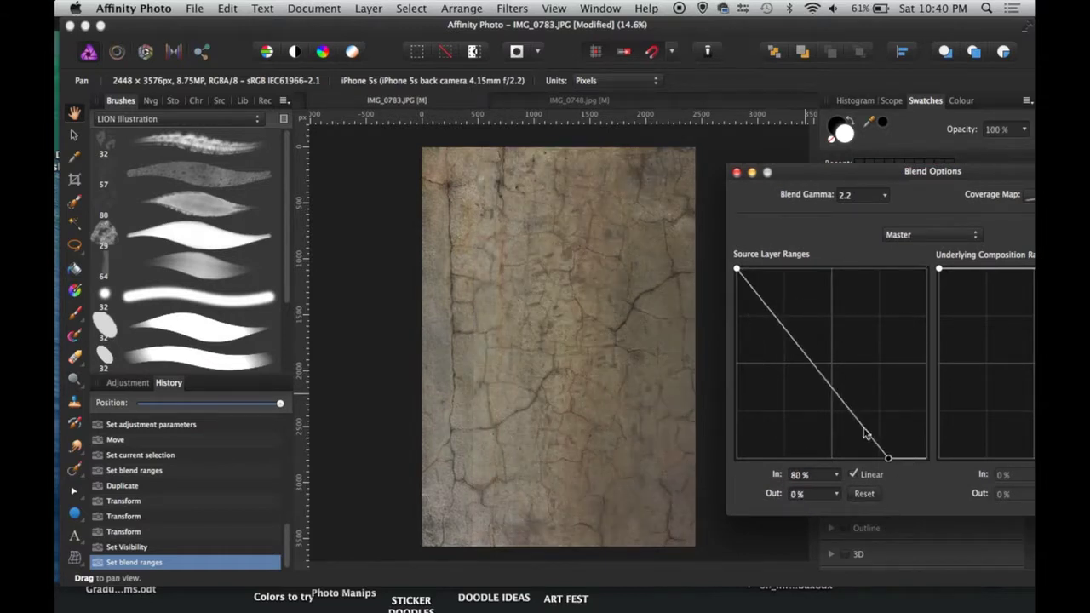
left_click(837, 394)
left_click_drag(838, 395, 799, 443)
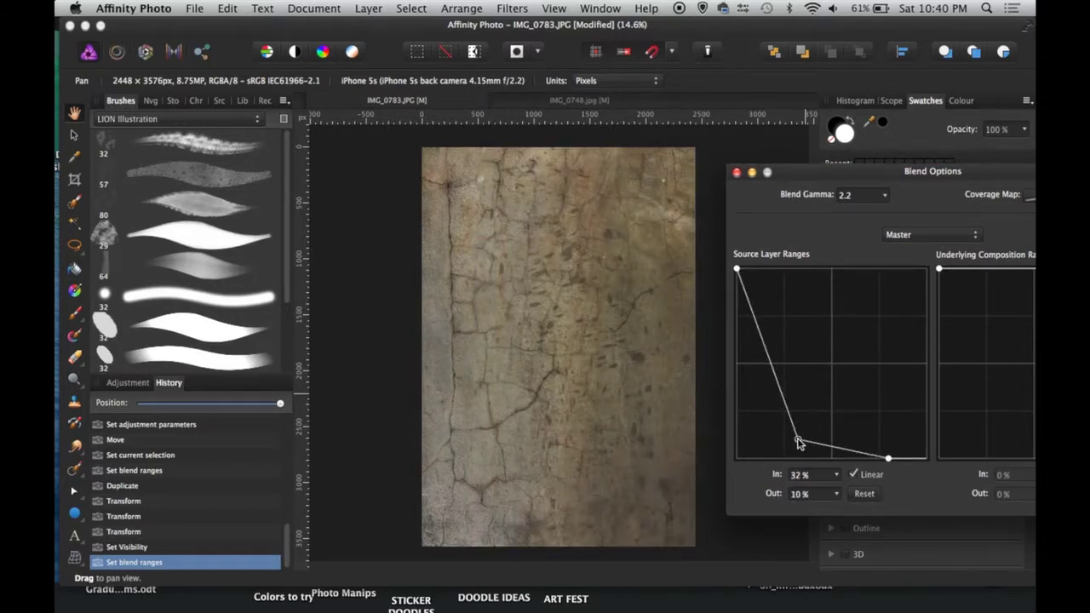
left_click(737, 172)
left_click(1003, 333)
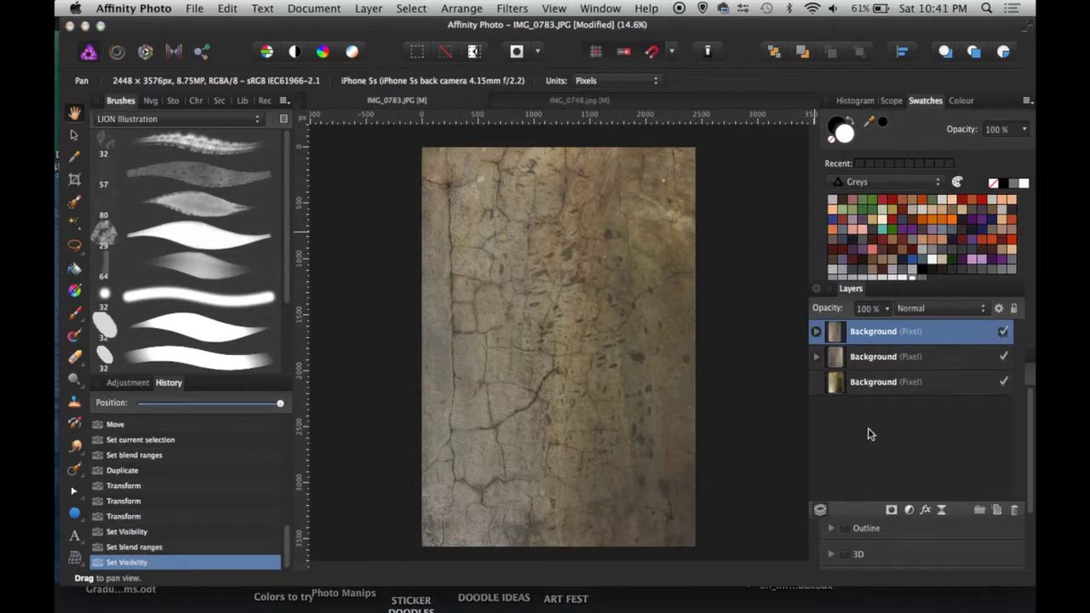
- Merge the rotated copy down into the cracked wall layer and create a Merge Visible layer above the stack
key("super+e")
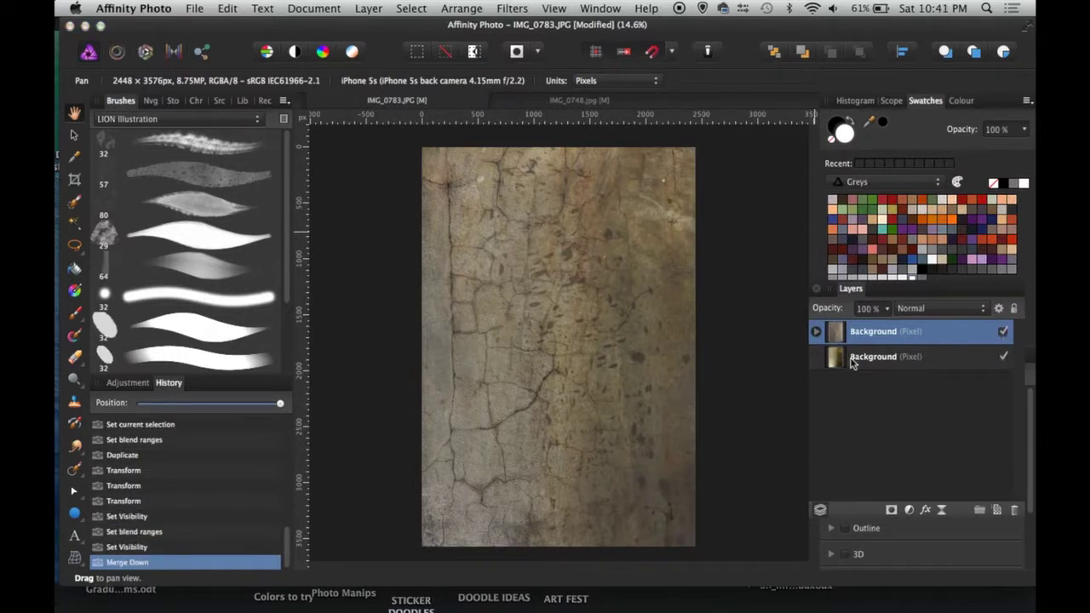
left_click(382, 9)
left_click(422, 307)
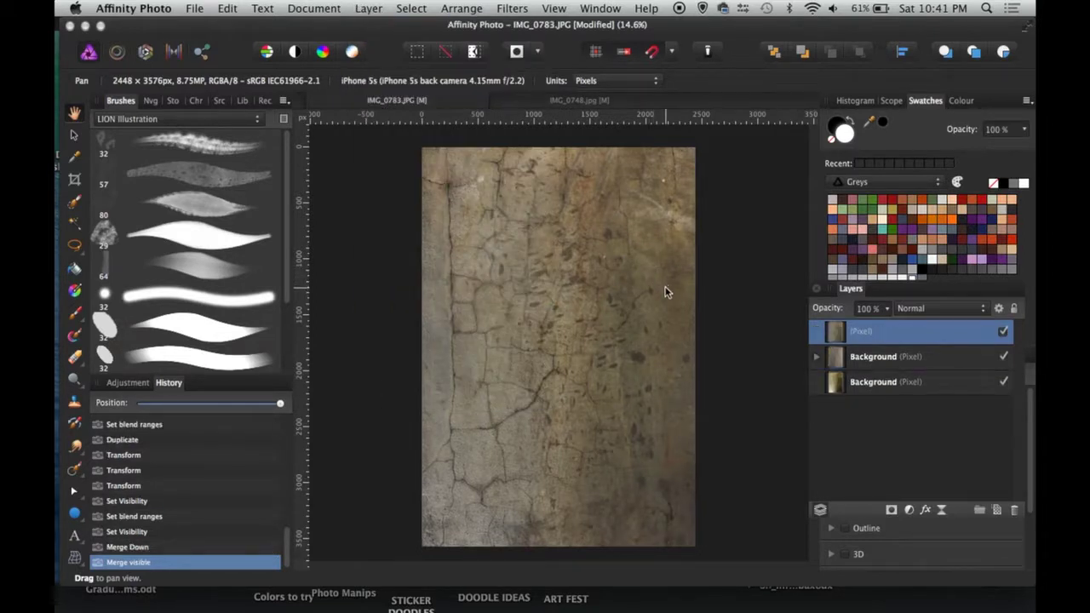
- Close IMG_0748.jpg and open the cloud photo IMG_0739.JPG
left_click(554, 100)
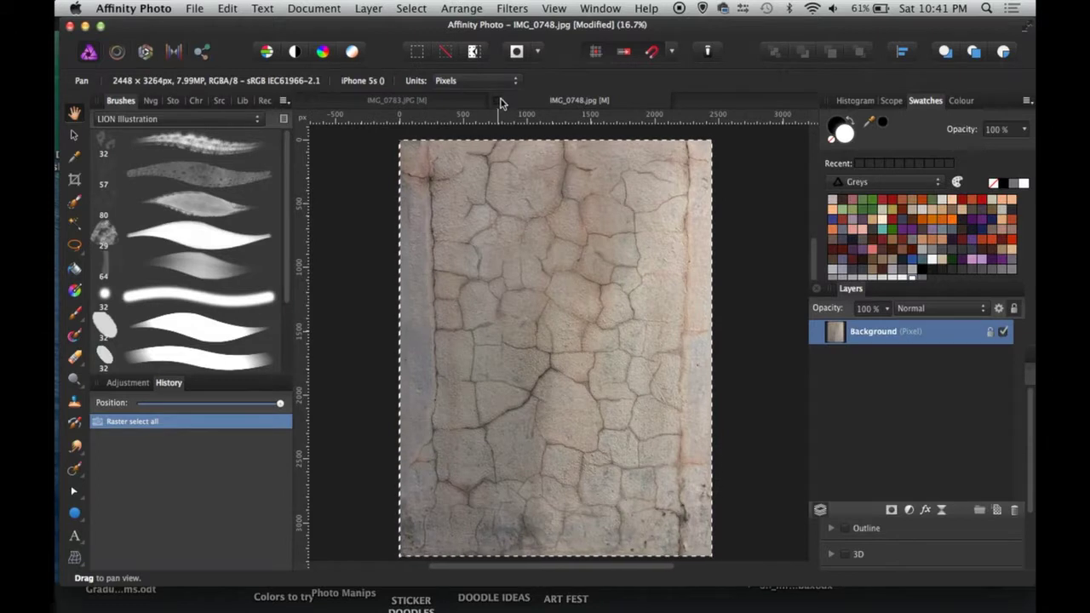
left_click(498, 101)
left_click(532, 234)
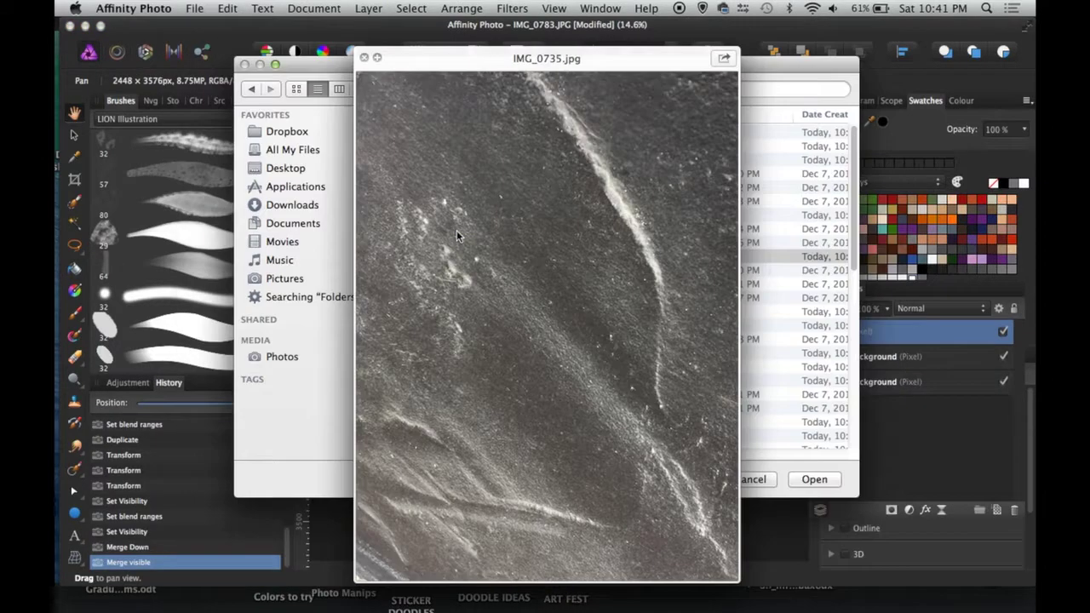
key("Down")
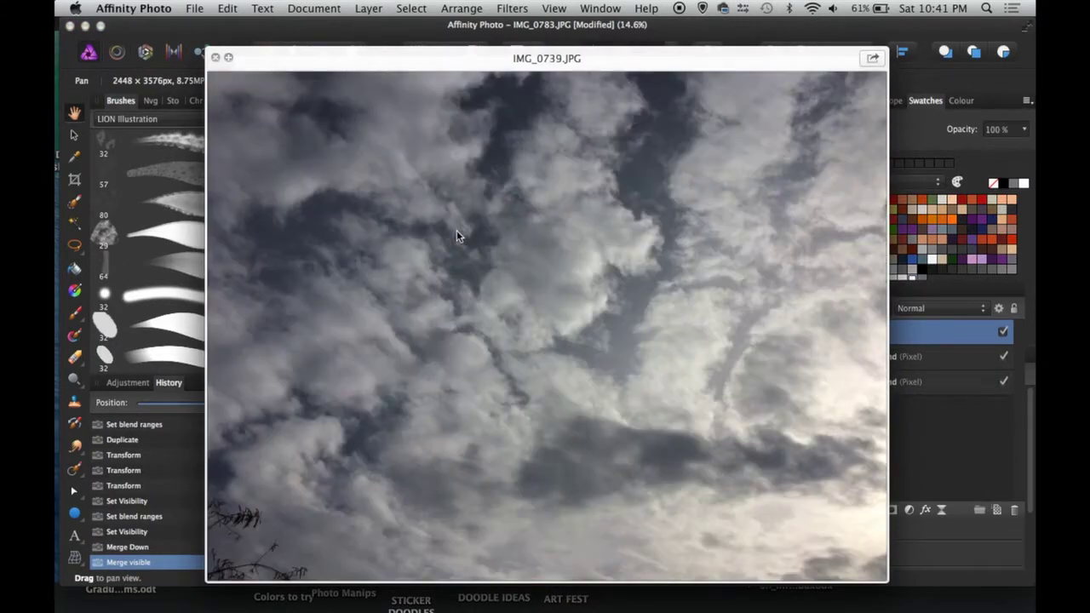
key("space")
left_click(811, 478)
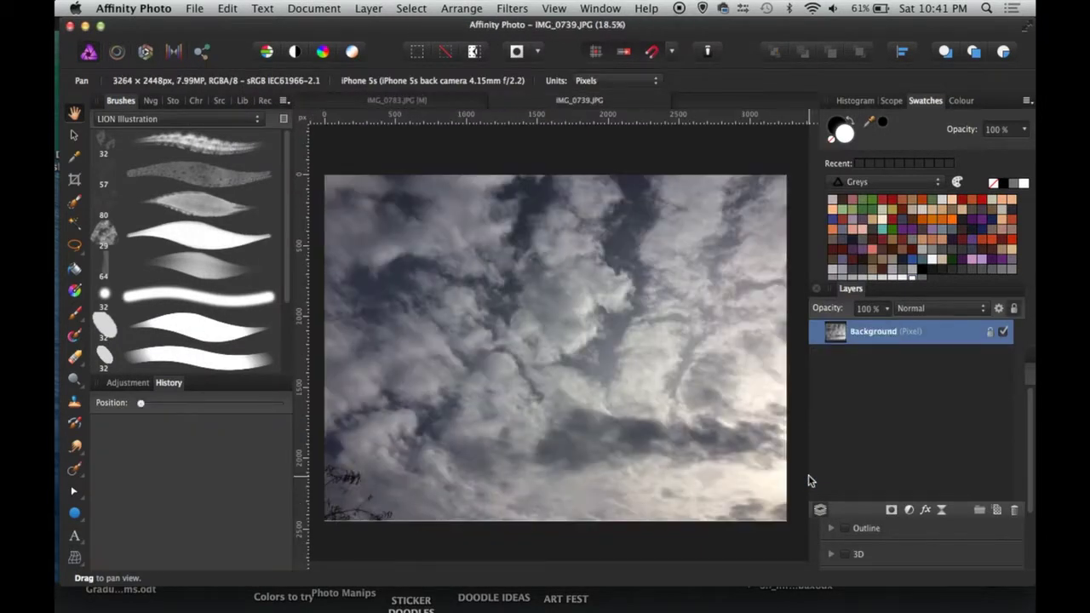
- Copy the IMG_0739.JPG cloud image into IMG_0783.JPG as a new top layer
key("super+c")
left_click(392, 100)
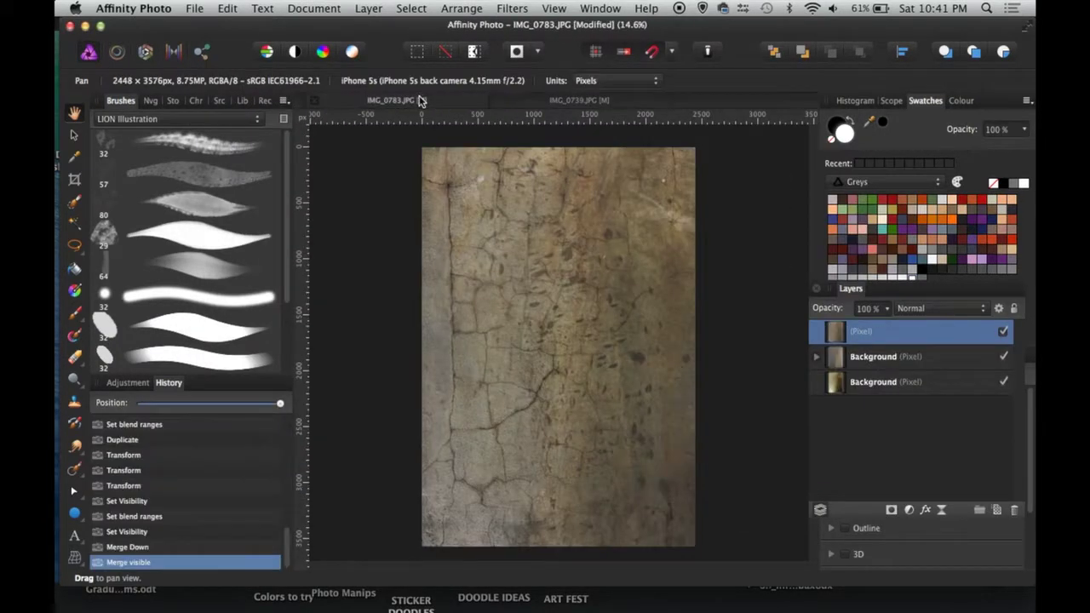
key("super+v")
key("v")
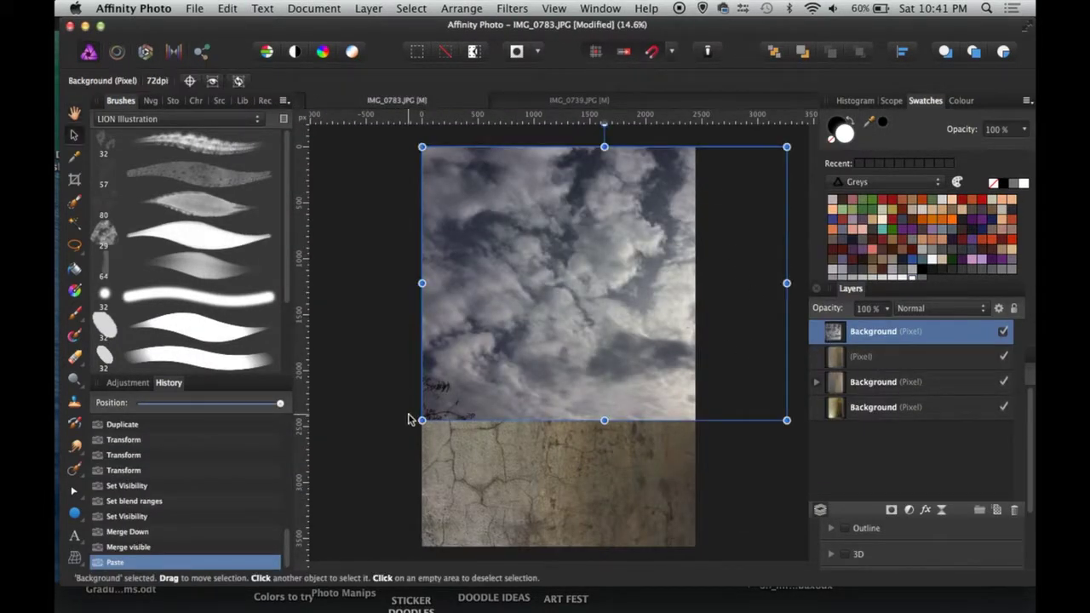
- Rotate the cloud layer about 90 degrees counter-clockwise, then enlarge and shift it to cover the whole canvas
left_click_drag(416, 424, 745, 463)
left_click_drag(545, 313, 500, 333)
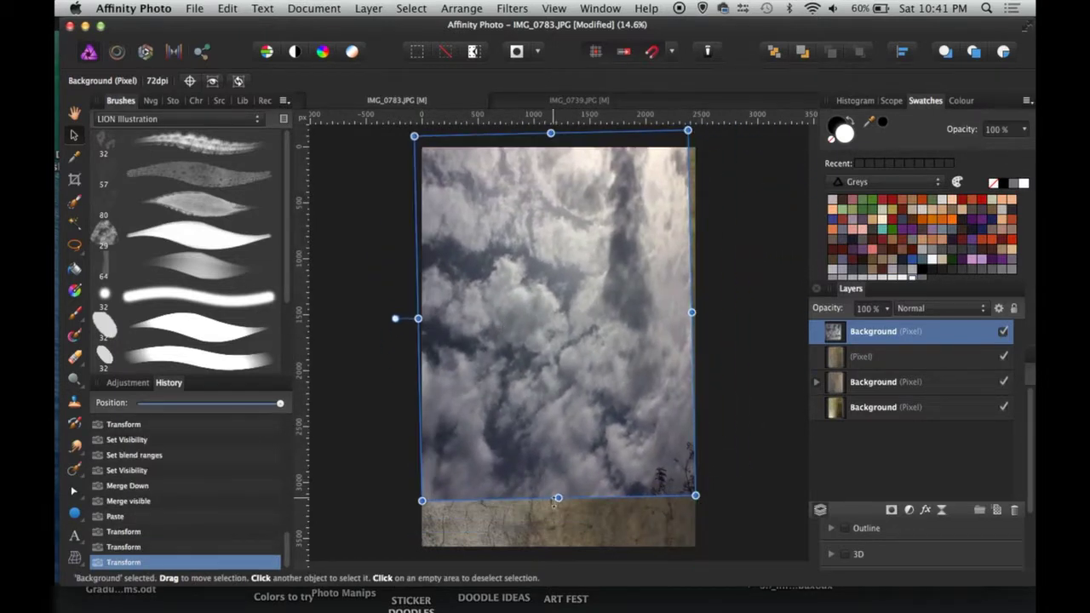
scroll(554, 503, "down", 2)
left_click_drag(434, 465, 393, 521)
scroll(519, 355, "up", 3)
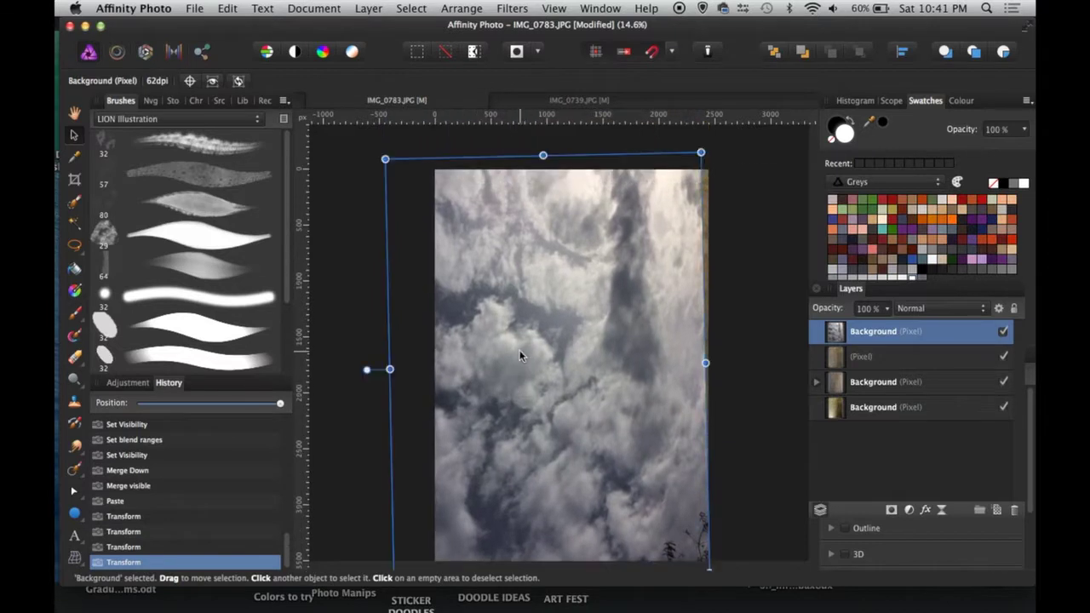
left_click_drag(639, 351, 662, 370)
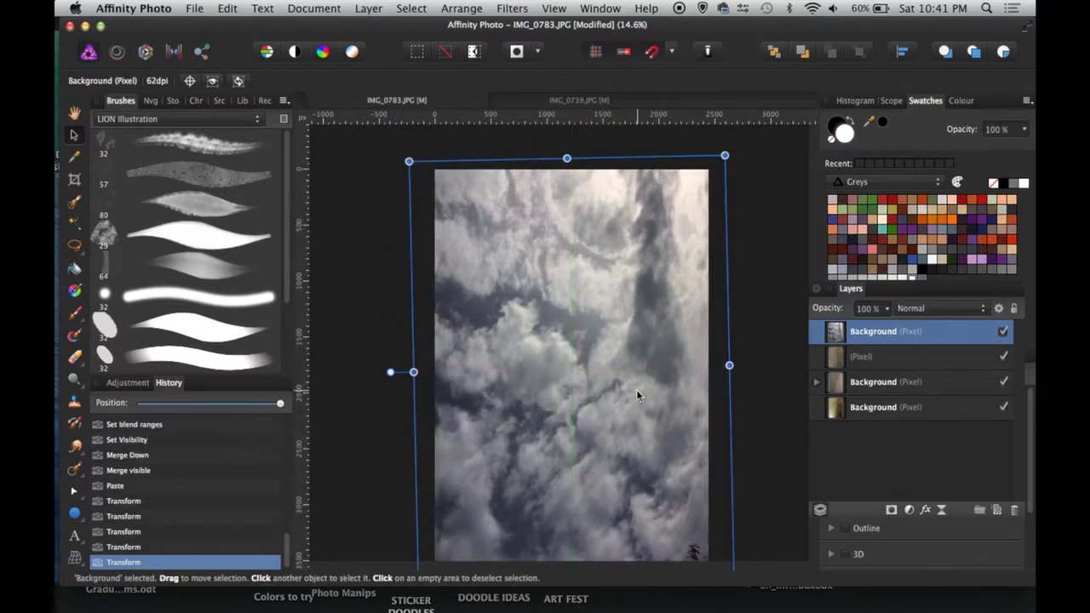
key("h")
left_click(1005, 333)
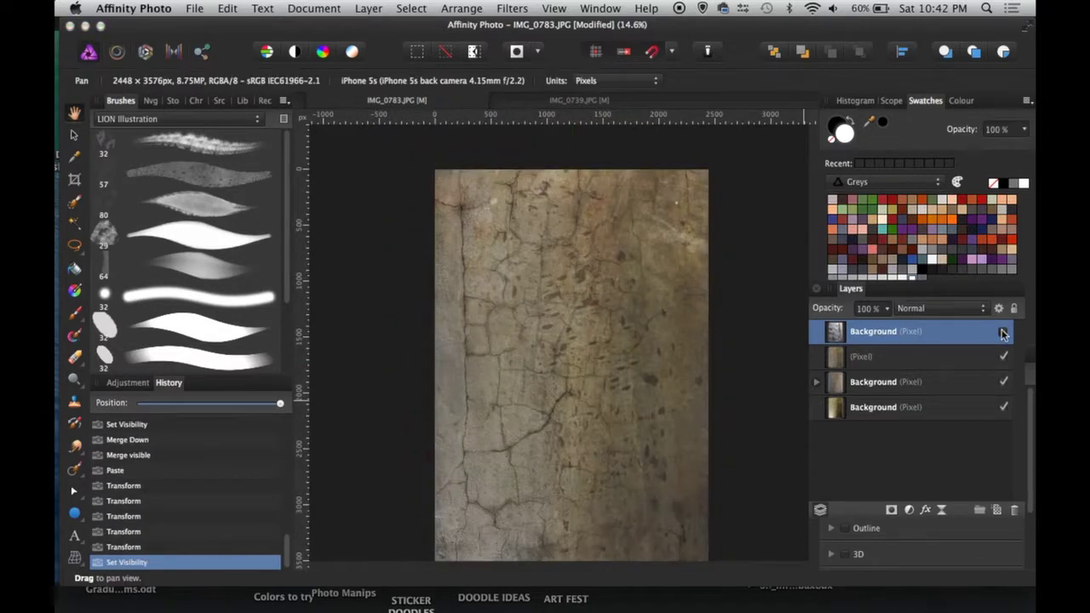
left_click(1005, 333)
- Flip the cloud layer horizontally
right_click(626, 300)
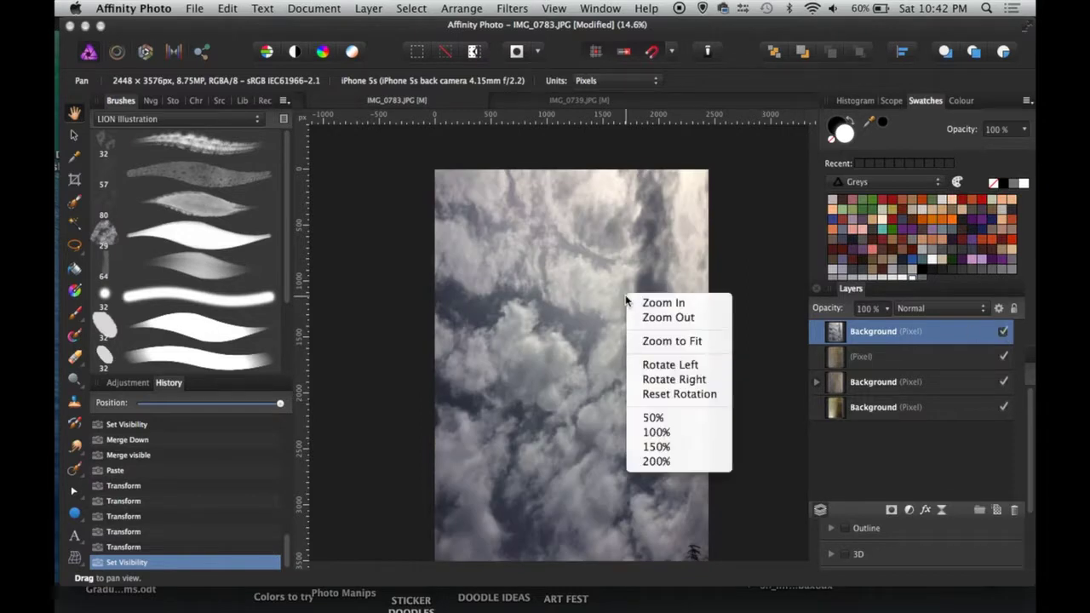
left_click(568, 292)
key("v")
right_click(567, 292)
mouse_move(613, 507)
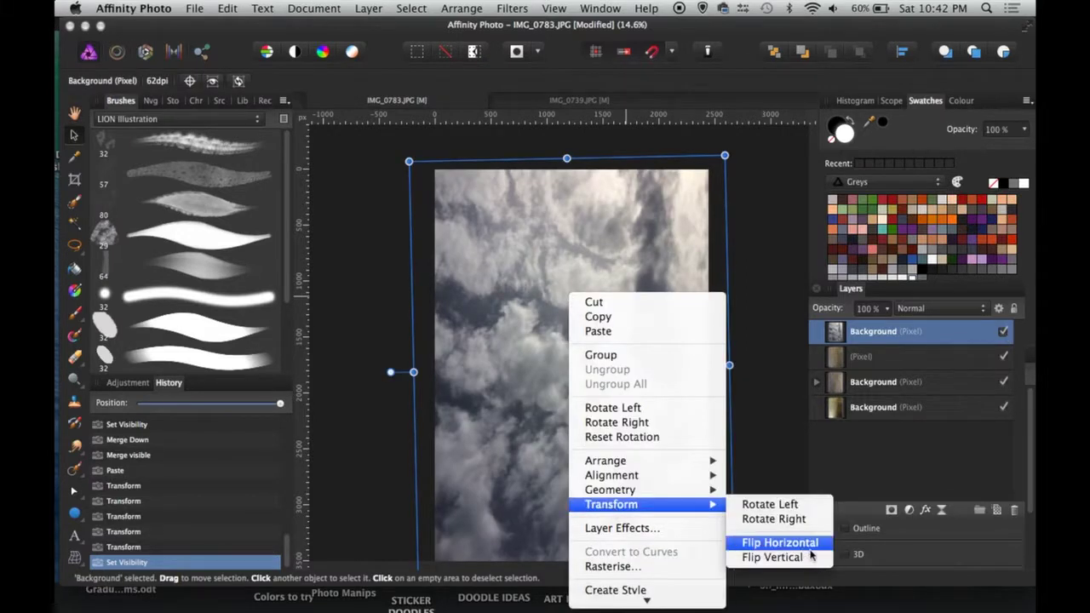
left_click(801, 544)
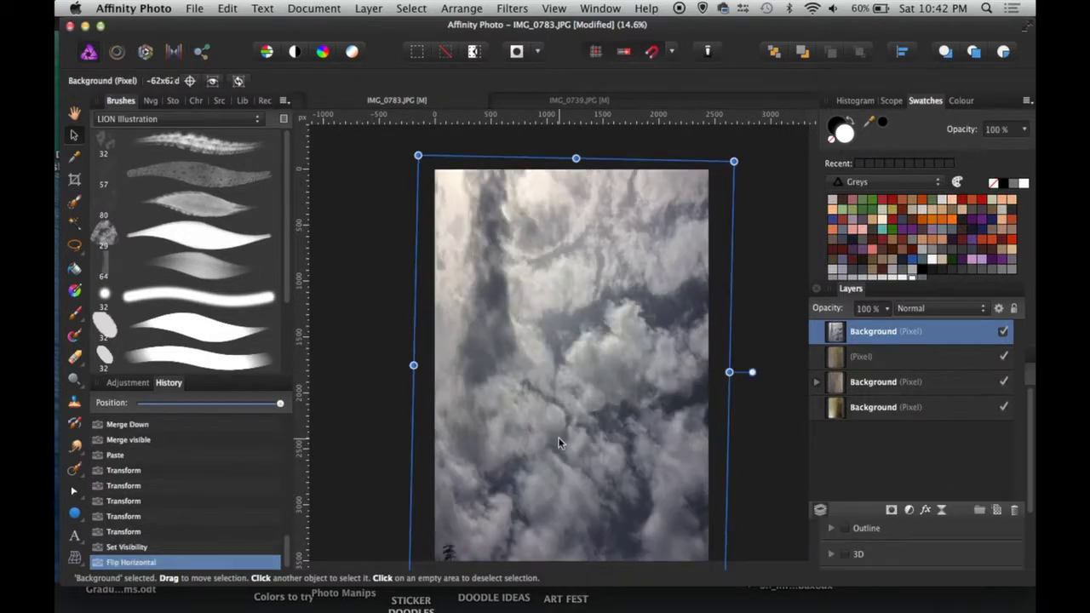
- Adjust the flipped cloud layer's placement and remove the dark branches in the image's lower-left corner with the Inpainting Brush
left_click_drag(558, 443, 558, 443)
scroll(558, 443, "down", 3)
scroll(558, 443, "up", 1)
key("h")
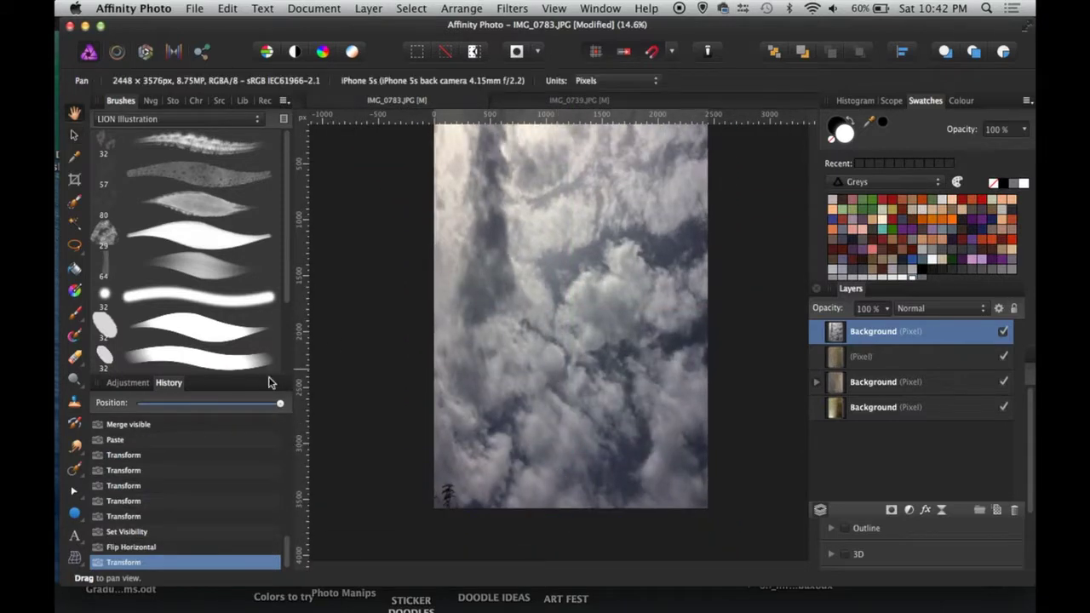
left_click(74, 471)
left_click(444, 487)
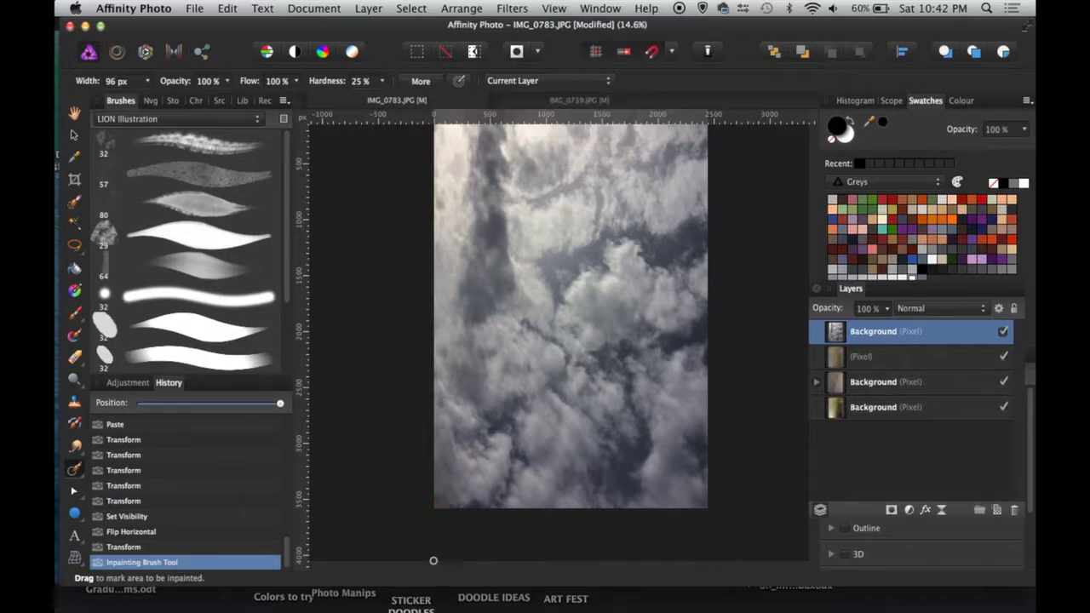
- Set the cloud layer's blend mode to Soft Light and its opacity to 63%
left_click(926, 308)
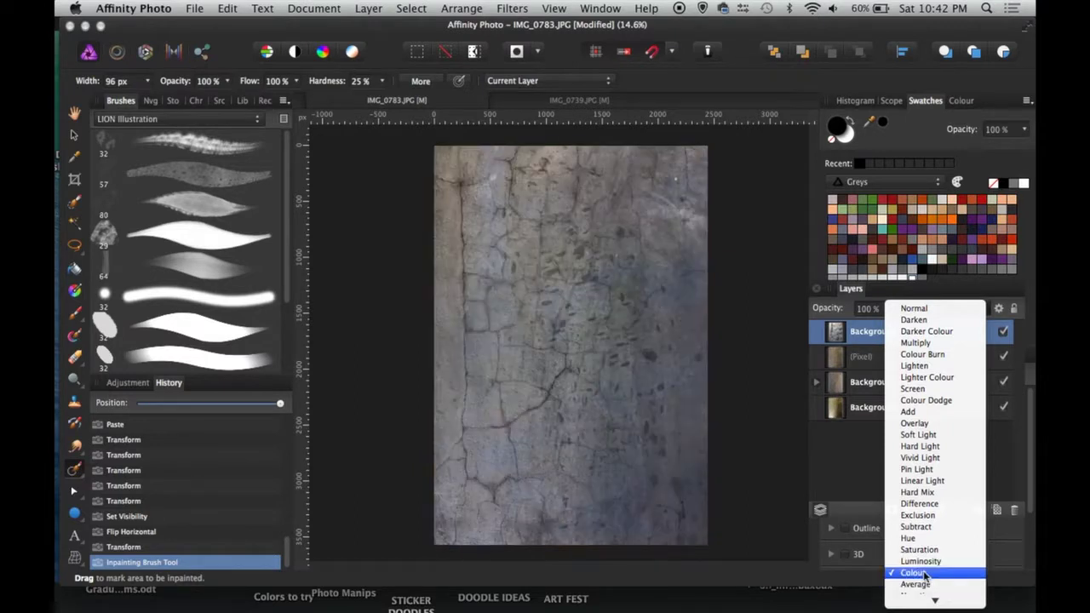
left_click(918, 392)
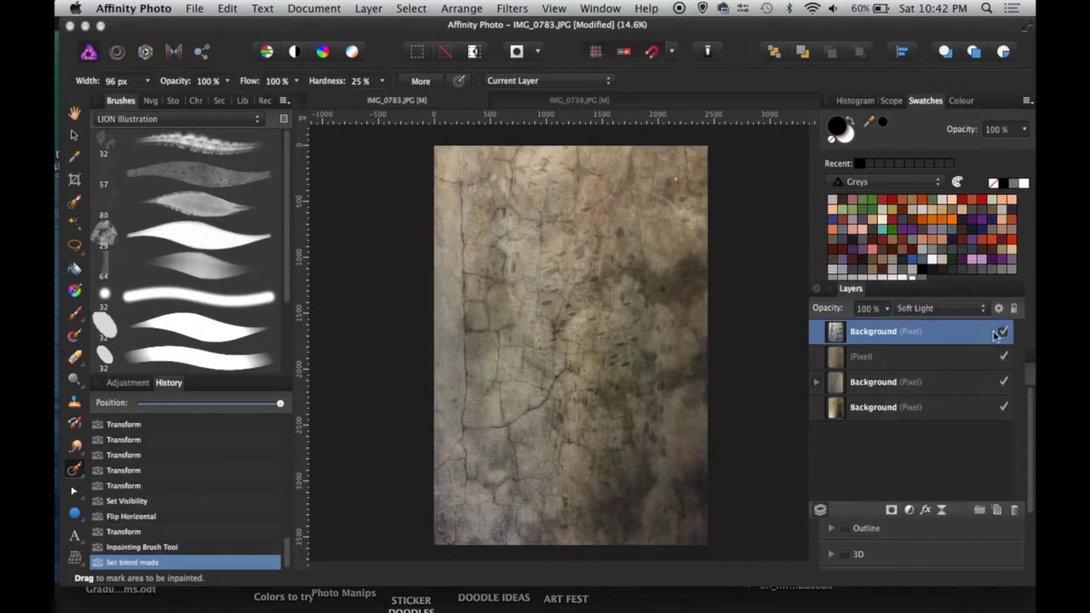
left_click(1003, 333)
left_click(1004, 334)
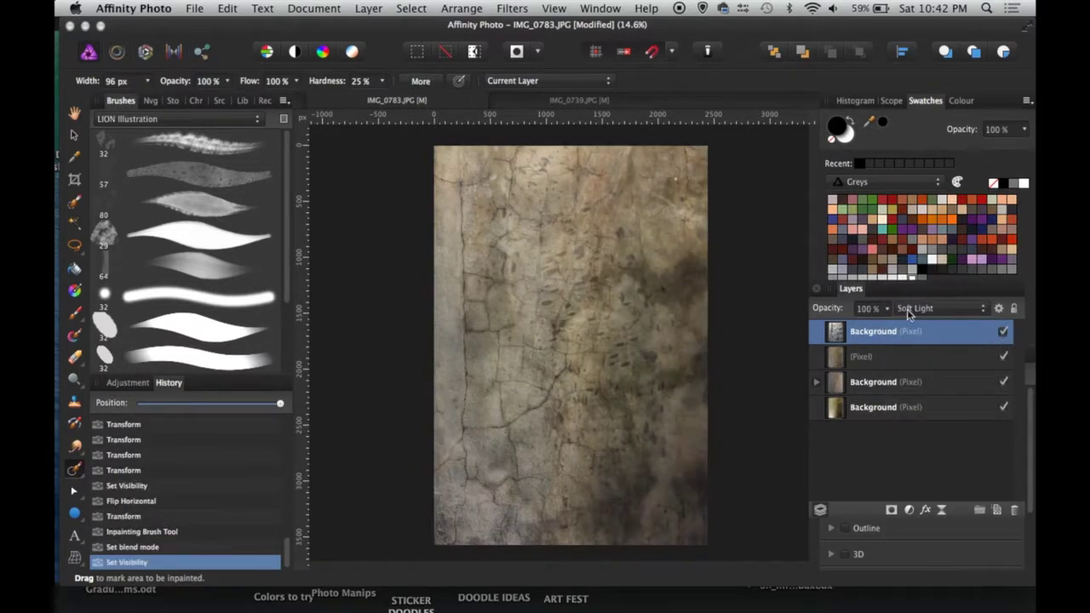
left_click(887, 308)
left_click_drag(899, 329, 845, 337)
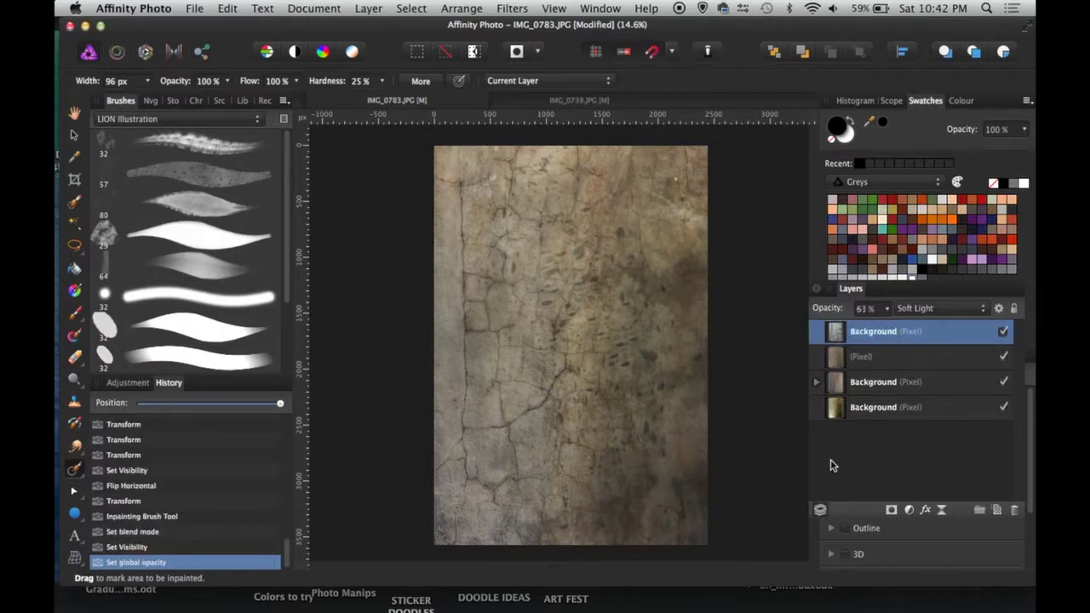
- Create a Merge Visible layer above the stack and name it MERGED
left_click(369, 8)
left_click(469, 308)
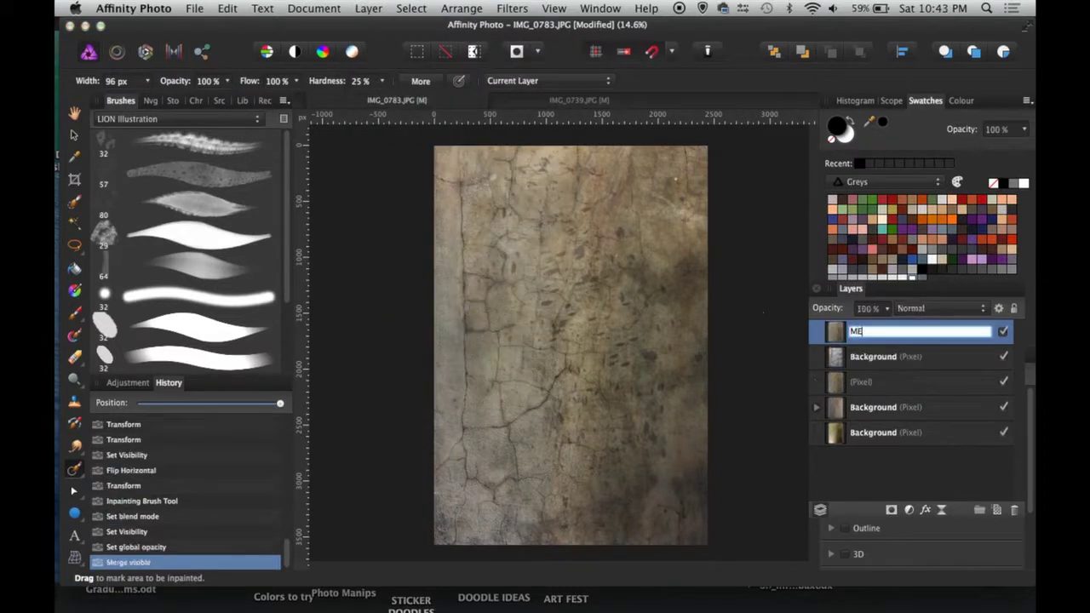
type("MERGED")
key("Return")
- Duplicate the MERGED layer and open the copy in the Nik Collection filter Color Efex Pro 4
key("super+j")
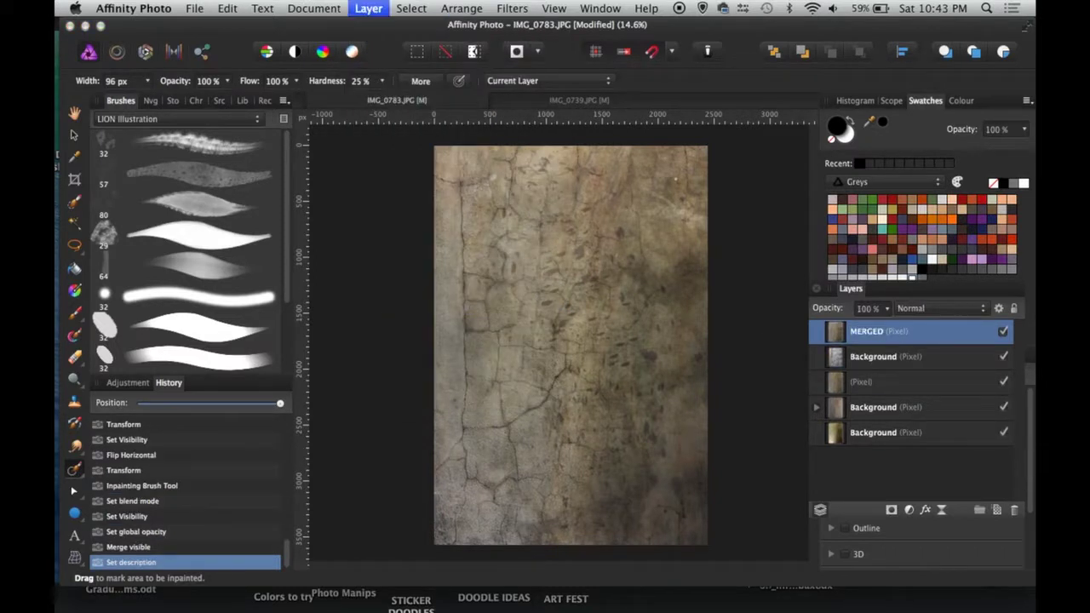
left_click(506, 8)
mouse_move(511, 101)
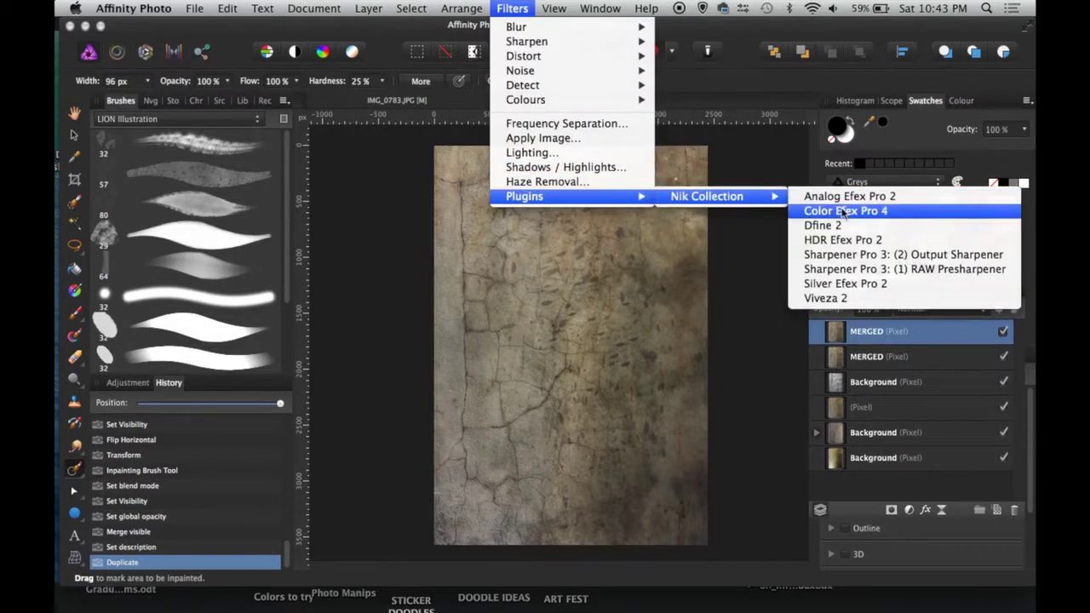
left_click(844, 211)
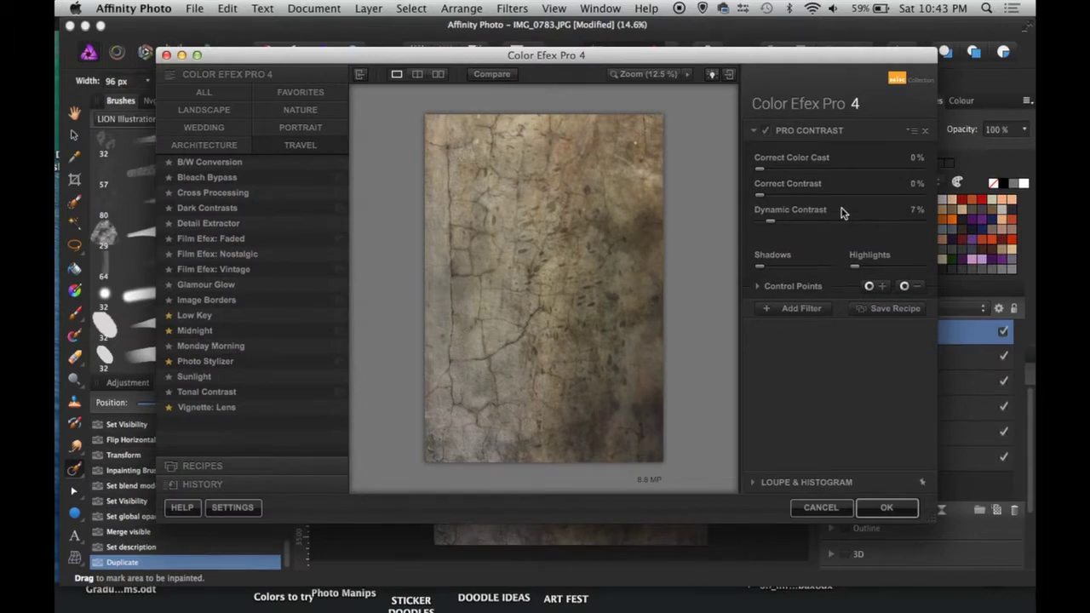
- Raise the Dynamic Contrast of the Pro Contrast filter and add a Bi-Color Filters effect from the favourites
left_click(798, 221)
left_click(773, 307)
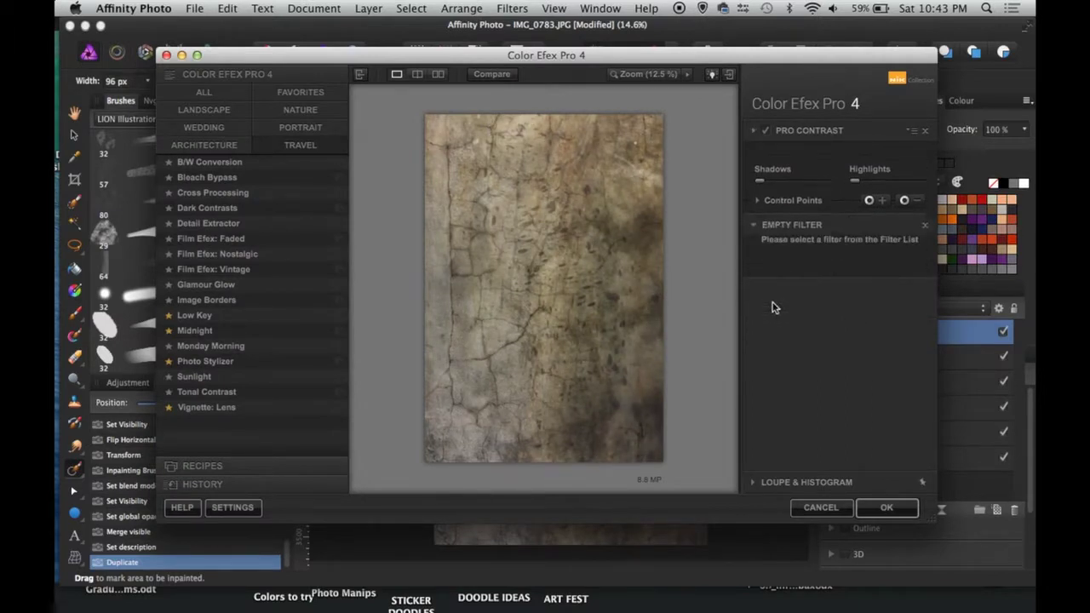
left_click(289, 108)
left_click(223, 162)
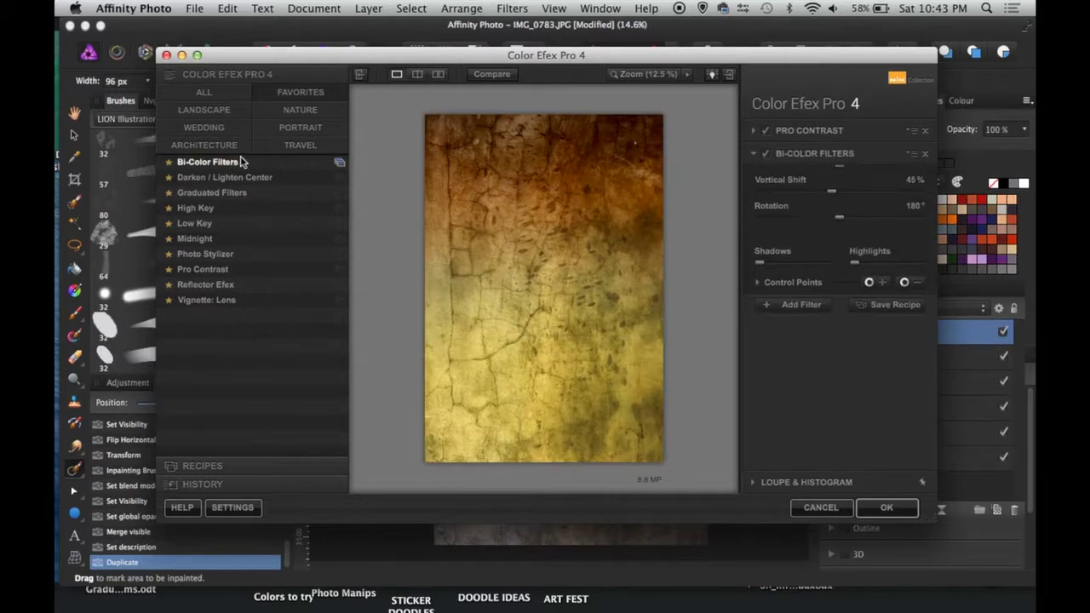
- Set the Bi-Color Filters colour set to Cool/Warm 4 and increase its rotation and vertical shift
left_click(921, 188)
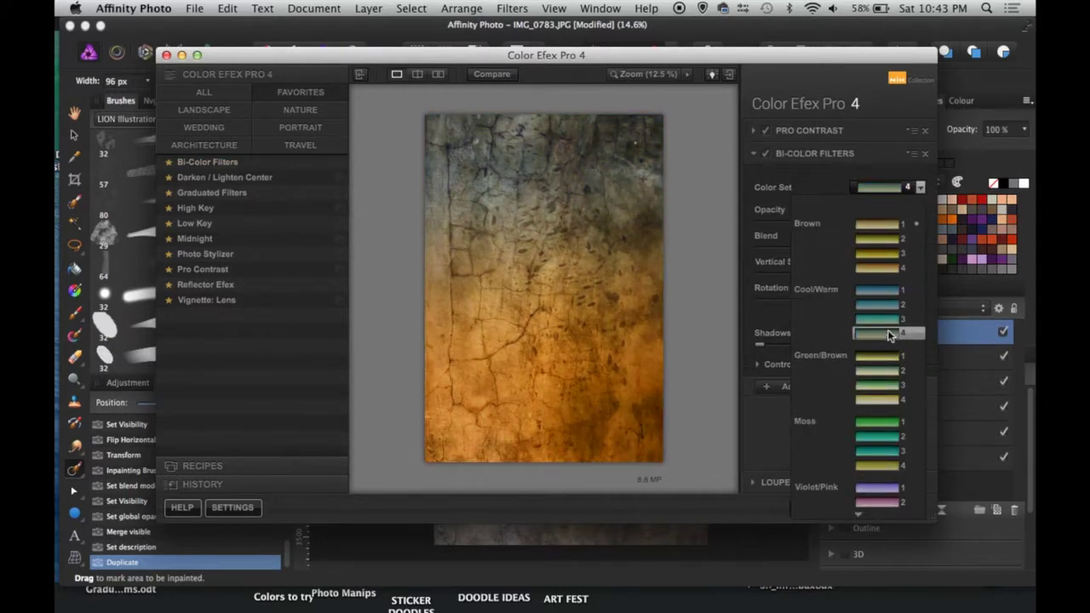
left_click(888, 335)
left_click_drag(840, 301, 888, 298)
mouse_move(833, 275)
left_mouse_down()
mouse_move(821, 277)
mouse_move(843, 277)
left_mouse_up()
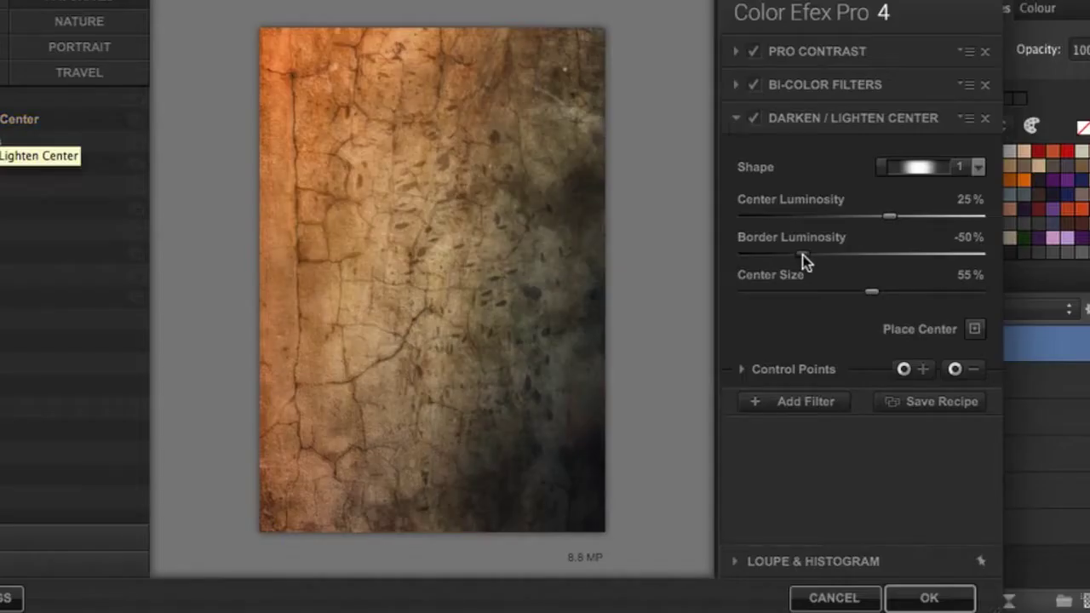
- Set Darken / Lighten Center to 83% center luminosity and -61% border luminosity, placing its center in the image's lower middle
left_click_drag(802, 255, 790, 254)
left_click_drag(888, 216, 954, 219)
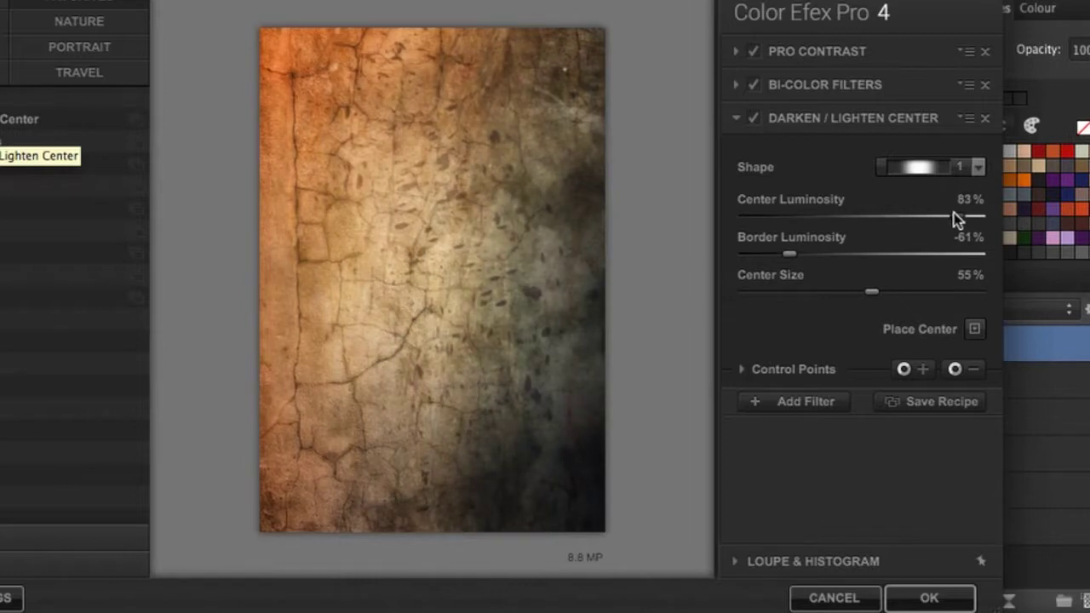
left_click(412, 122)
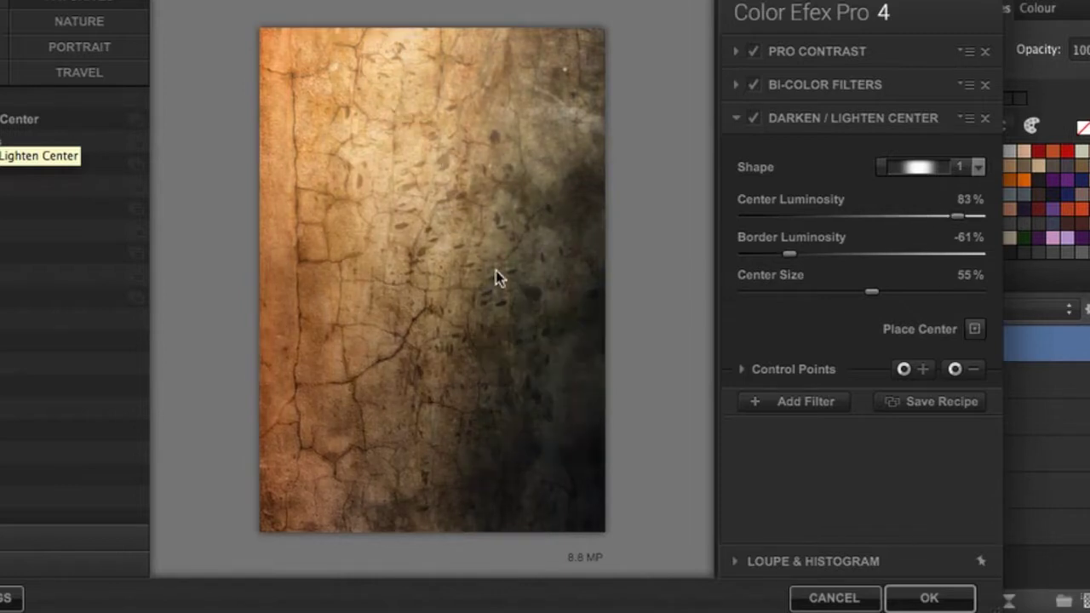
left_click(974, 329)
left_click(497, 454)
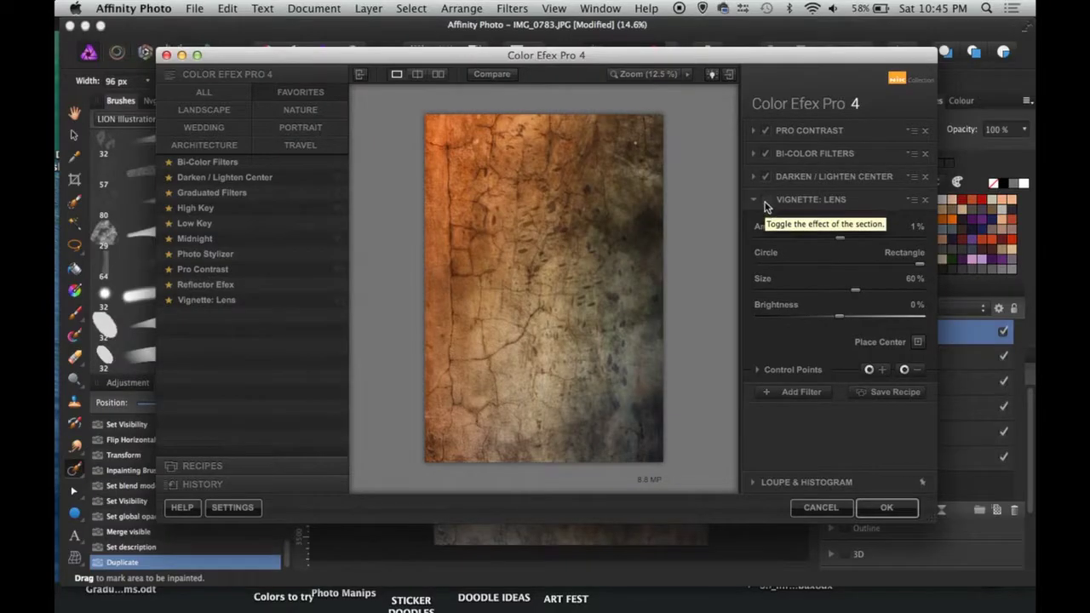
- Try a Vignette: Lens filter with an amount of -9%, compare the image with and without it, and remove the filter
left_click_drag(838, 240, 829, 242)
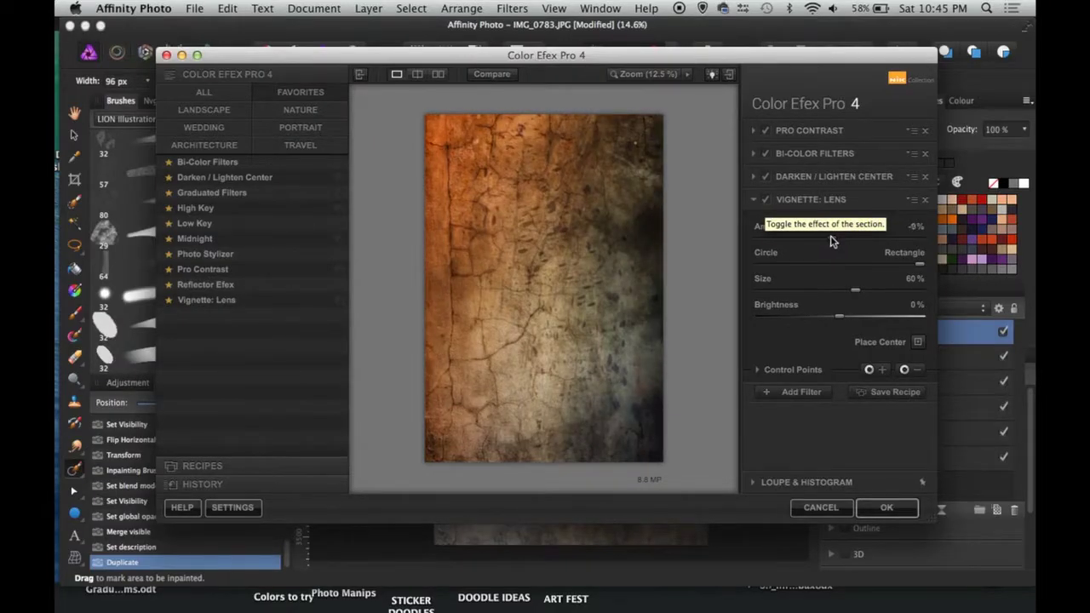
left_click(765, 201)
left_click(765, 201)
left_click(765, 201)
left_click(766, 201)
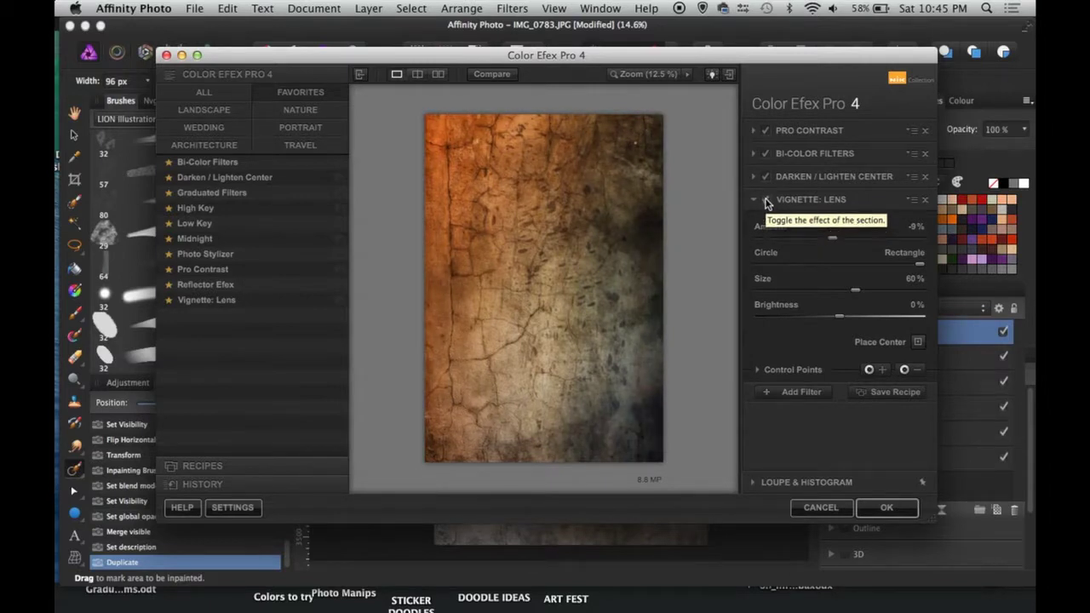
left_click(766, 201)
left_click(925, 199)
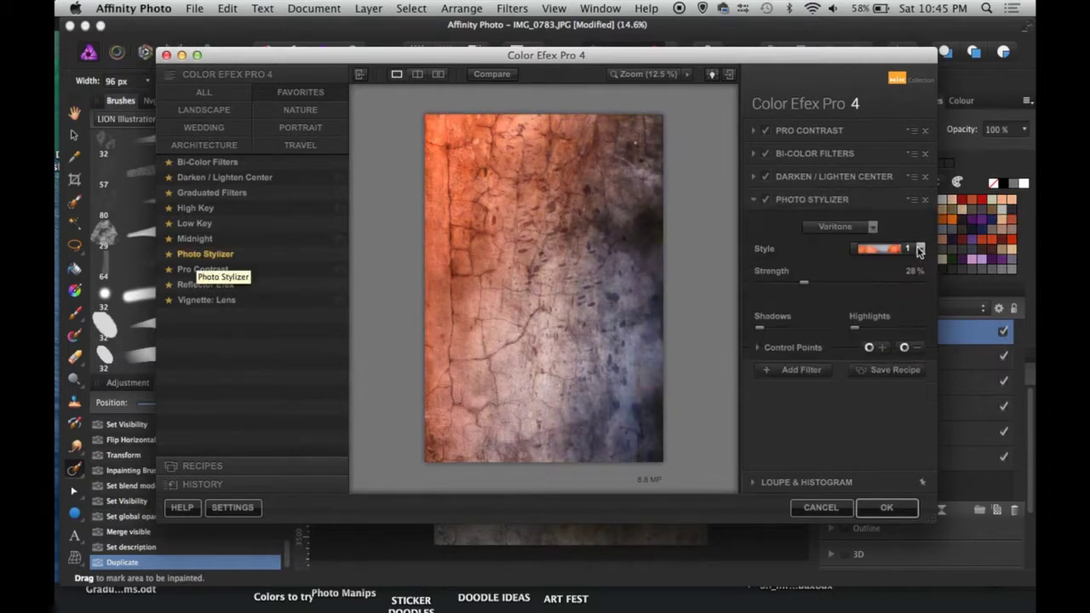
- Try the Photo Stylizer filter with Varitone style 3 at 0% strength and remove it from the filter stack
left_click(920, 248)
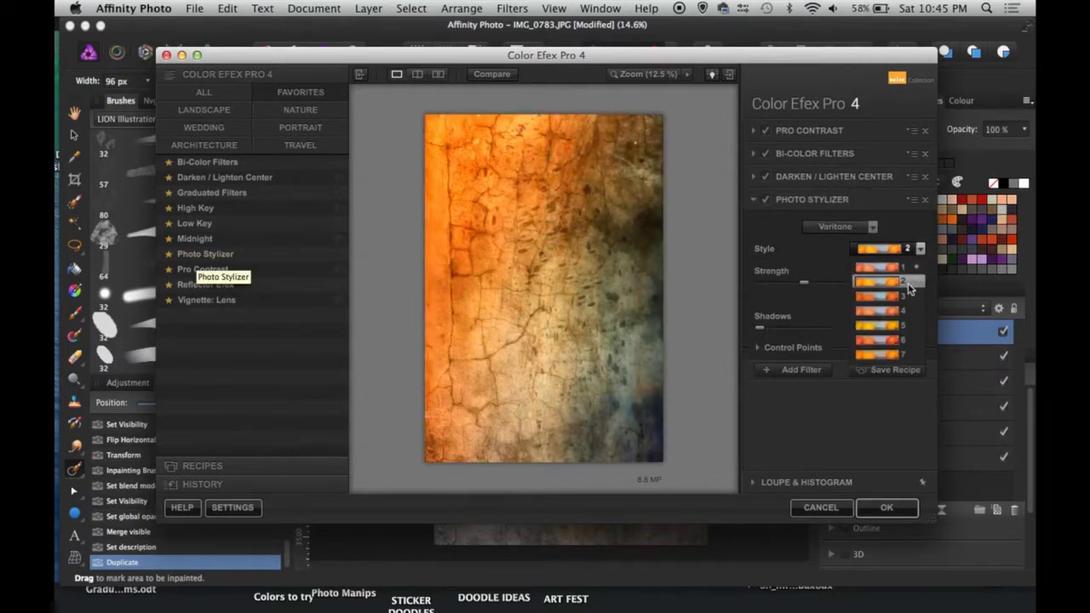
left_click(905, 294)
left_click_drag(801, 287, 722, 304)
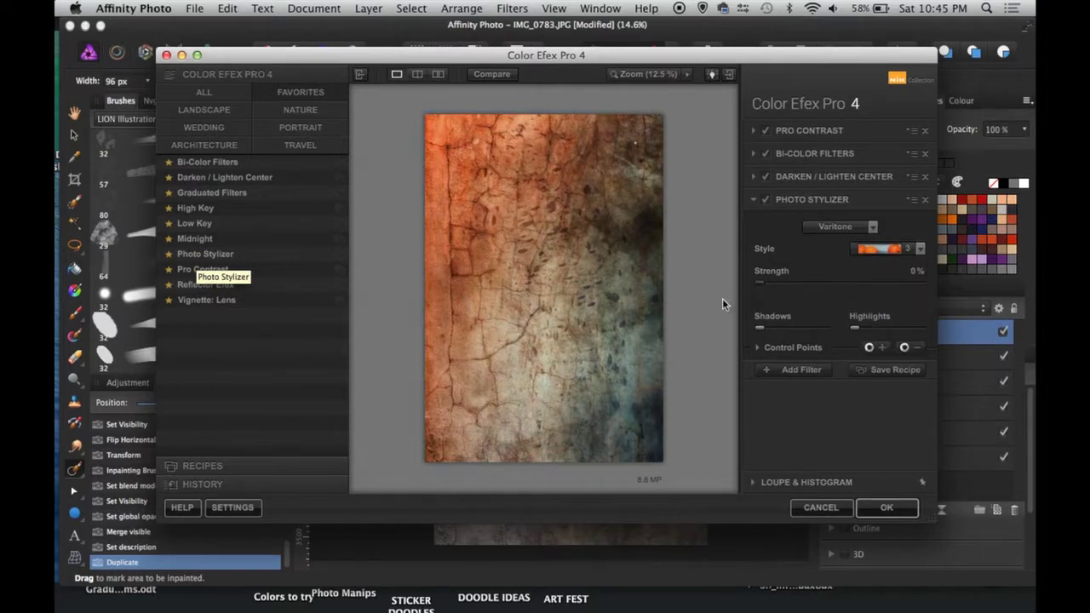
left_click(926, 201)
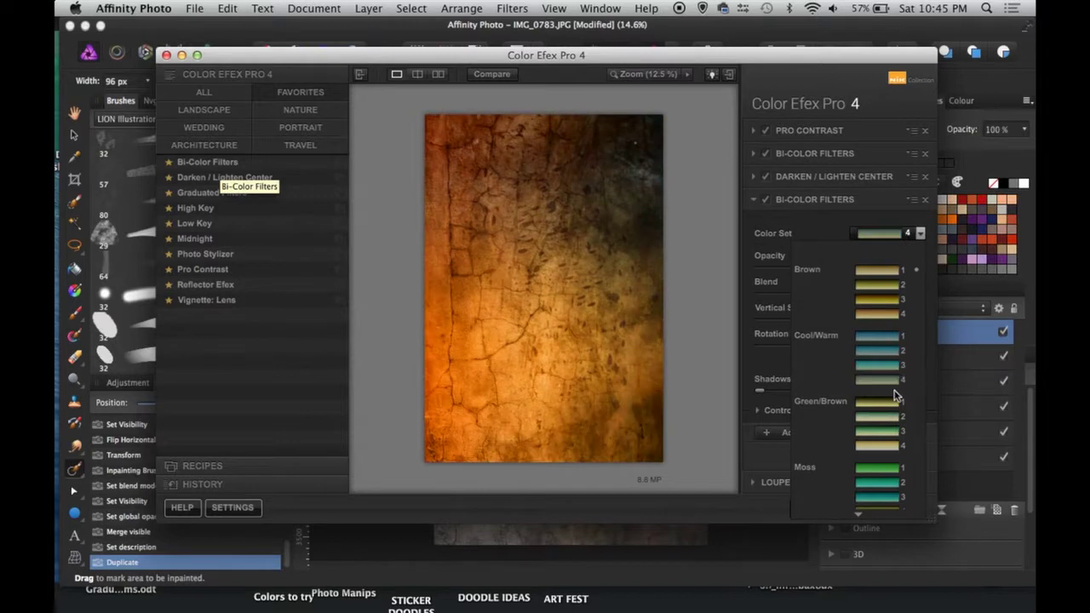
- Give the second Bi-Color Filters effect colour set Cool/Warm 4, 11% opacity and 38° rotation, and apply the filter stack
left_click(891, 384)
left_click_drag(835, 271, 784, 274)
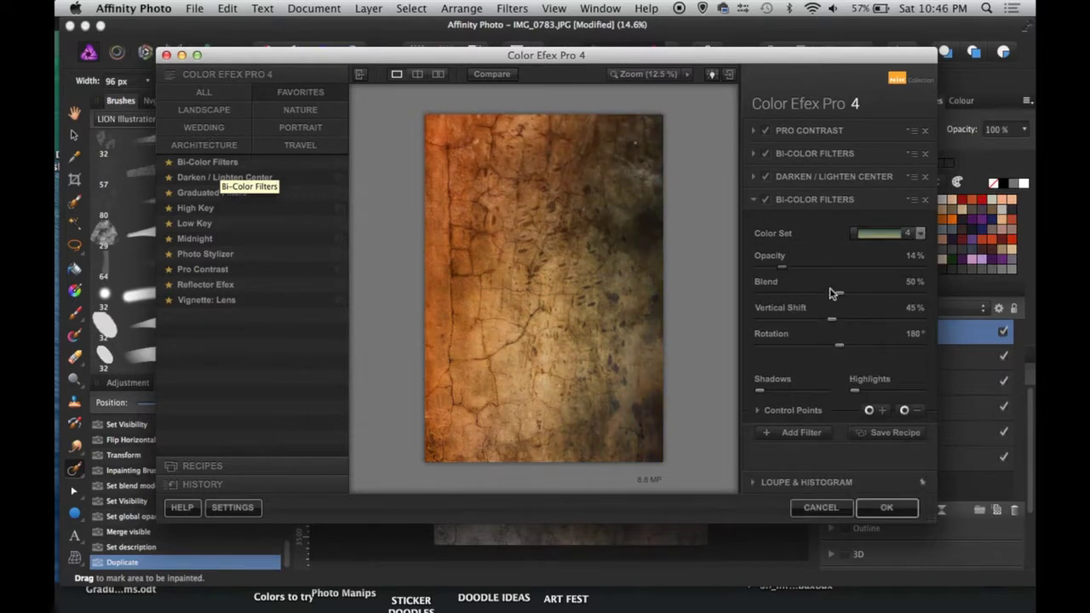
left_click_drag(839, 344, 782, 344)
mouse_move(781, 267)
left_mouse_down()
mouse_move(737, 268)
mouse_move(770, 271)
left_mouse_up()
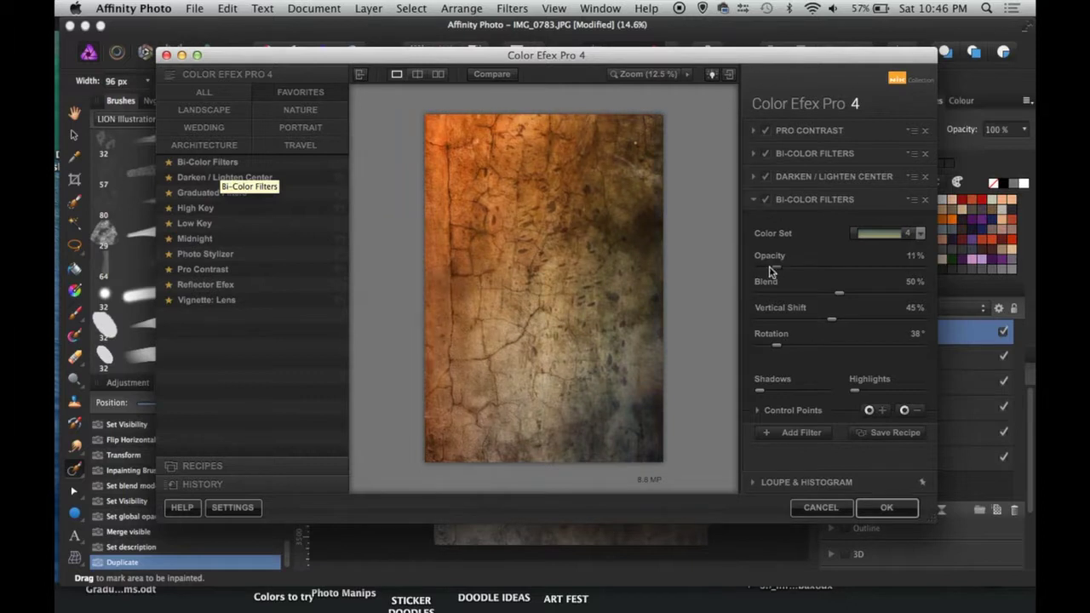
left_click(887, 508)
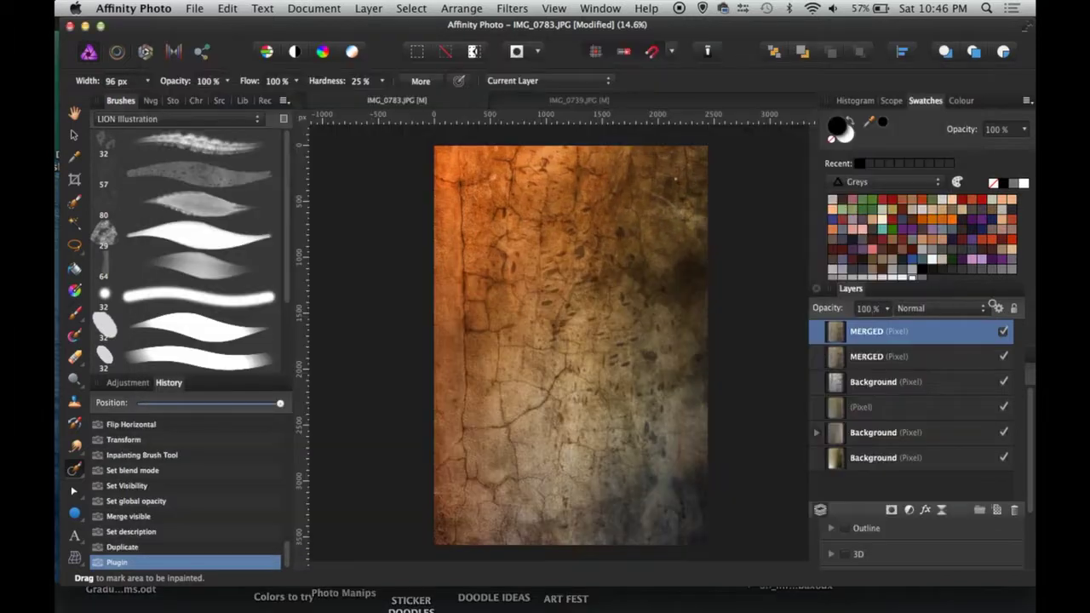
- Adjust both blend range curves of the filtered MERGED layer
left_click(996, 310)
mouse_move(821, 271)
left_mouse_down()
mouse_move(822, 304)
mouse_move(823, 269)
left_mouse_up()
left_click_drag(633, 269, 632, 346)
left_click(632, 172)
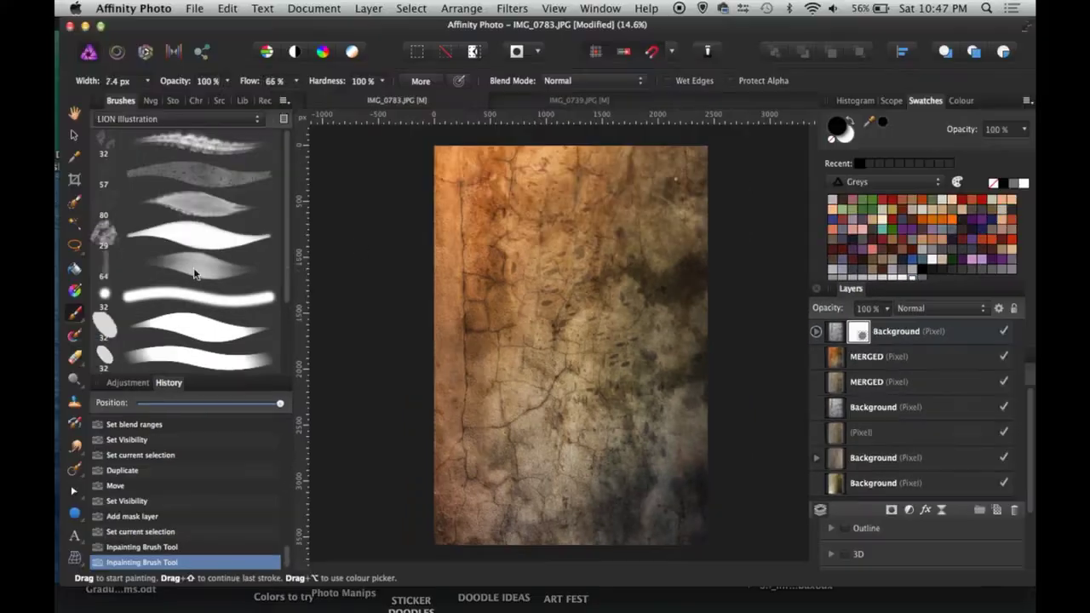
- Paint black on the top Background layer's mask over the upper-left and central areas with the 64 px LION brush enlarged to about 225 px
left_click(129, 230)
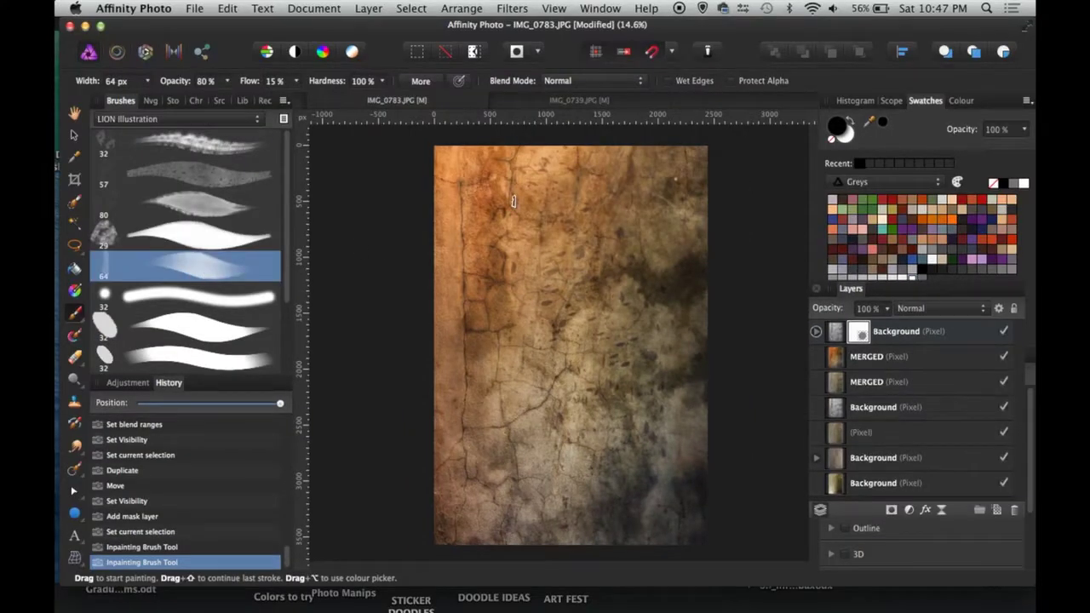
key("bracketright")
key("bracketright")
key("bracketright")
key("bracketright")
key("bracketright")
key("bracketright")
key("bracketright")
key("bracketright")
key("bracketright")
mouse_move(501, 192)
left_mouse_down()
mouse_move(560, 190)
mouse_move(505, 180)
left_mouse_up()
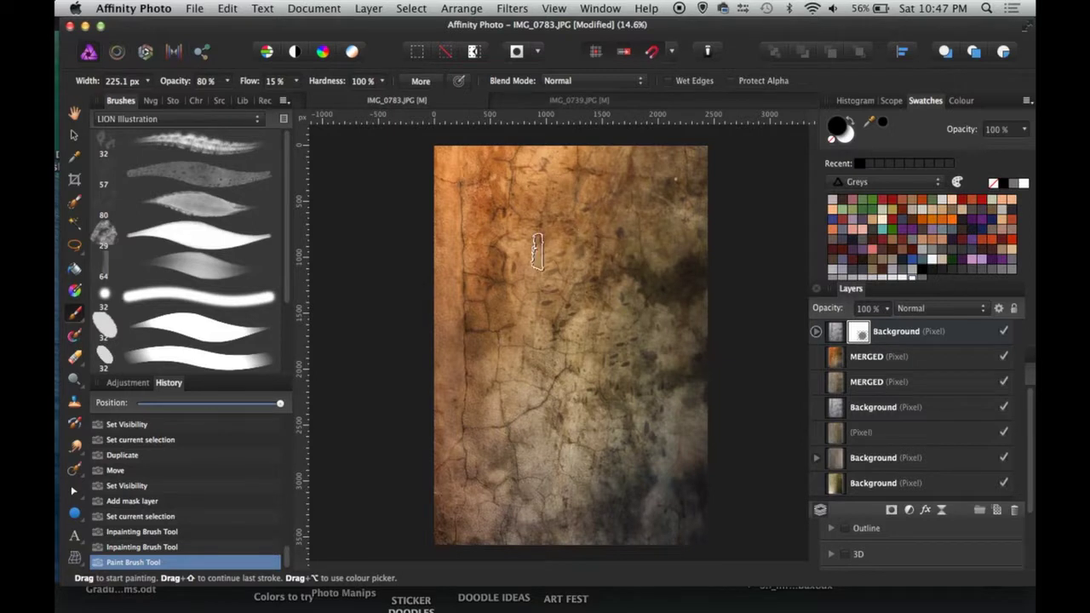
left_click_drag(538, 253, 579, 267)
- Lower the masked Background layer's opacity to about 32% and merge it down
left_click(887, 309)
left_click_drag(886, 327, 704, 328)
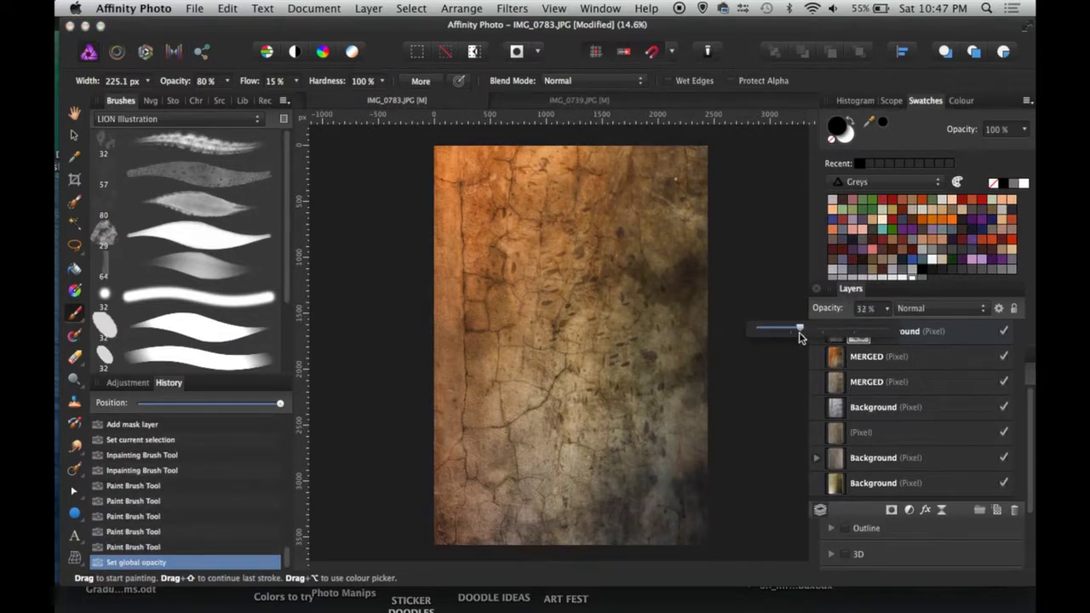
key("super+e")
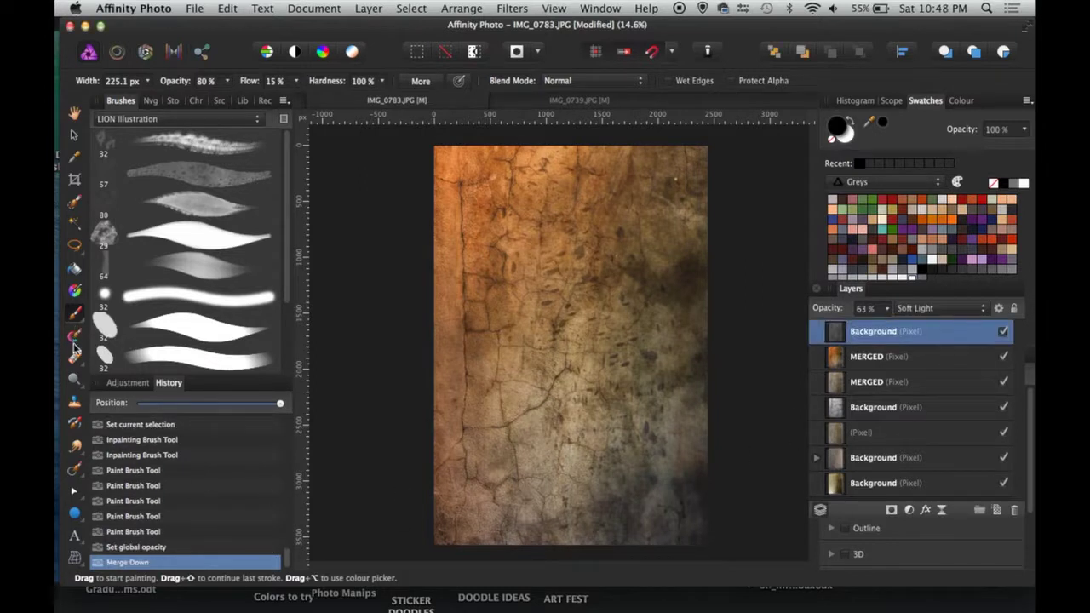
- Choose the Burn Brush, duplicate the merged-down top layer as "nik", and hide the MERGED layer directly beneath it
left_click_drag(74, 381, 136, 401)
key("super+j")
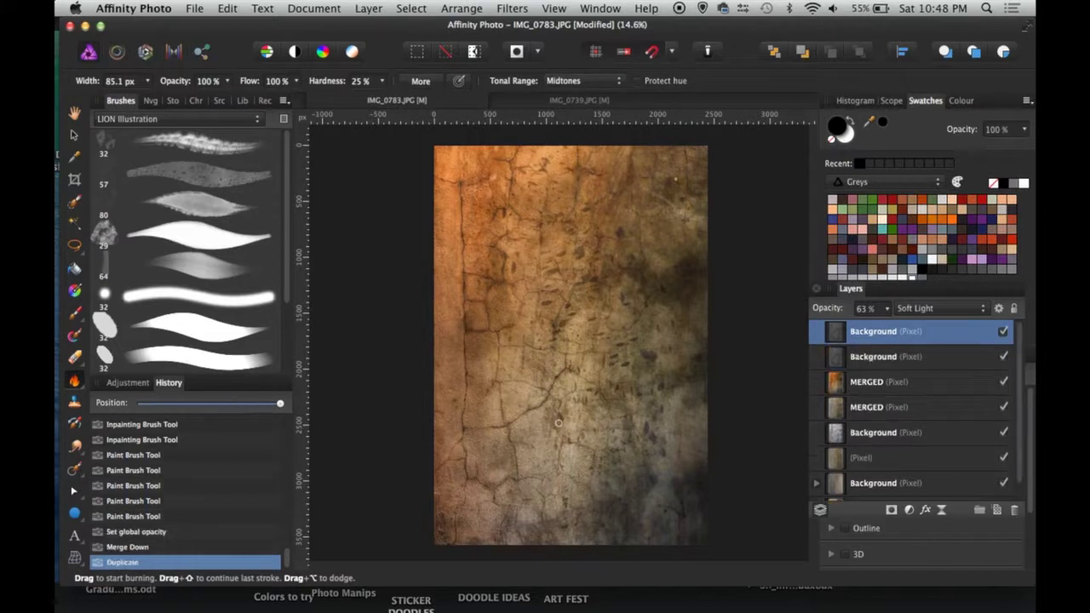
double_click(870, 358)
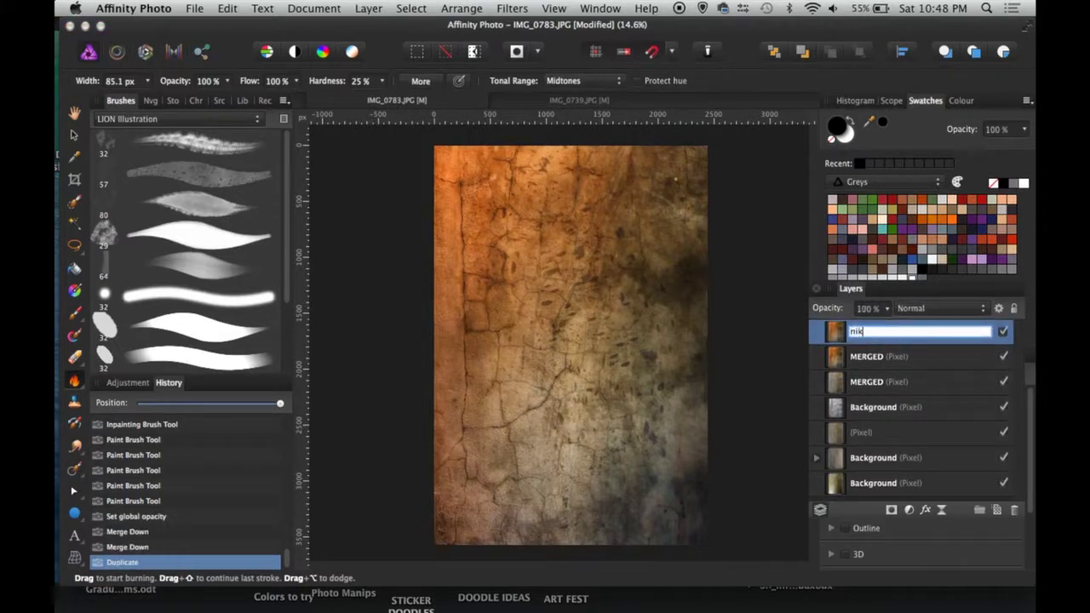
type("nik")
key("Return")
left_click(1005, 358)
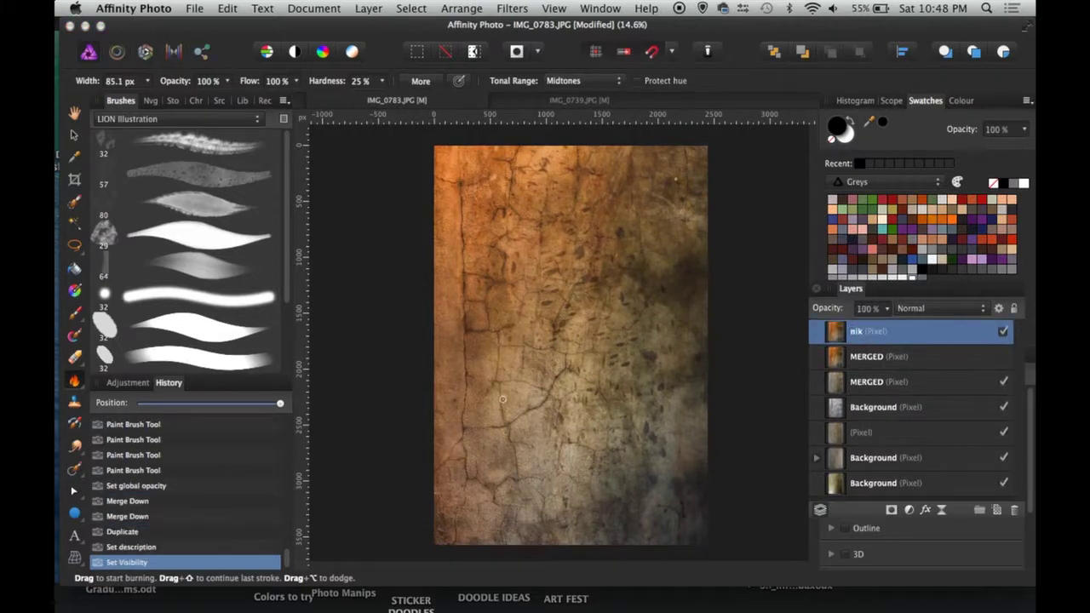
- Burn the lower-left corner of the nik layer with the 32 px oval LION brush enlarged to about 260 px
scroll(270, 191, "down", 3)
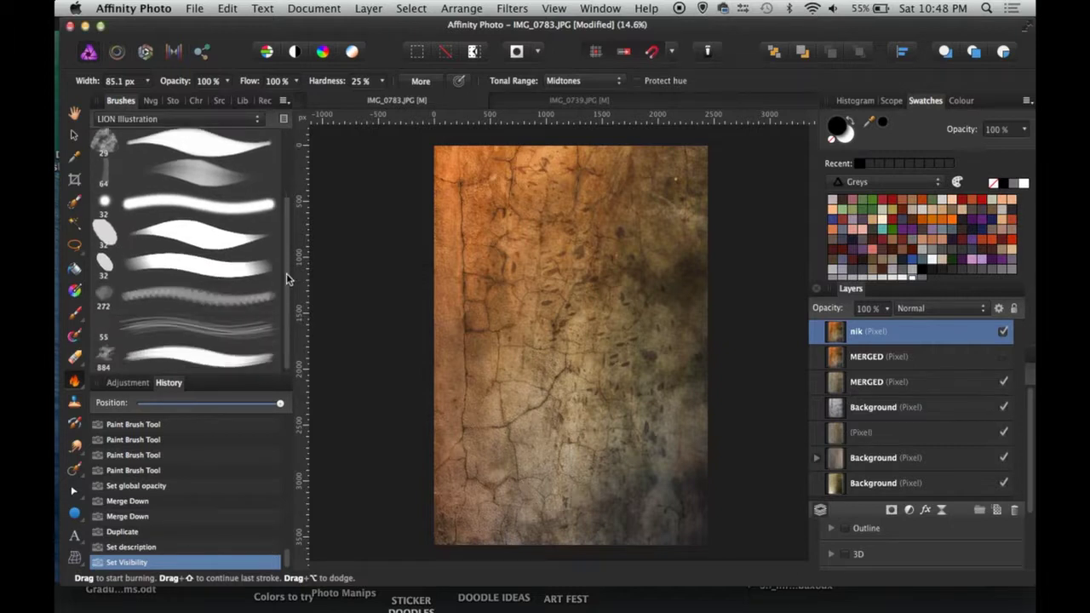
left_click(205, 239)
key("bracketright")
key("bracketright")
key("bracketright")
key("bracketright")
mouse_move(451, 530)
left_mouse_down()
mouse_move(436, 533)
mouse_move(475, 524)
left_mouse_up()
- Burn upwards along the image's left edge and undo the last stroke
left_click_drag(445, 479, 474, 531)
mouse_move(474, 531)
left_mouse_down()
mouse_move(437, 472)
mouse_move(429, 356)
left_mouse_up()
left_click_drag(448, 496, 449, 305)
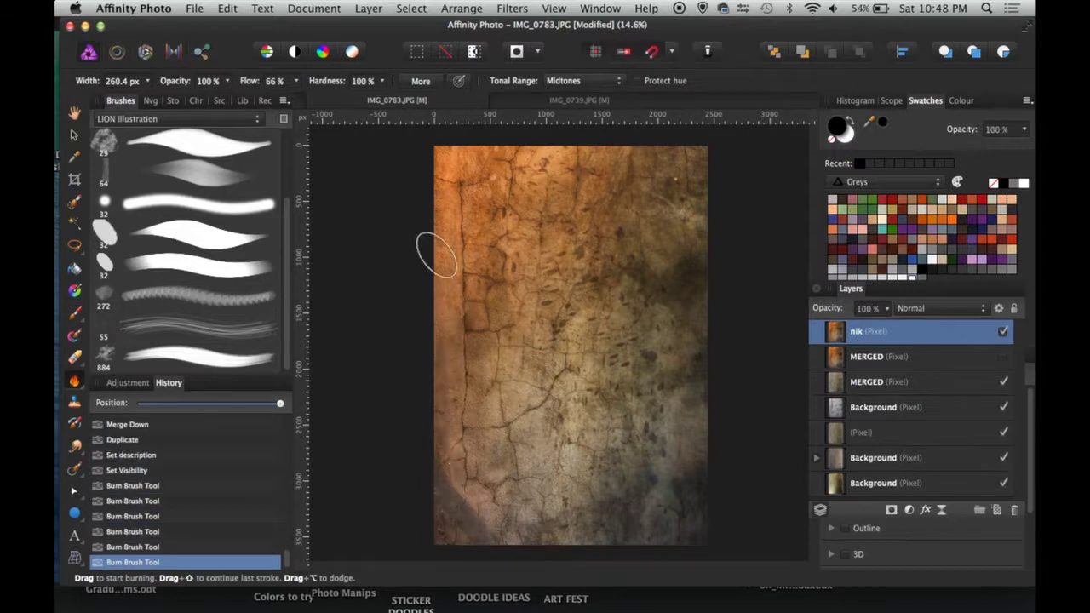
left_click_drag(435, 256, 460, 145)
key("super+z")
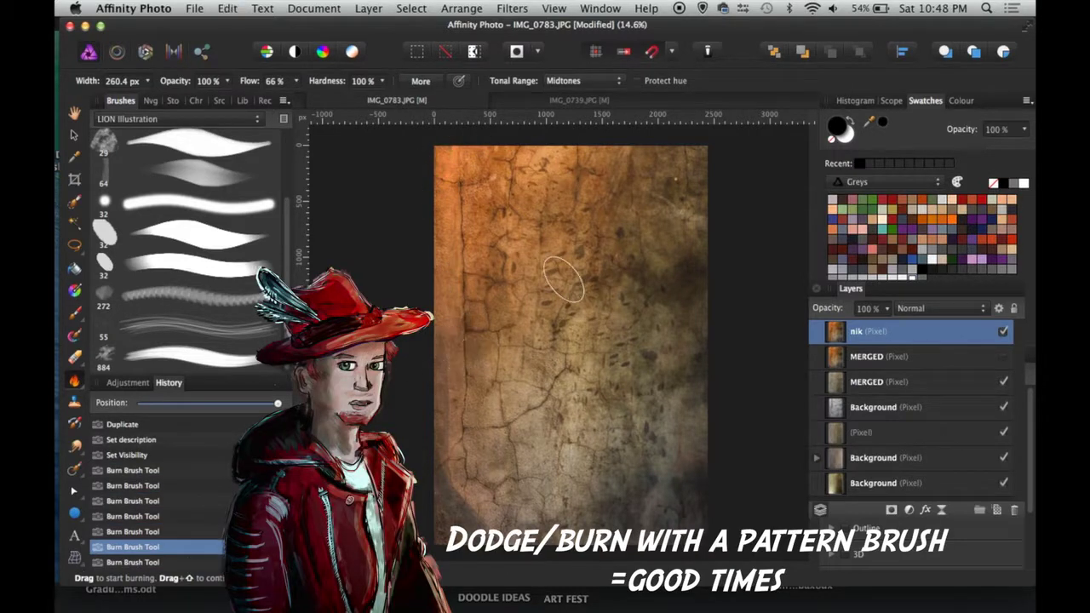
- Burn the upper-right and lower-right corners, and roll the history back to the first burn stroke
left_click_drag(684, 146, 707, 148)
left_click_drag(706, 148, 689, 153)
left_click(679, 455)
left_click_drag(692, 512, 639, 553)
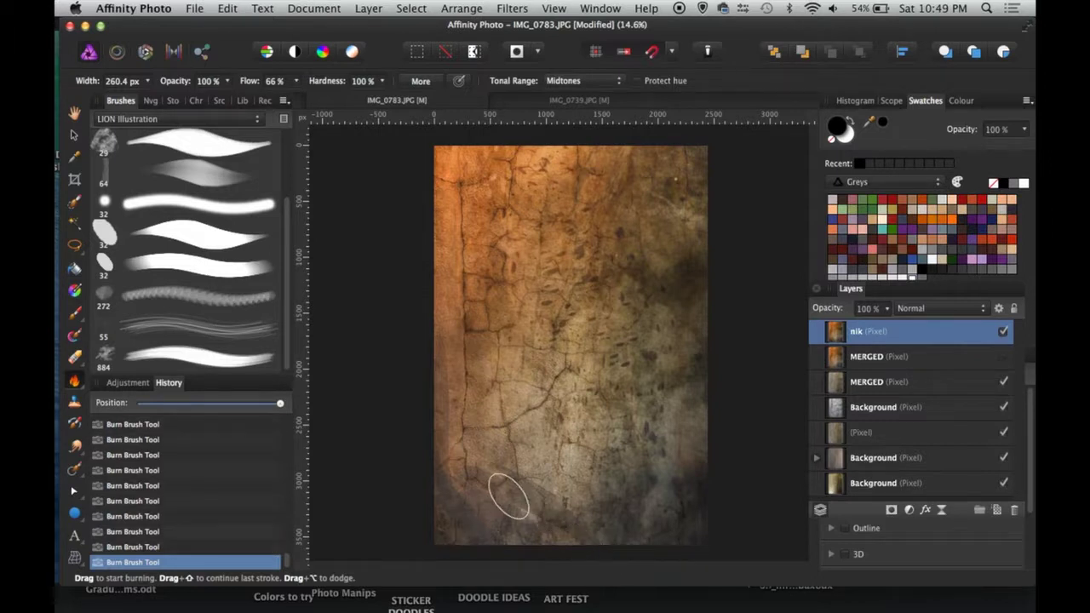
left_click(193, 423)
scroll(186, 499, "down", 5)
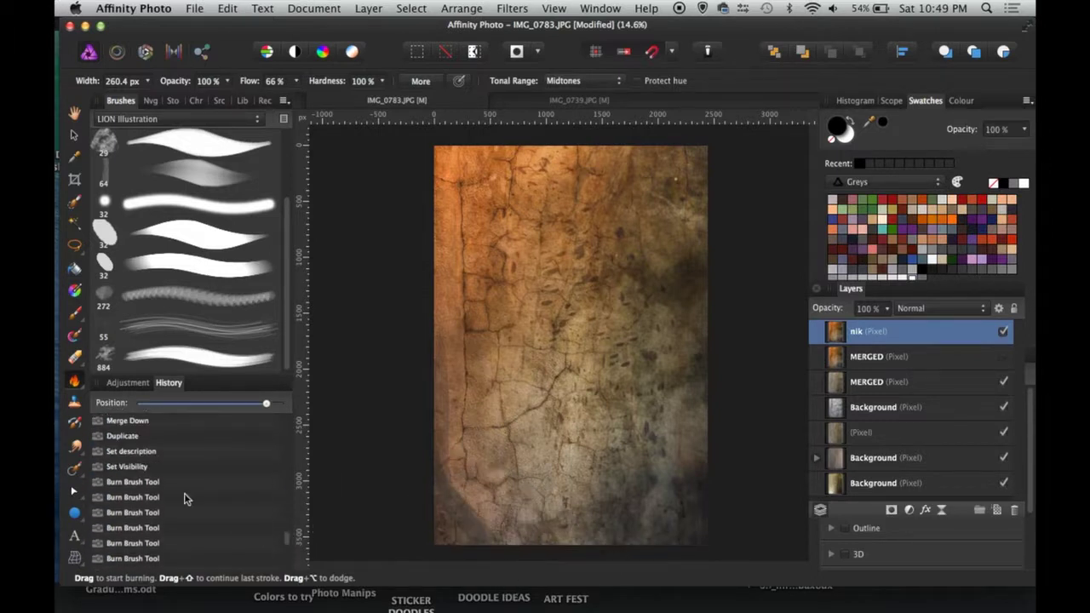
left_click(142, 482)
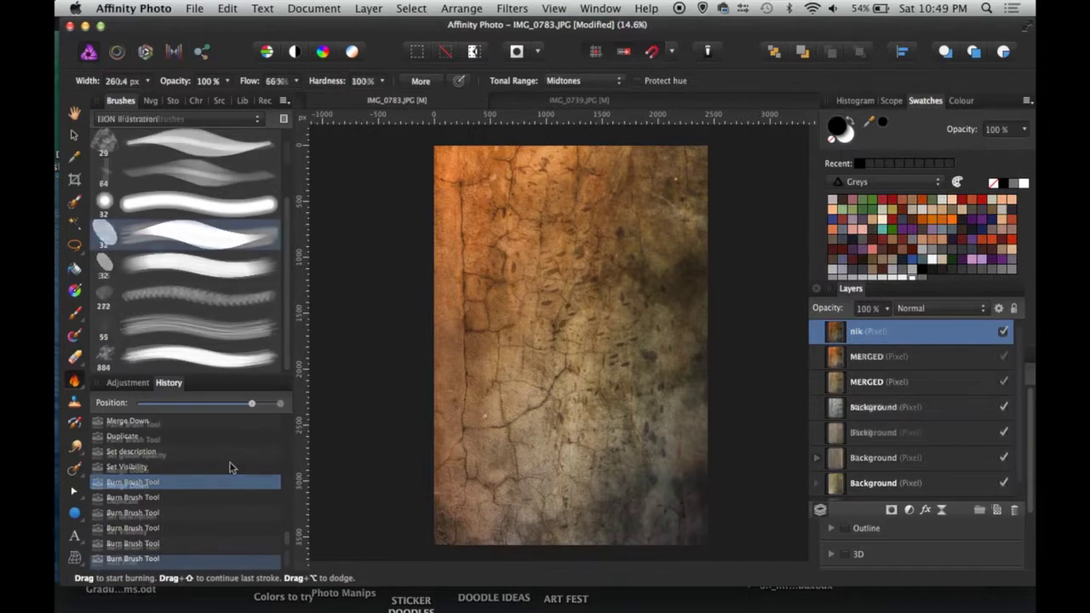
- Add a new pixel layer above nik and choose the Paint Brush with the 30 px brush from Ariel + Texture Brushes
key("super+shift+n")
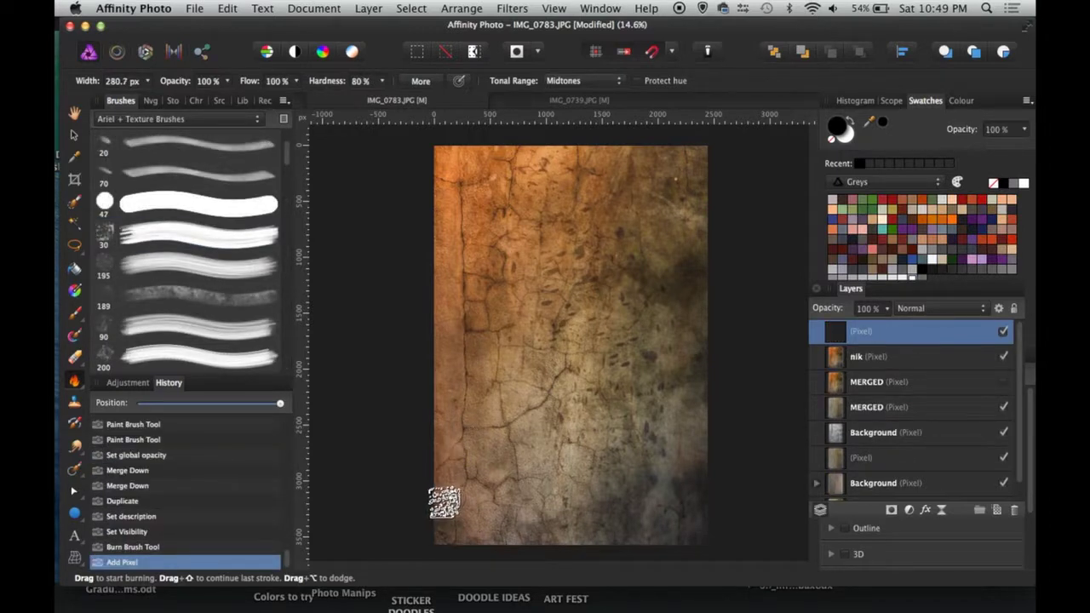
key("b")
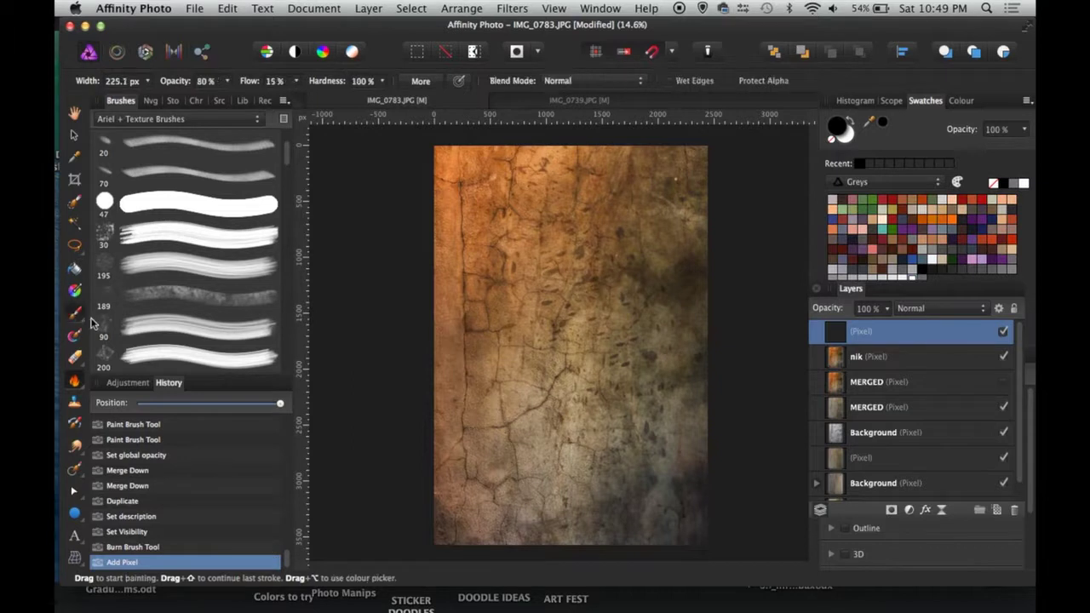
left_click(169, 236)
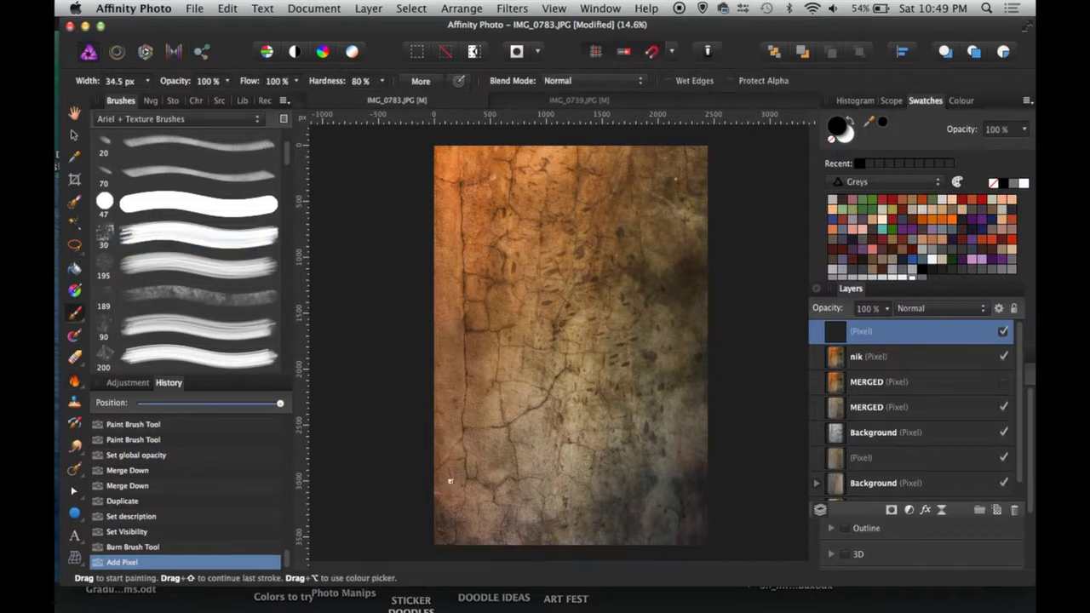
- Paint rough black texture over the image's lower-left corner, enlarging the brush to about 649 px
key("bracketright")
key("bracketright")
key("bracketright")
key("bracketright")
key("bracketright")
mouse_move(436, 492)
left_mouse_down()
mouse_move(451, 491)
mouse_move(469, 533)
left_mouse_up()
key("bracketright")
key("bracketright")
key("bracketright")
key("bracketright")
key("bracketright")
key("bracketright")
key("bracketright")
key("bracketright")
left_click_drag(445, 517, 475, 535)
mouse_move(442, 490)
left_mouse_down()
mouse_move(451, 576)
mouse_move(514, 528)
left_mouse_up()
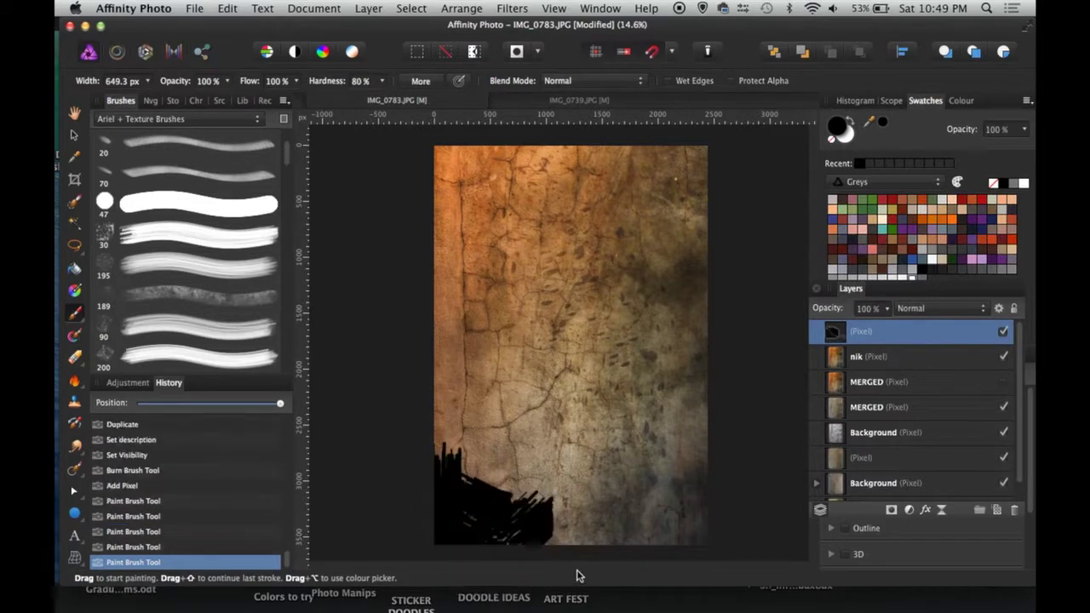
- Paint rough black texture over the image's lower-right corner and down its right edge with the 649.3 px brush
left_click(691, 539)
left_click(660, 536)
left_click(703, 539)
left_click_drag(699, 477, 630, 552)
left_click_drag(707, 182, 707, 292)
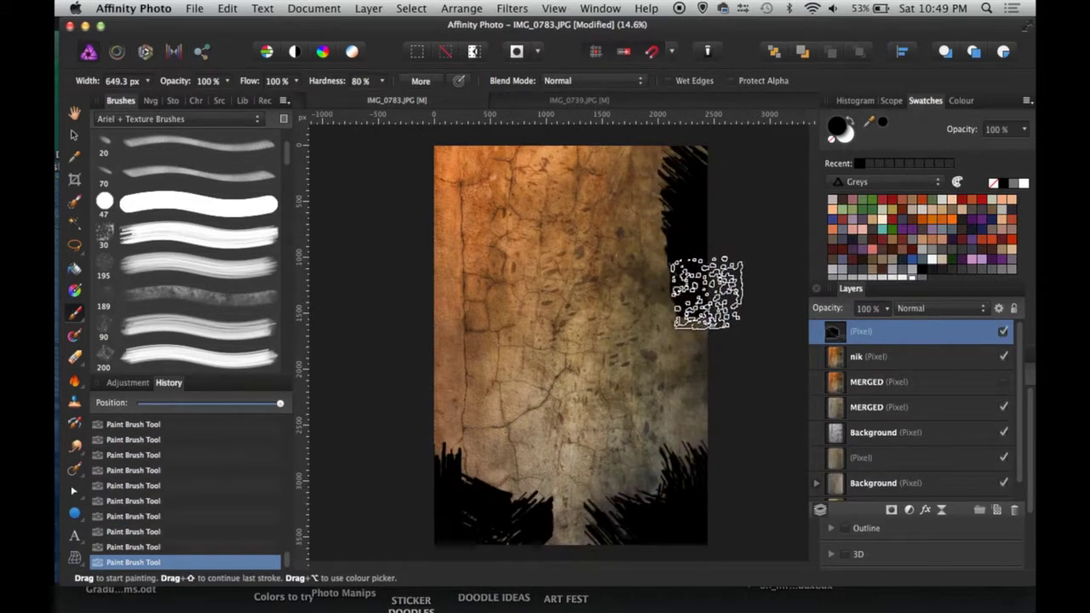
- Erase the inner border of the black paint along the image's right edge with the 195 px texture brush
key("e")
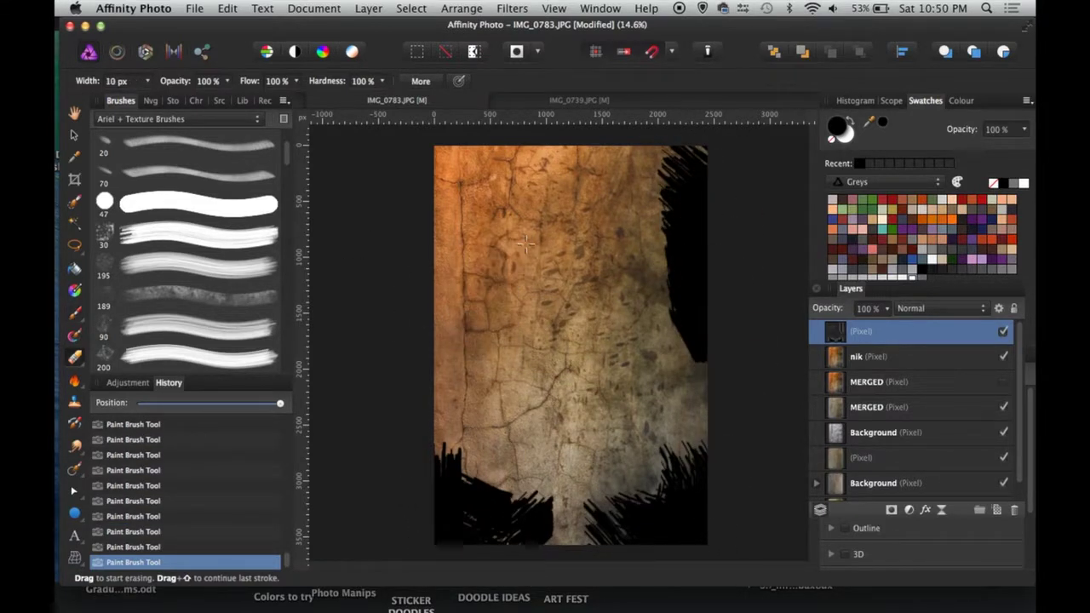
left_click(196, 266)
left_click_drag(657, 256, 671, 149)
left_click(697, 160)
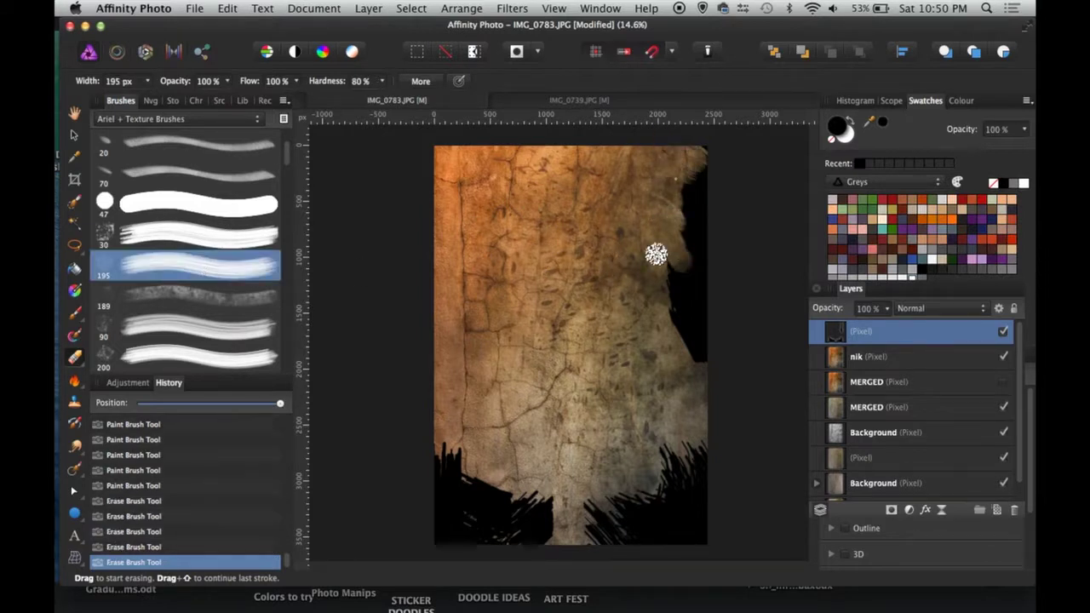
left_click(677, 322)
left_click(670, 281)
- Erase the upper, spiky borders of the black paint in both lower corners to soften them
left_click(449, 457)
left_click(463, 477)
left_click(483, 483)
mouse_move(483, 483)
left_mouse_down()
mouse_move(540, 499)
mouse_move(550, 518)
left_mouse_up()
left_click_drag(669, 477, 697, 451)
left_click_drag(639, 505, 562, 433)
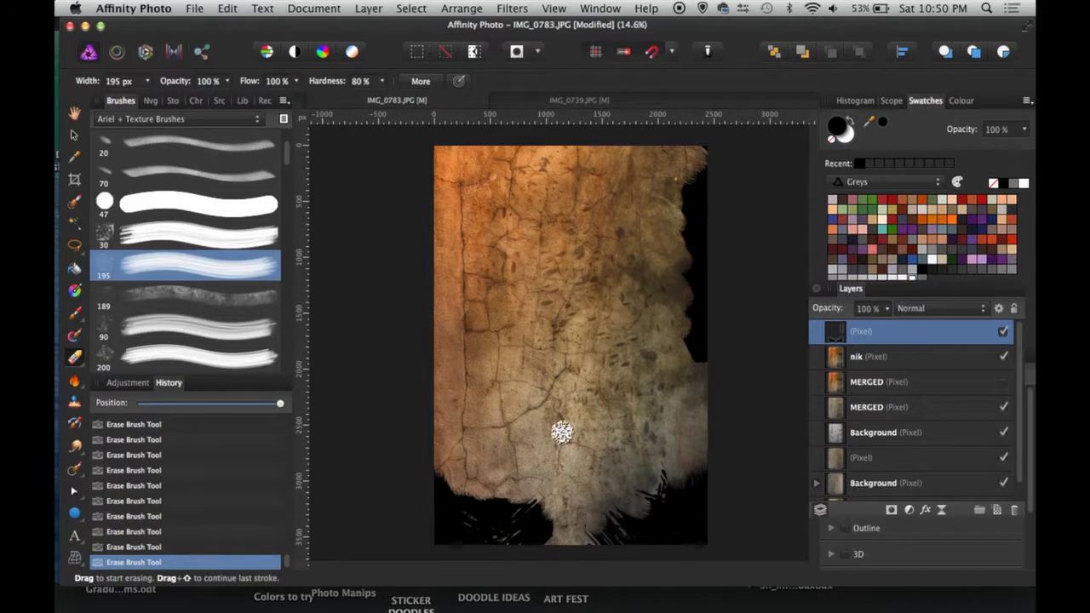
- Set the black paint layer to Multiply, reduce its opacity and merge it down into nik
left_click(919, 314)
left_click(920, 343)
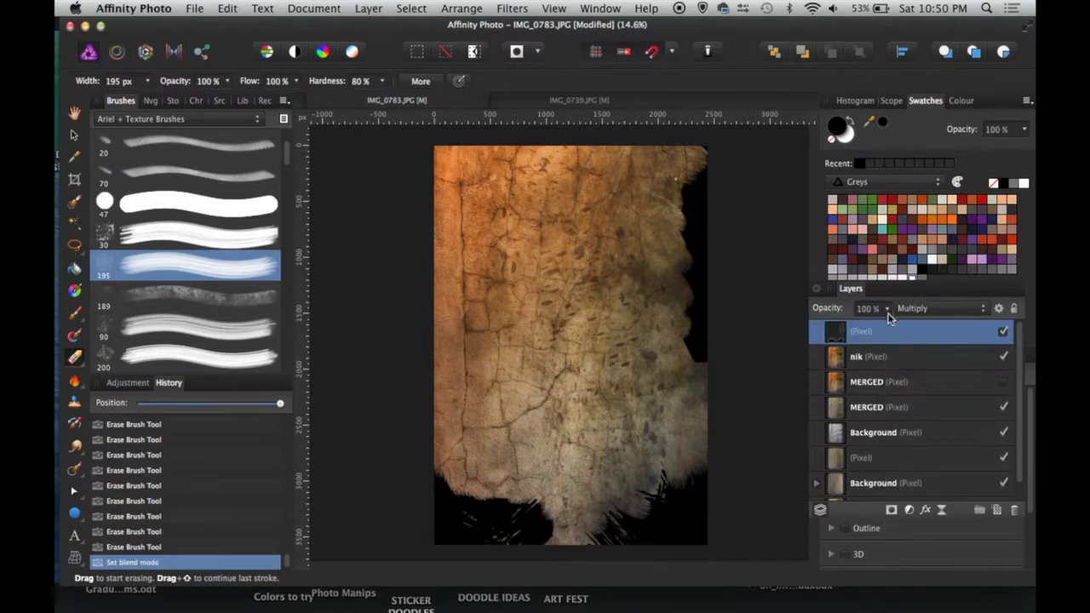
left_click_drag(887, 308, 800, 340)
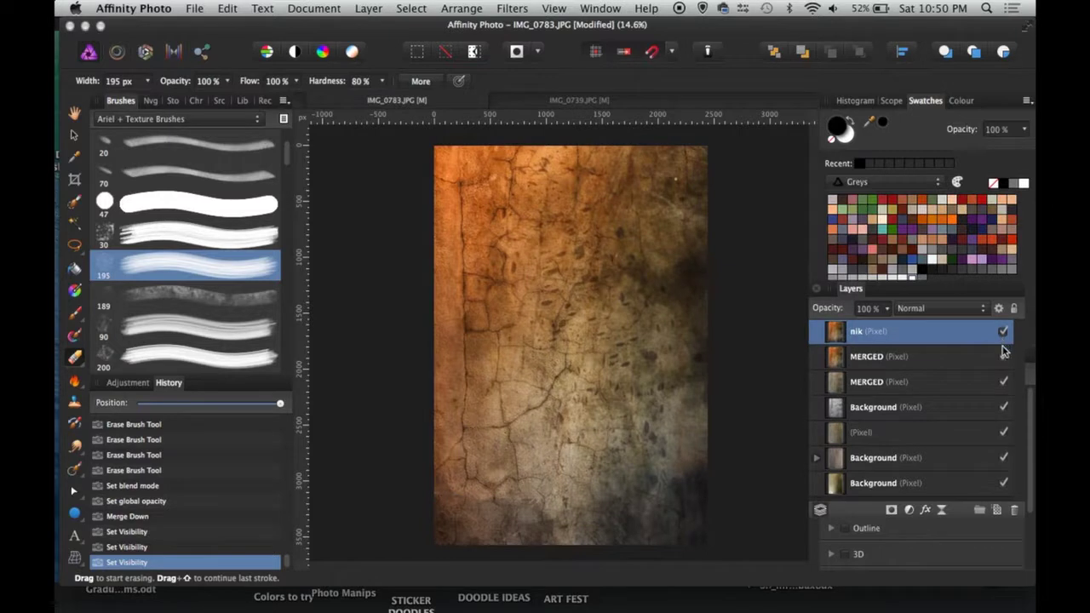
- Toggle the visibility of nik and the MERGED layer below it to compare the darkened edges
left_click(1003, 332)
left_click(1004, 332)
left_click(1005, 357)
- Add a Brightness / Contrast adjustment with contrast at -18% and nest it inside the nik layer
left_click(129, 383)
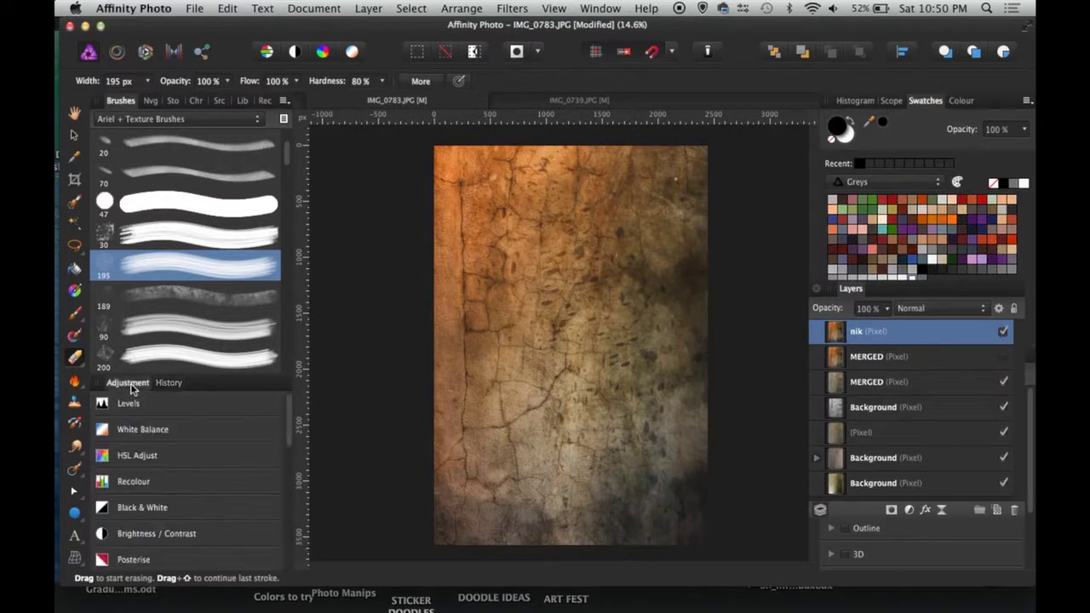
scroll(202, 477, "down", 2)
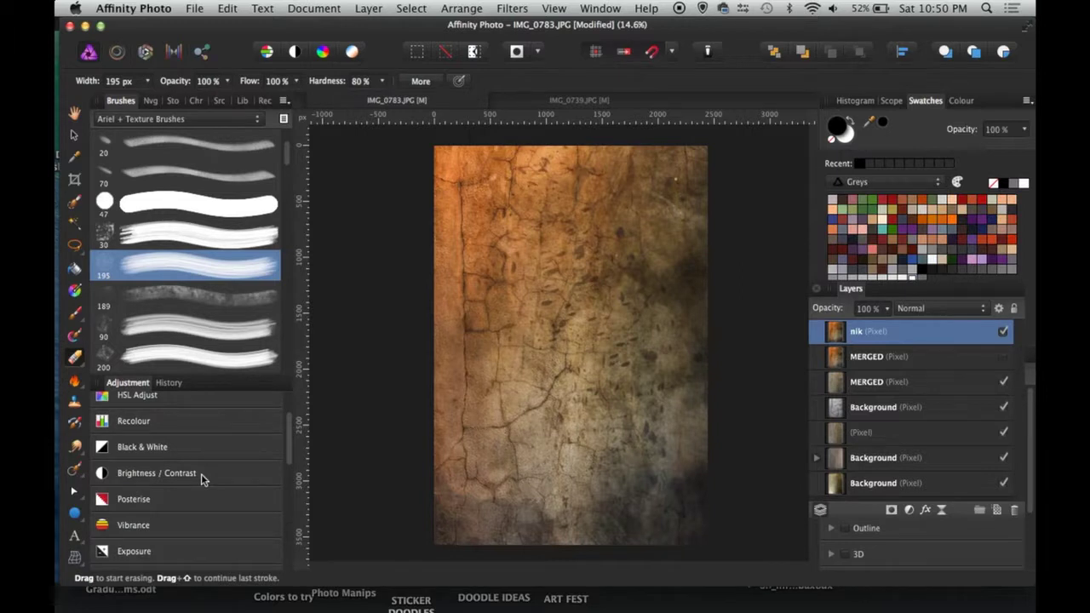
left_click(202, 474)
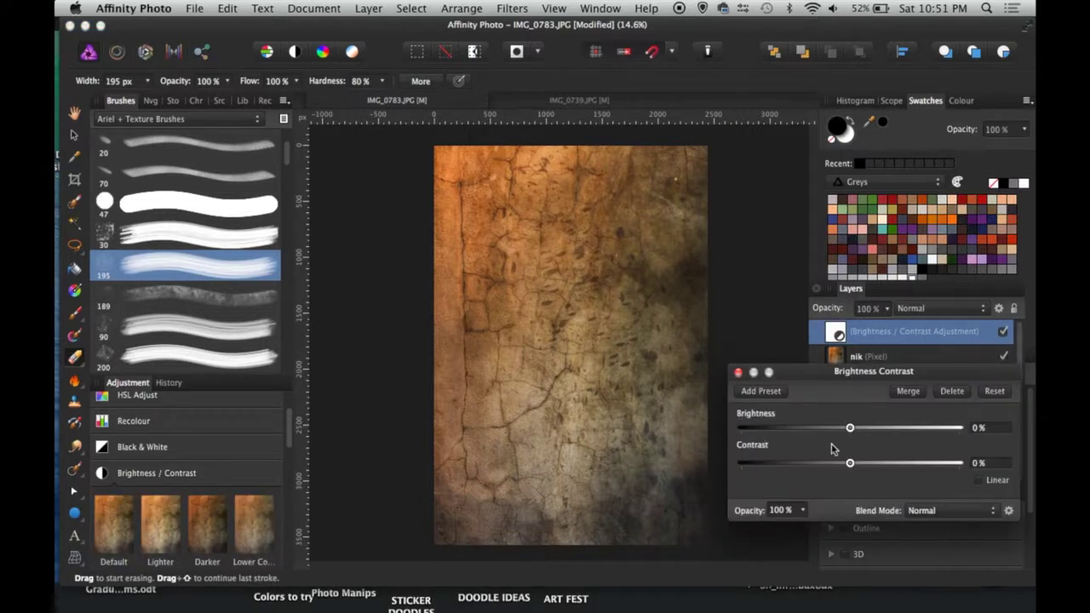
left_click_drag(893, 462, 890, 464)
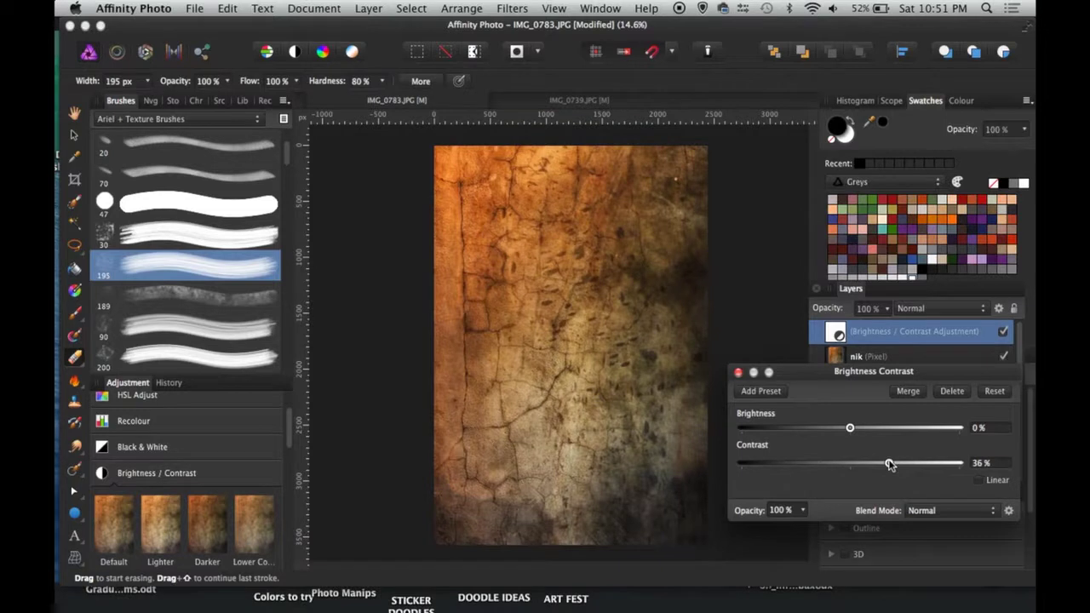
left_click(815, 464)
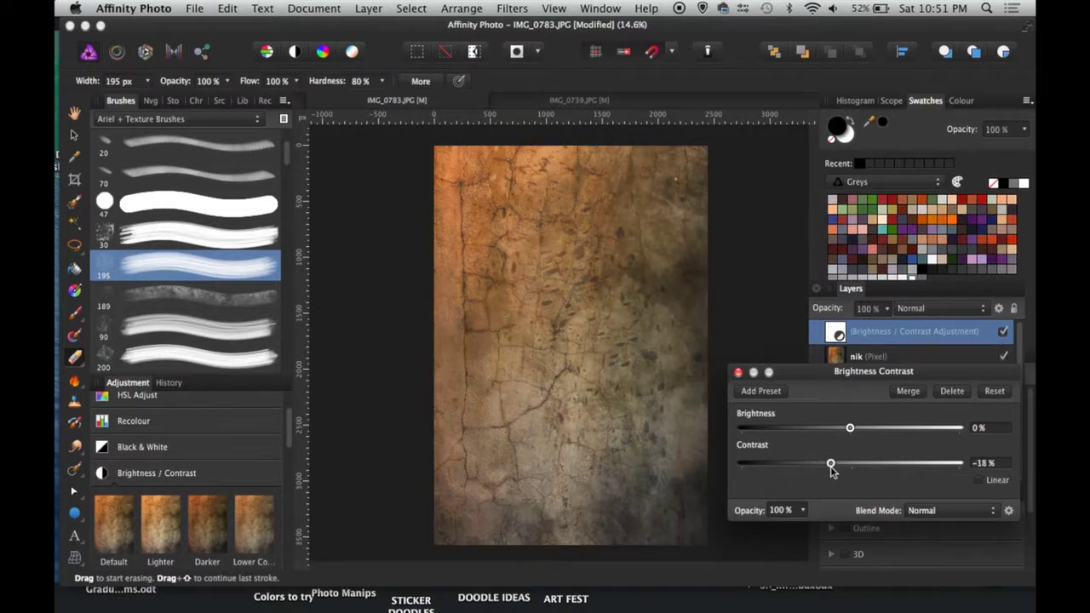
left_click(739, 372)
left_click_drag(852, 338, 857, 357)
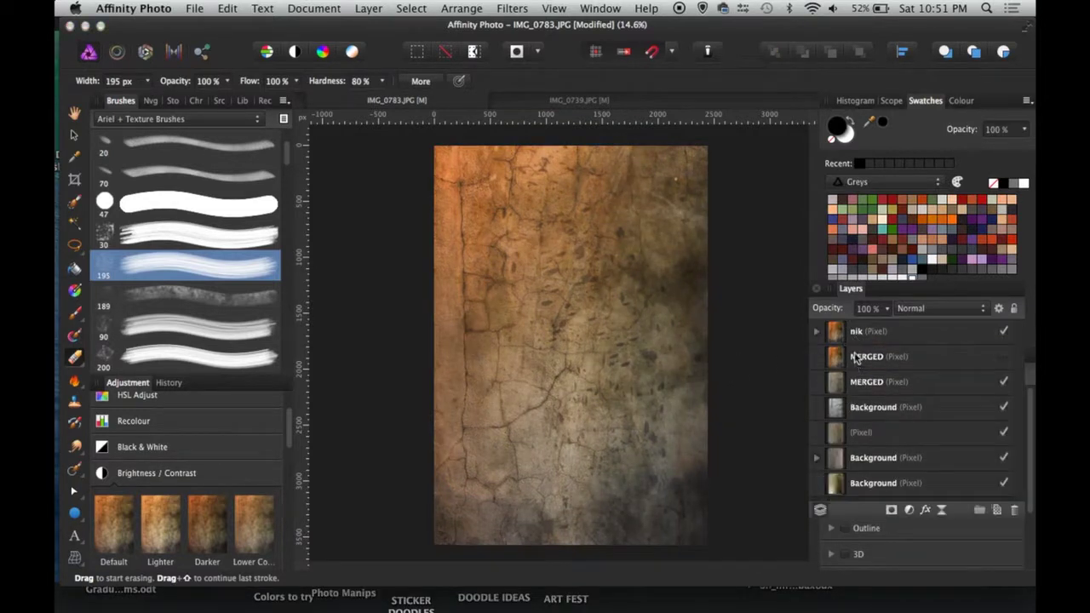
- Add an HSL adjustment to nik with an 11% saturation shift and erase its effect with the textured brush
left_click(164, 402)
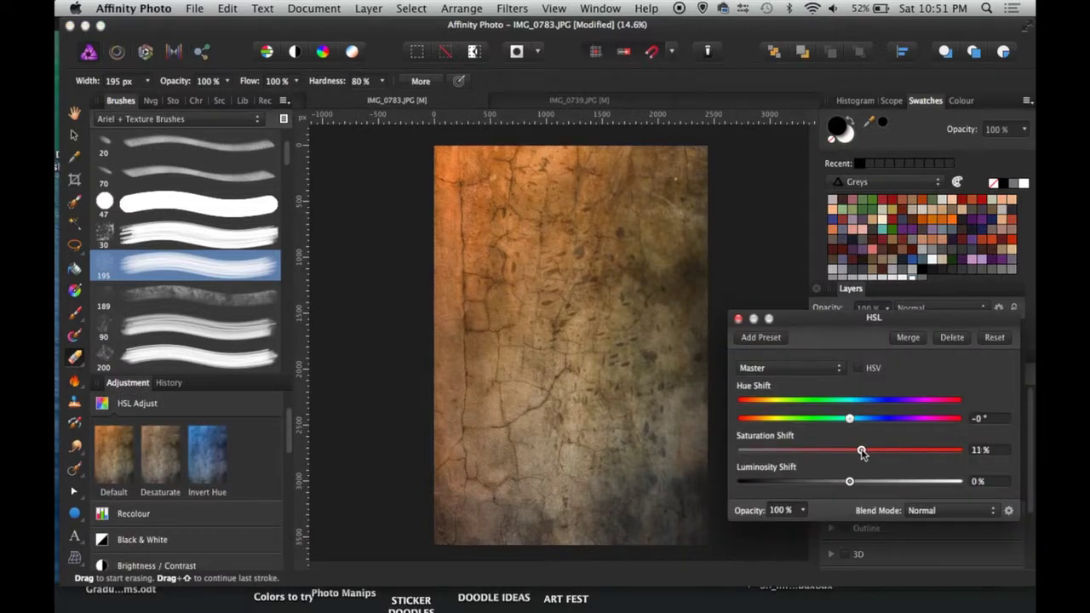
left_click(738, 318)
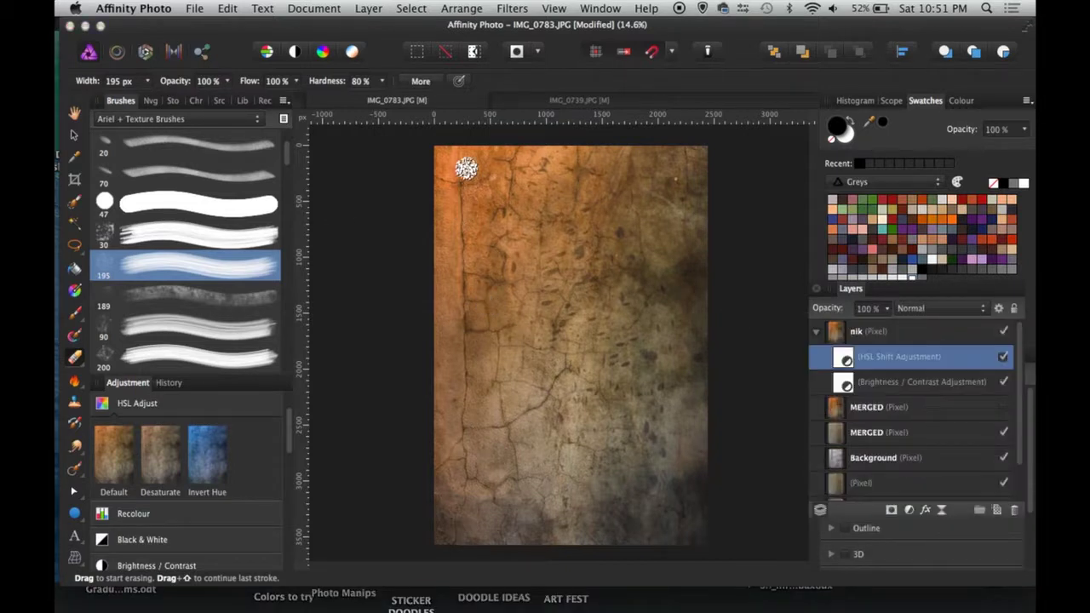
mouse_move(466, 168)
left_mouse_down()
mouse_move(428, 161)
mouse_move(472, 218)
mouse_move(475, 172)
left_mouse_up()
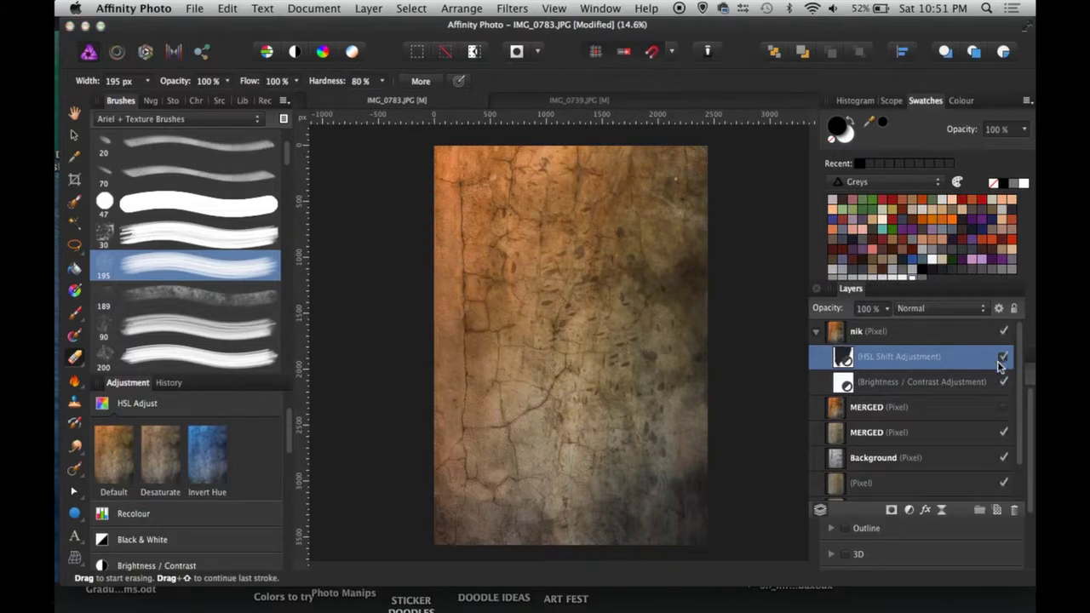
- Collapse the nik layer and make the MERGED layer beneath it visible
left_click(816, 332)
left_click(1001, 334)
left_click(1000, 353)
left_click(1003, 336)
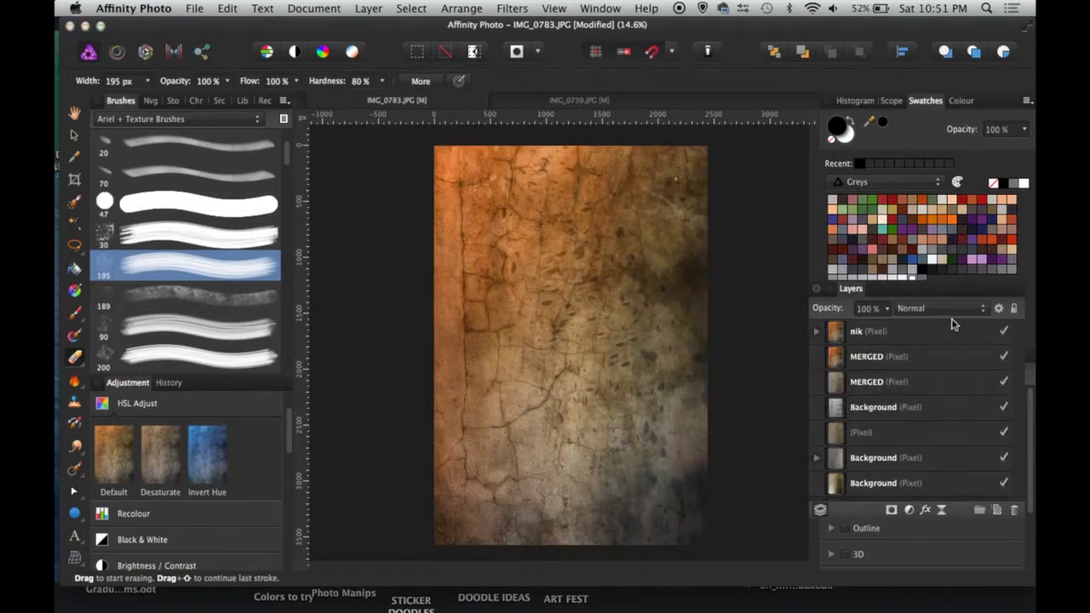
- Reduce nik's opacity to 34% and merge all visible layers into a new pixel layer
left_click(887, 309)
left_click_drag(890, 328, 832, 333)
left_click_drag(731, 333, 801, 352)
left_click(888, 309)
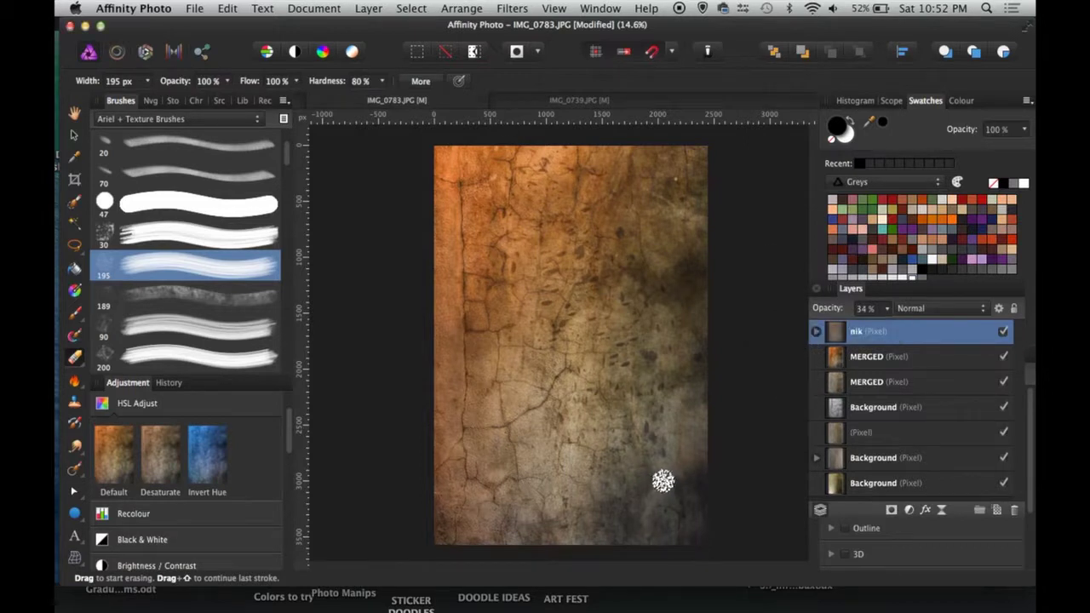
key("alt+shift+super+e")
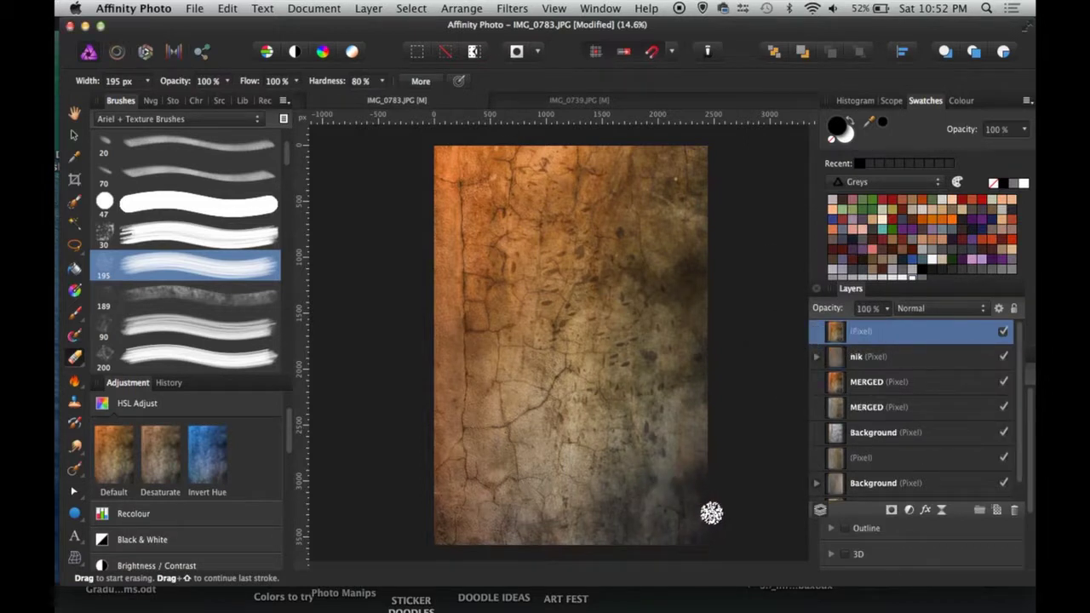
- Open the pebble photo IMG_0734.JPG from Art Hat Texture Hunt and copy all of it into IMG_0783.JPG
key("super+o")
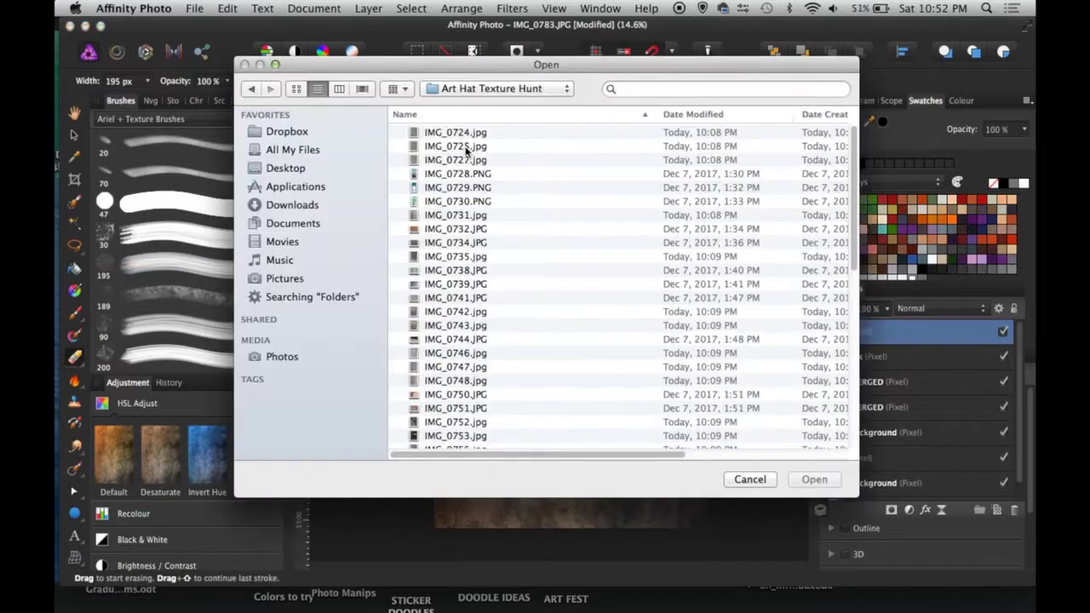
left_click(464, 260)
key("space")
key("Up")
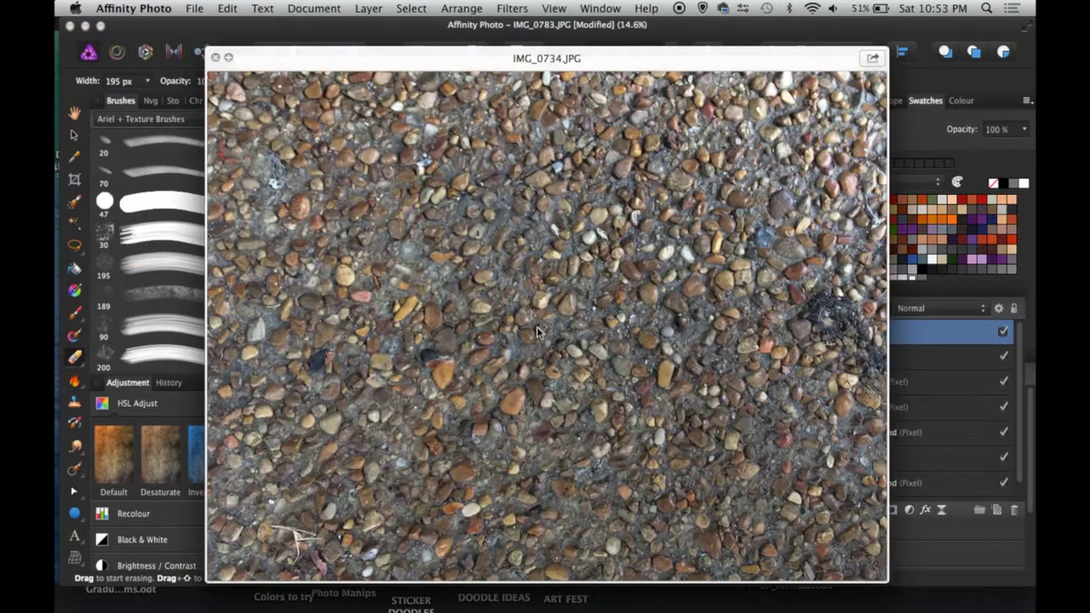
key("Return")
key("super+a")
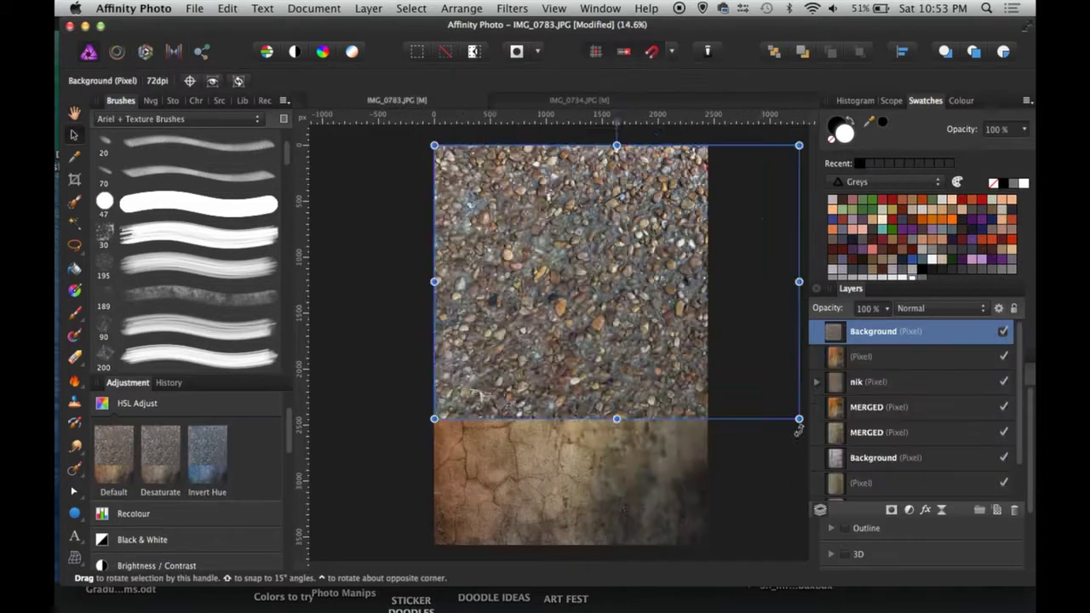
- Rotate the pebble layer to portrait, then position and stretch it to cover the whole canvas
left_click_drag(803, 423, 480, 462)
left_click_drag(531, 373, 485, 394)
left_click_drag(571, 486, 571, 552)
key("h")
- Set the pebble layer's blend mode to Soft Light and adjust its blend ranges to weaken the texture
left_click(942, 308)
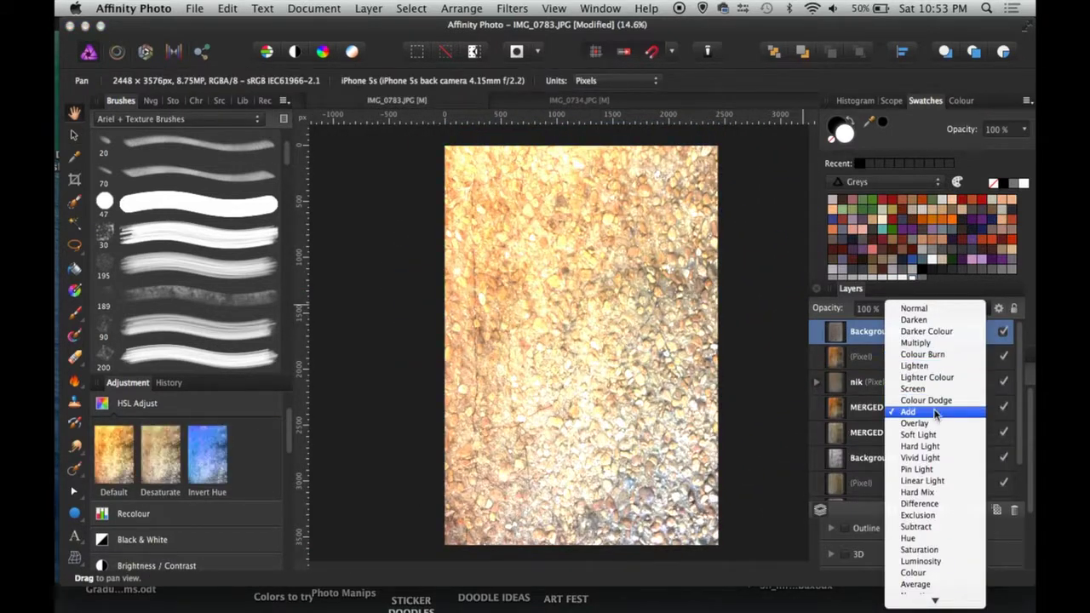
left_click(928, 434)
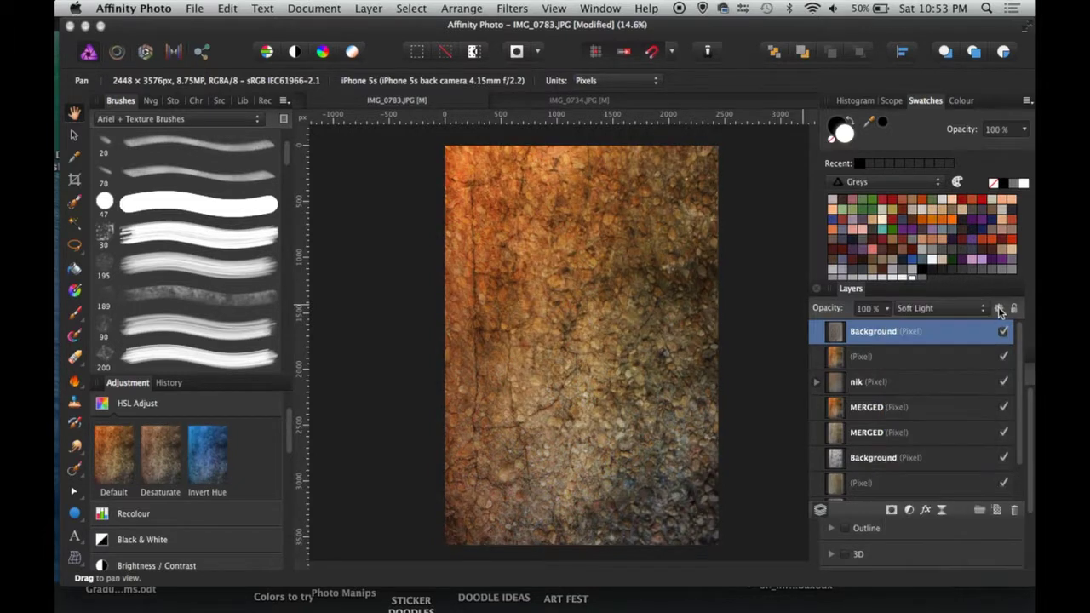
left_click(999, 307)
left_click_drag(633, 271, 633, 408)
left_click(632, 172)
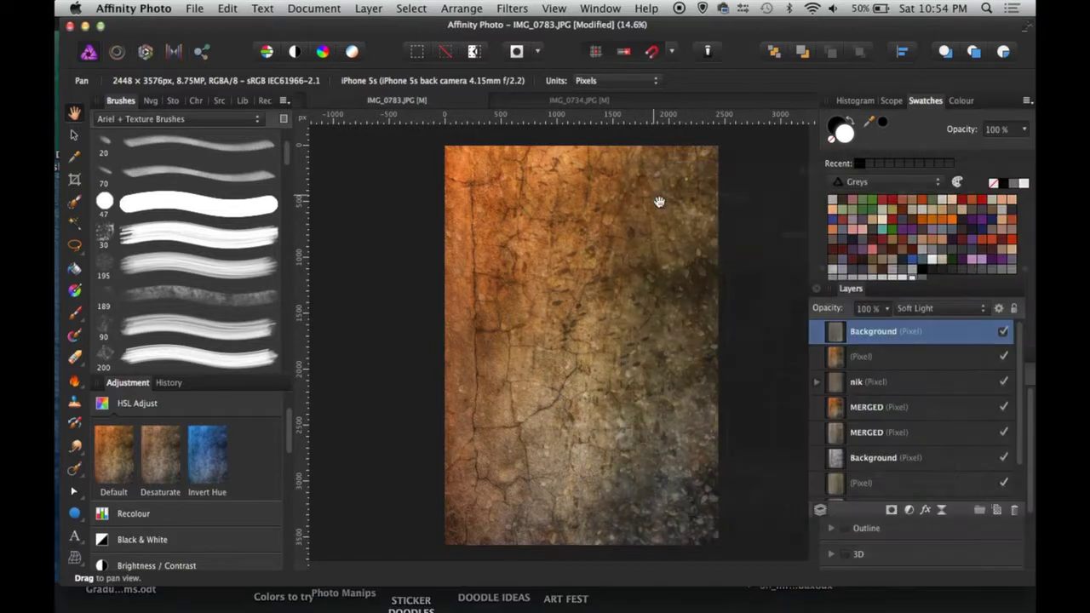
- Add a mask to the pebble layer and choose the Paint Brush with the round 47 px brush
left_click(892, 510)
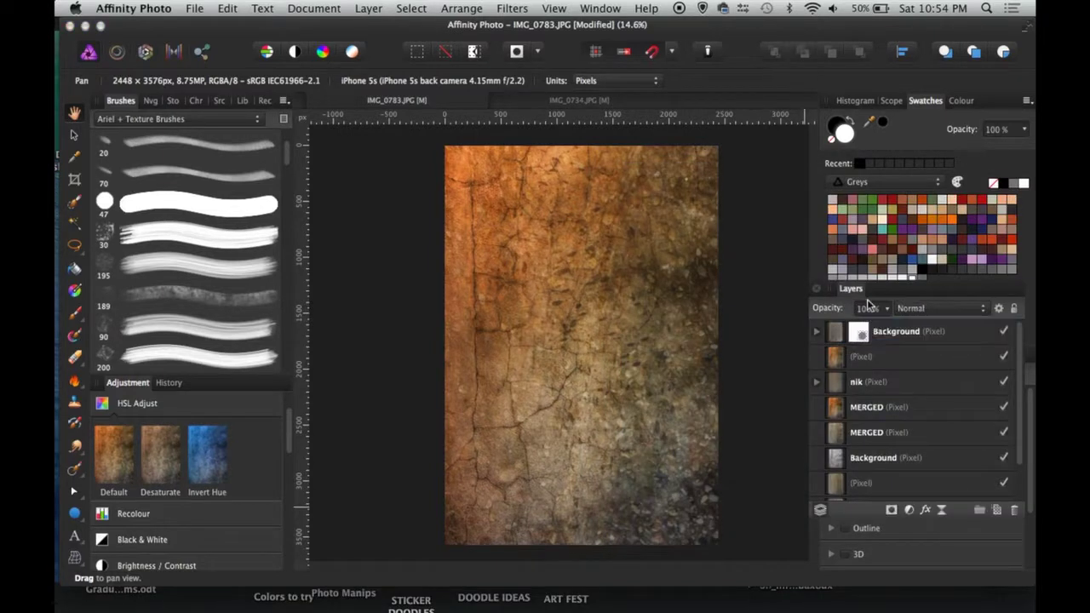
left_click(852, 125)
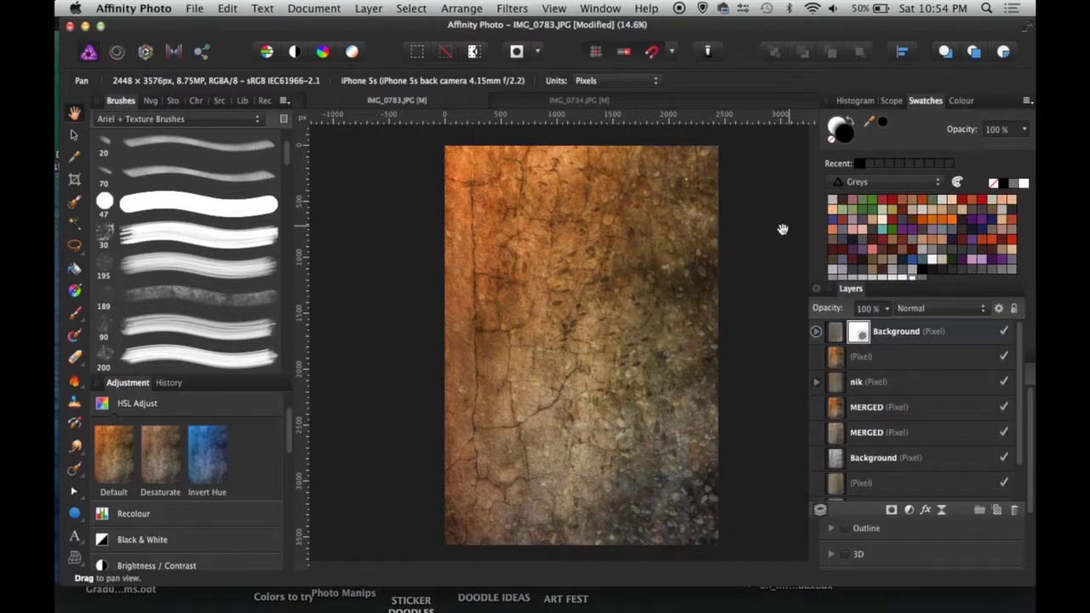
left_click(177, 217)
key("b")
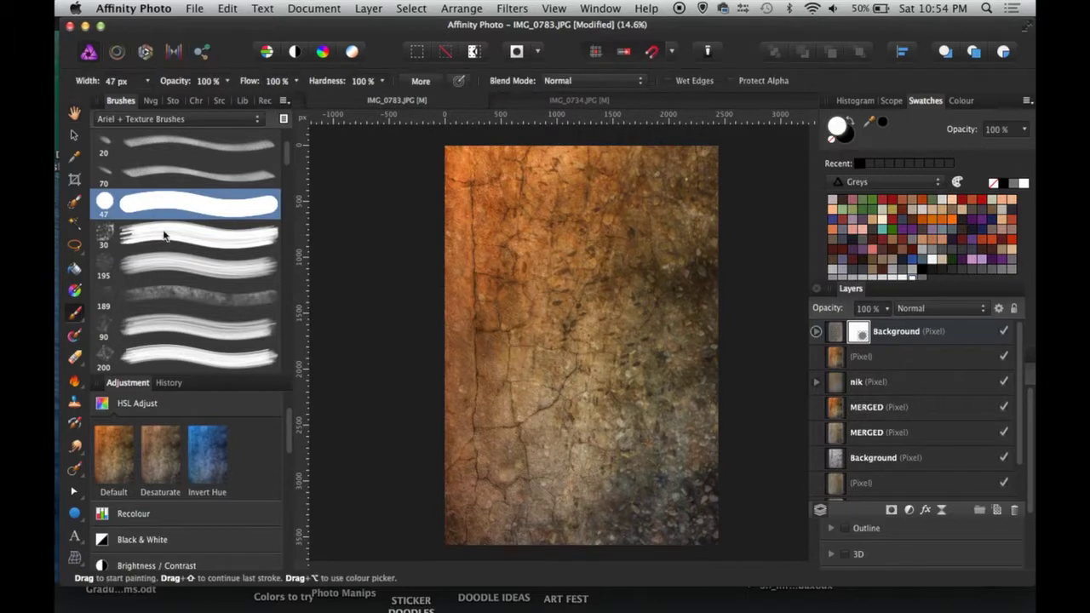
- Set the brush hardness to 0% and enlarge the brush to about 669 px
key("bracketright")
key("bracketright")
key("bracketright")
key("bracketright")
key("bracketright")
key("bracketright")
key("bracketright")
left_click(382, 81)
left_click_drag(382, 100, 251, 100)
key("bracketright")
key("bracketright")
key("bracketright")
key("bracketright")
key("bracketright")
key("bracketright")
key("bracketright")
key("bracketright")
key("bracketright")
key("bracketright")
key("bracketright")
key("bracketright")
- Paint on the mask to hide the pebbles across the image's middle and restore them along the lower-right side
mouse_move(600, 291)
left_mouse_down()
mouse_move(565, 247)
mouse_move(576, 228)
mouse_move(627, 267)
left_mouse_up()
left_click(850, 121)
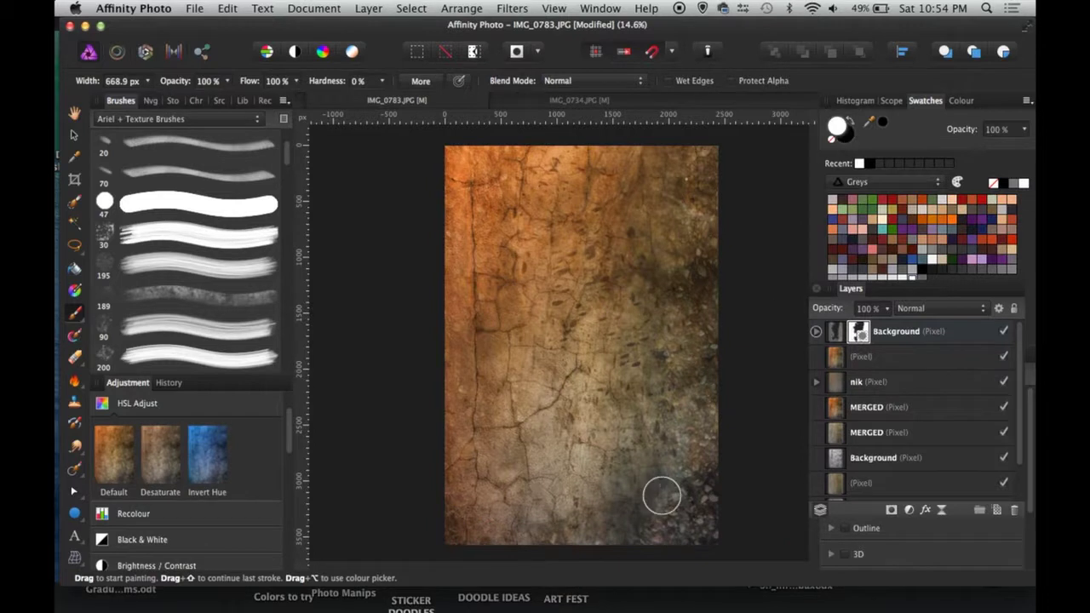
mouse_move(667, 328)
left_mouse_down()
mouse_move(772, 513)
mouse_move(653, 363)
mouse_move(651, 314)
mouse_move(701, 453)
mouse_move(673, 416)
mouse_move(704, 448)
mouse_move(699, 314)
mouse_move(676, 465)
mouse_move(679, 320)
mouse_move(662, 421)
left_mouse_up()
key("x")
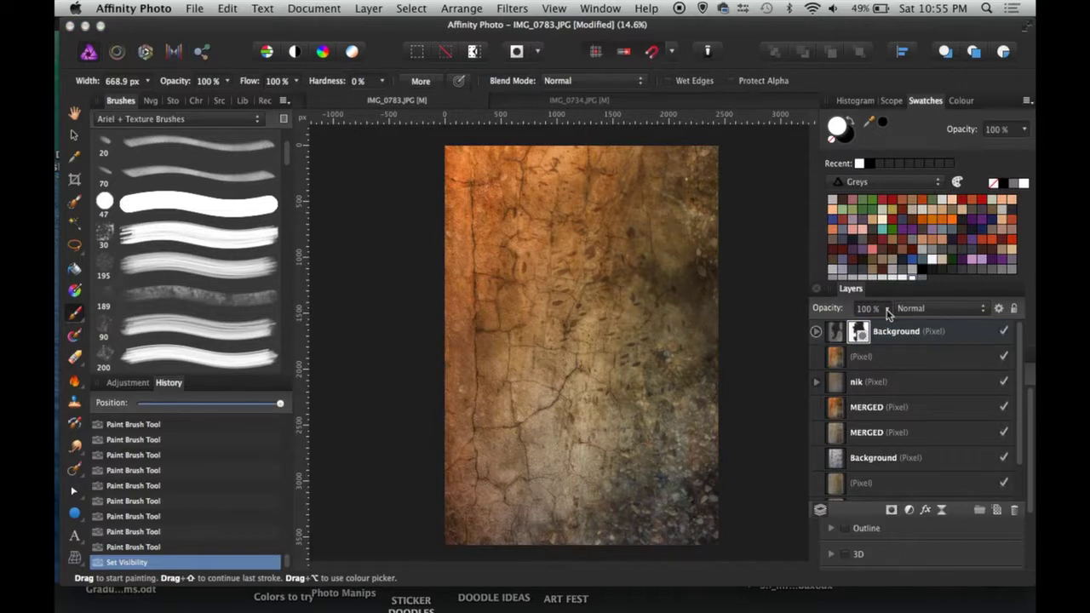
- Try a lower opacity for the pebble layer's mask and return it to full
left_click(887, 309)
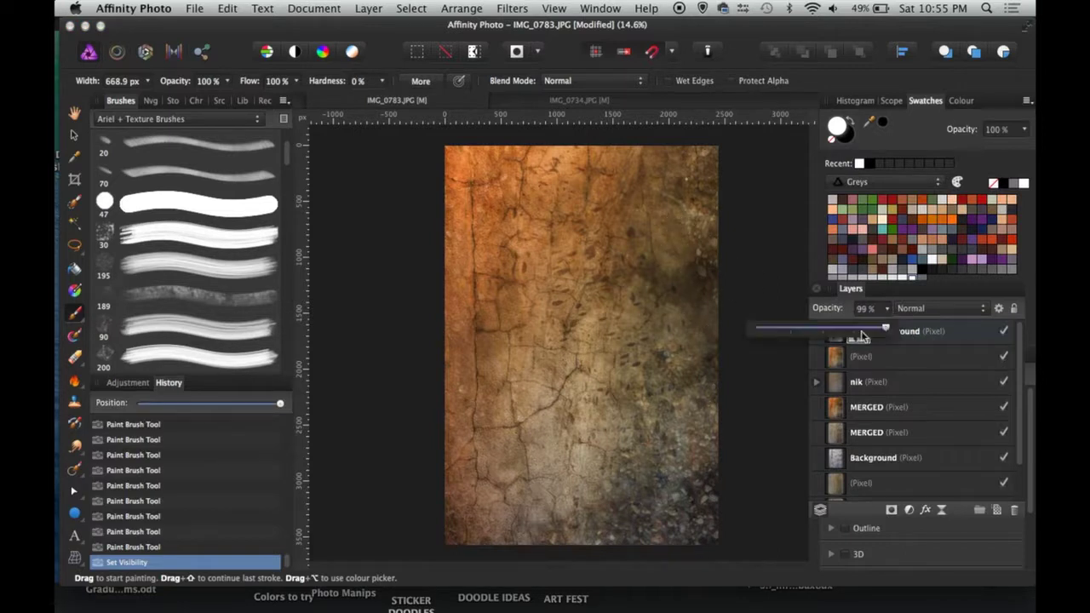
mouse_move(890, 328)
left_mouse_down()
mouse_move(828, 345)
mouse_move(888, 345)
left_mouse_up()
left_click(793, 275)
- Paint over the image's lower-right corner with the soft brush to hide the pebbles there
left_click(676, 511)
mouse_move(681, 471)
left_mouse_down()
mouse_move(621, 548)
mouse_move(674, 511)
mouse_move(624, 492)
mouse_move(654, 528)
mouse_move(714, 467)
mouse_move(725, 509)
left_mouse_up()
left_click(860, 329)
left_click(850, 120)
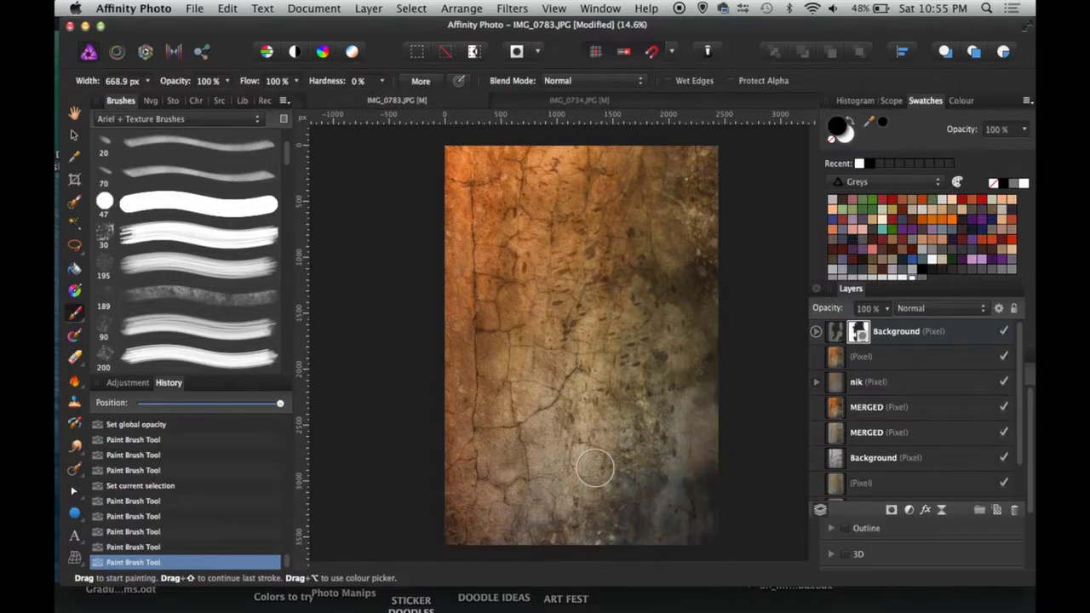
- Check the pebble layer with its visibility toggled, and merge its mask and the layer down into the pixel layer beneath
left_click(1004, 331)
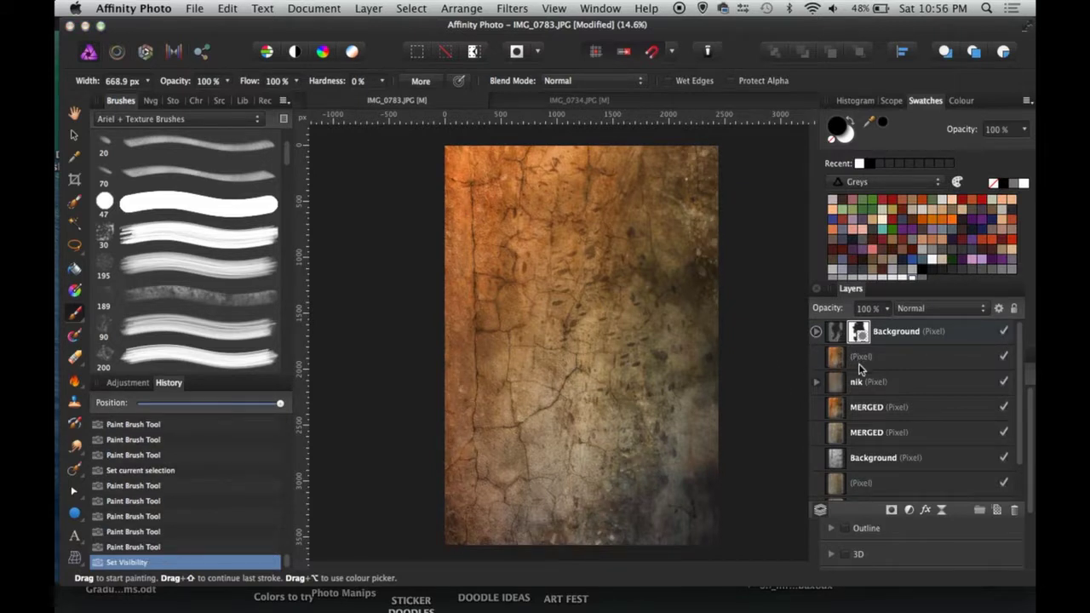
key("super+e")
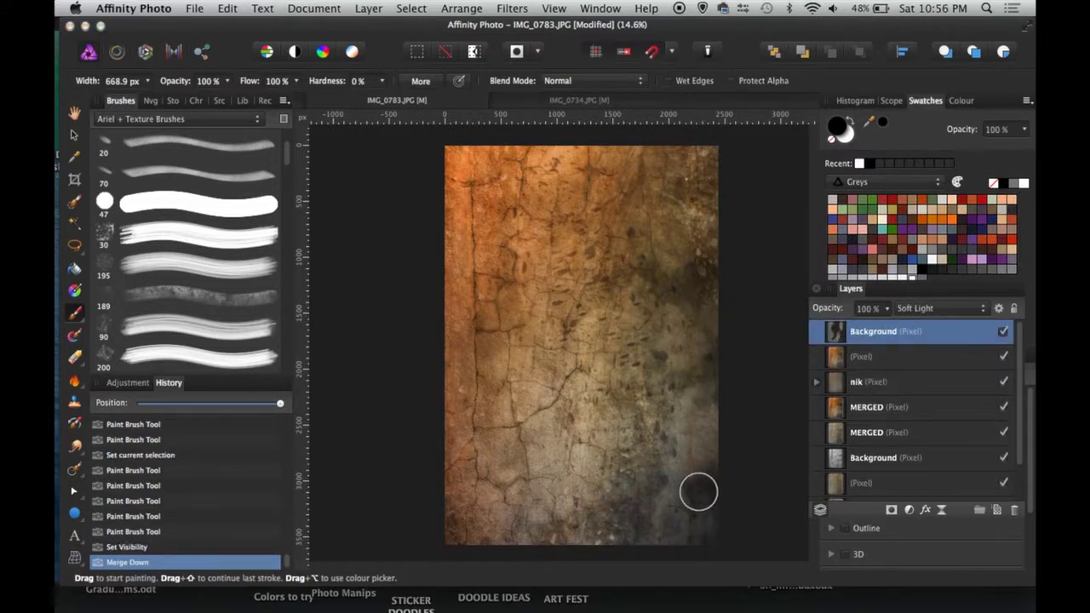
key("super+e")
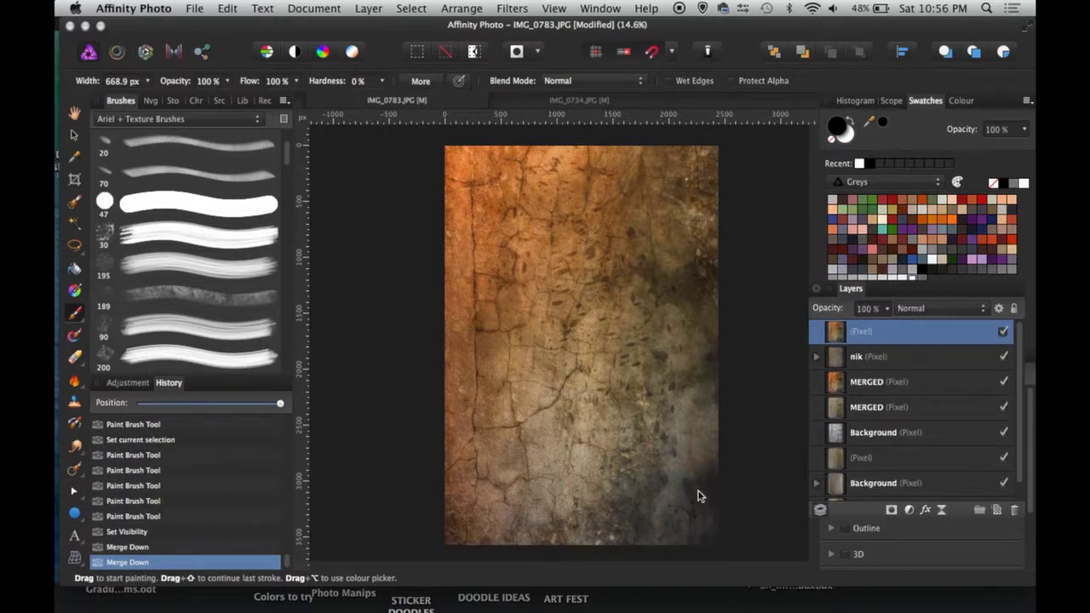
- Duplicate the merged pixel layer and choose a textured brush from the LION Illustration set for the Burn Brush Tool
key("super+j")
left_click(75, 380)
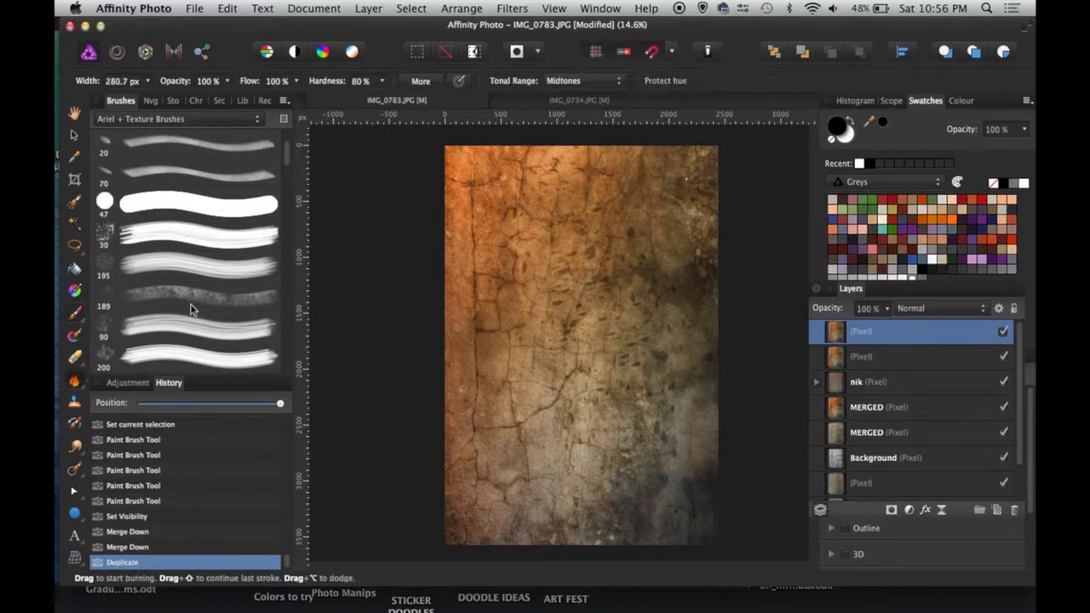
mouse_move(287, 146)
left_mouse_down()
mouse_move(295, 248)
mouse_move(289, 136)
left_mouse_up()
left_click(235, 121)
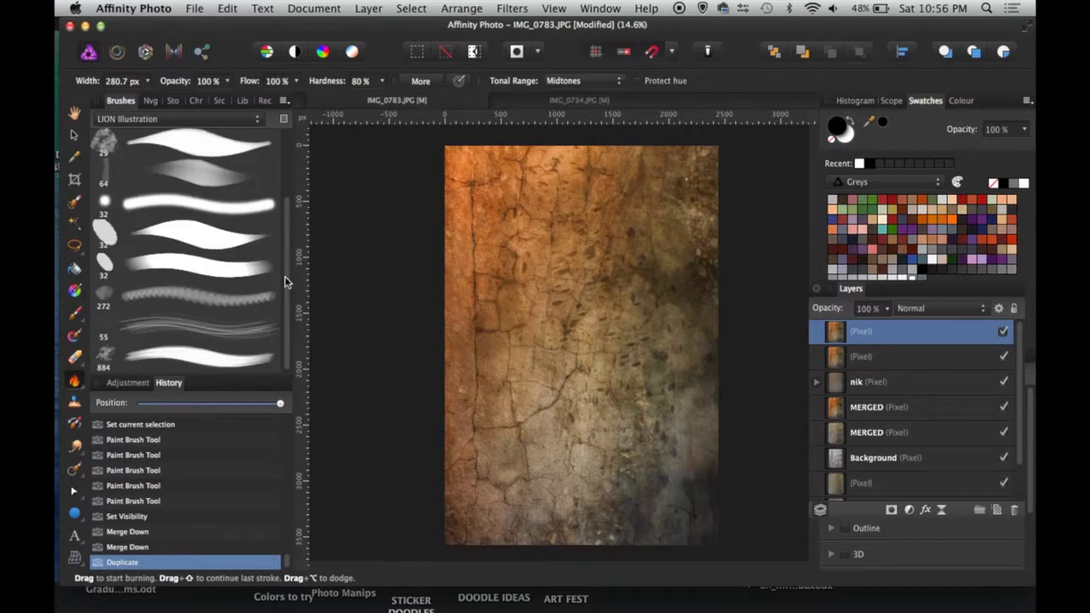
left_click(188, 293)
- Enlarge the burn brush to 630.1 px and lower its opacity to 52%
key("bracketright")
key("bracketright")
key("bracketright")
key("bracketright")
key("bracketright")
key("bracketright")
key("bracketright")
key("bracketright")
key("bracketright")
key("bracketright")
key("bracketright")
key("bracketright")
key("bracketright")
key("bracketright")
key("bracketright")
key("bracketright")
key("bracketright")
left_click(229, 81)
left_click(164, 107)
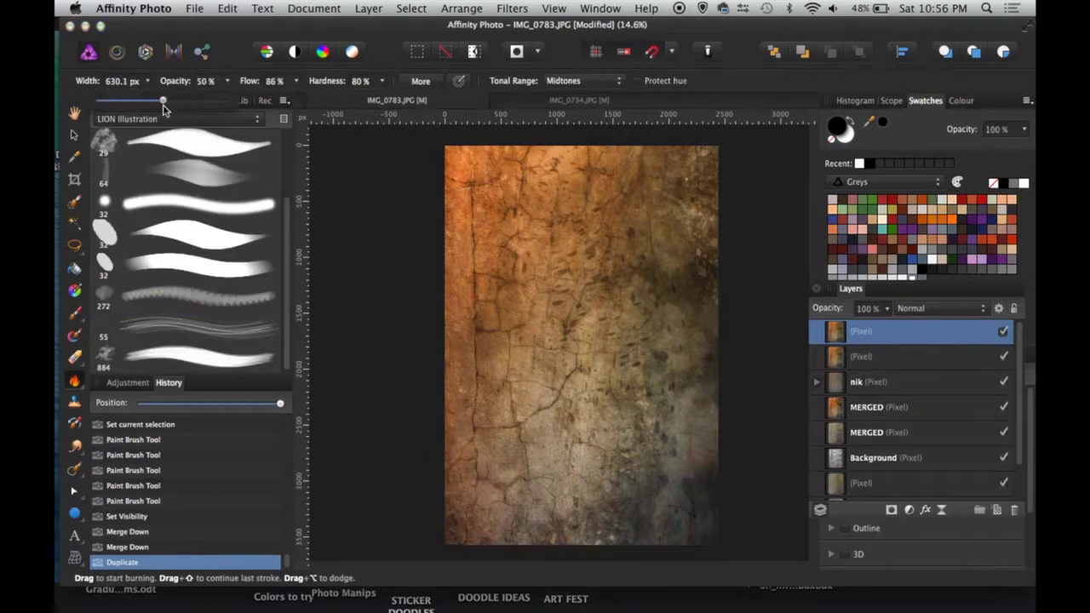
- Burn the midtones along the image's left, bottom and right edges and at one spot in its upper middle
left_click(437, 479)
left_click(441, 404)
left_click(438, 339)
left_click(631, 541)
left_click(711, 408)
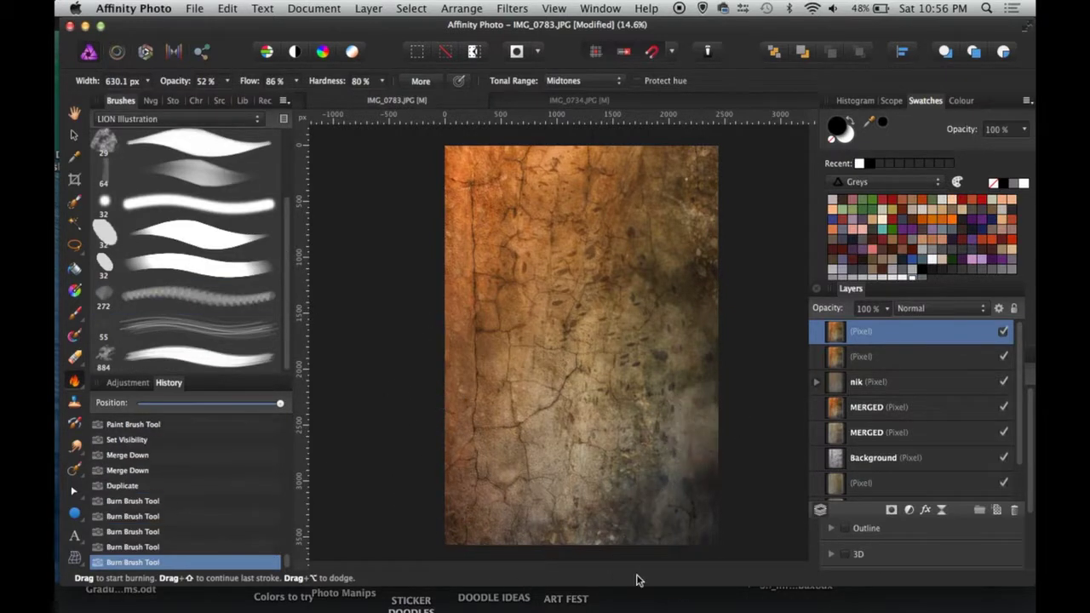
left_click(595, 220)
- Dodge the shadows with hue protection at the image's left side, lower middle, right side and bottom edge
left_click(74, 380)
left_click(145, 382)
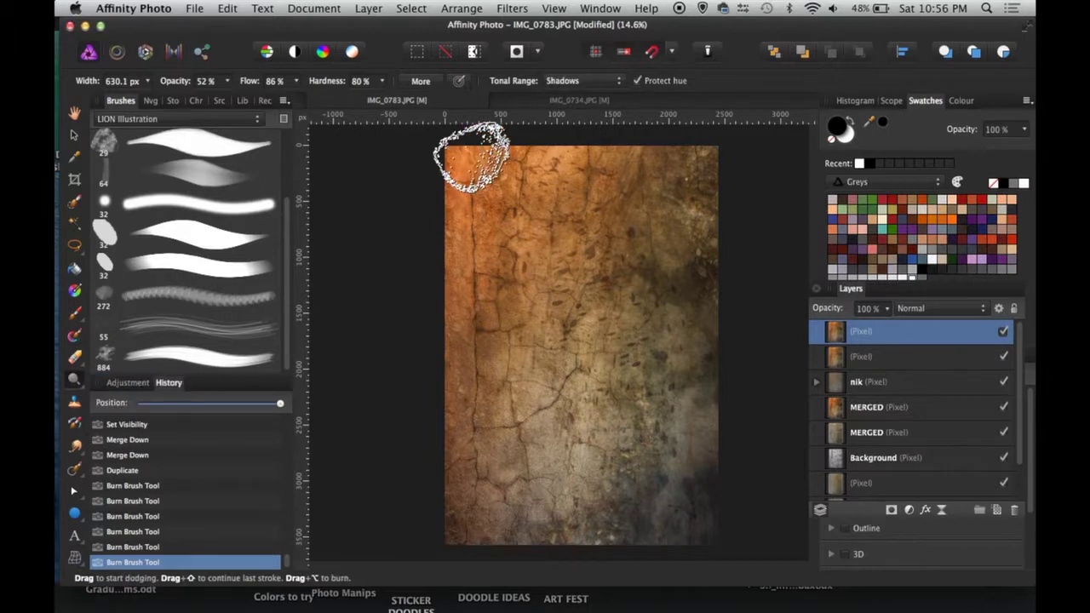
left_click(465, 398)
left_click(606, 456)
left_click(686, 291)
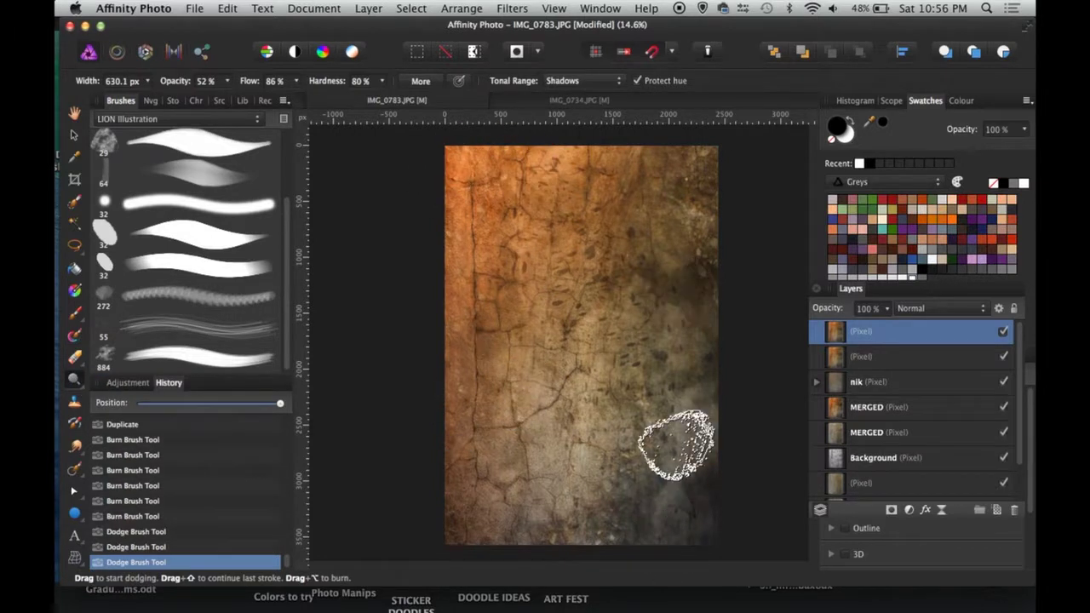
left_click(633, 552)
- Burn the highlights across the image's lower-left area and lower middle with the Burn Brush Tool
left_click(80, 375)
left_click(406, 376)
left_click_drag(437, 452, 569, 583)
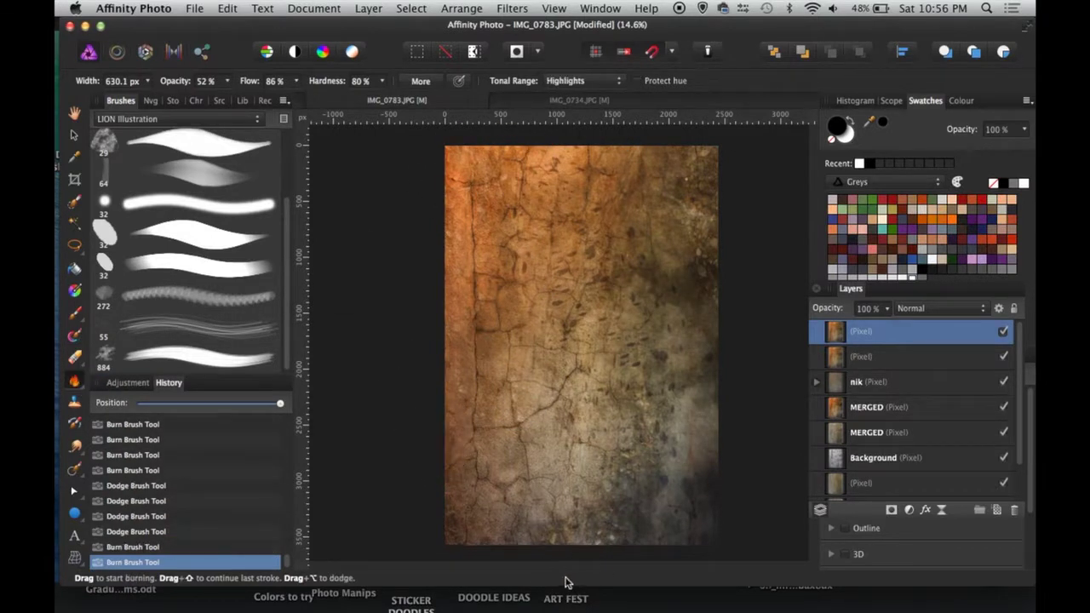
left_click_drag(466, 437, 542, 480)
left_click(558, 440)
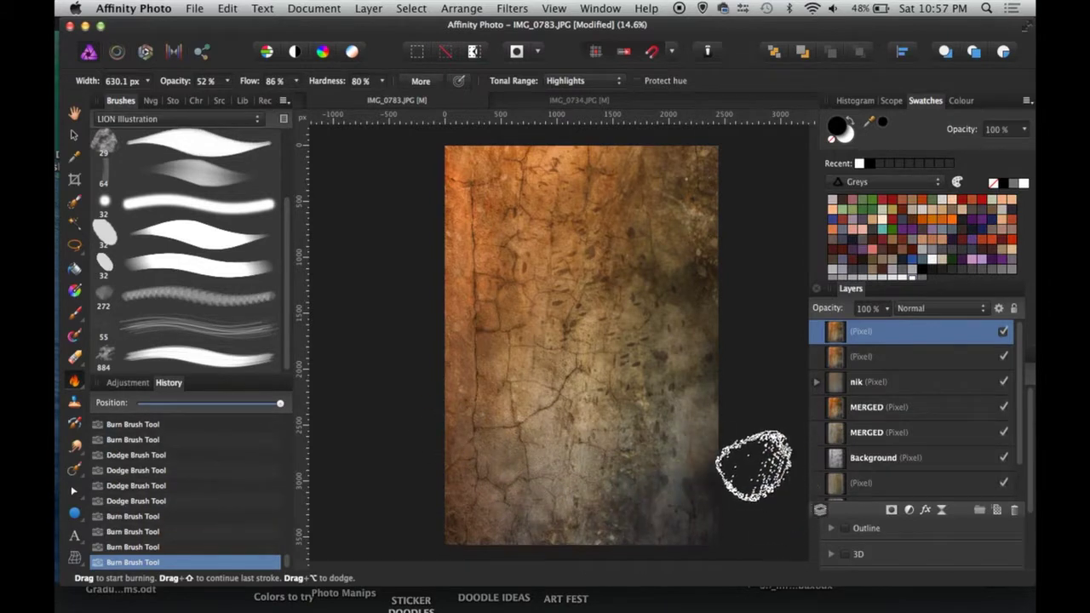
- Display the intensity waveform and add a Levels adjustment with a 5% black level and a slightly lowered white level
left_click(892, 100)
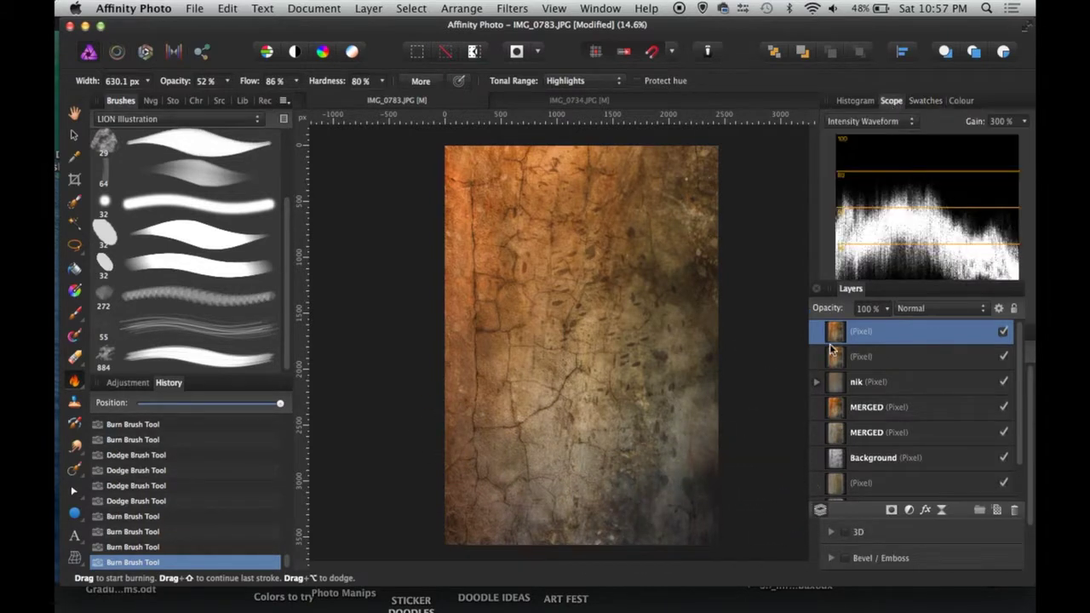
key("super+l")
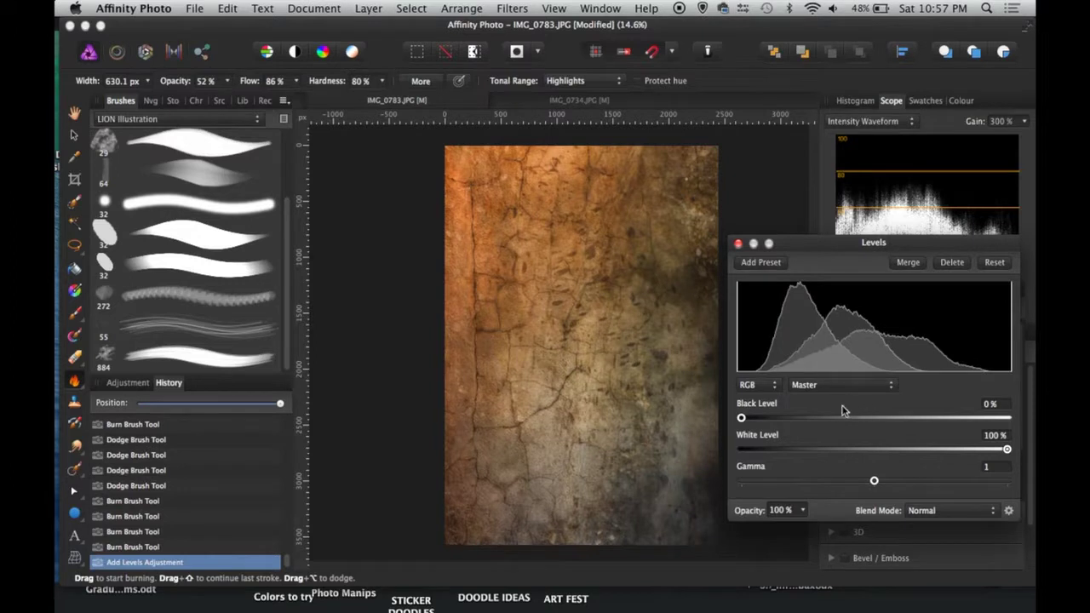
left_click_drag(742, 419, 754, 418)
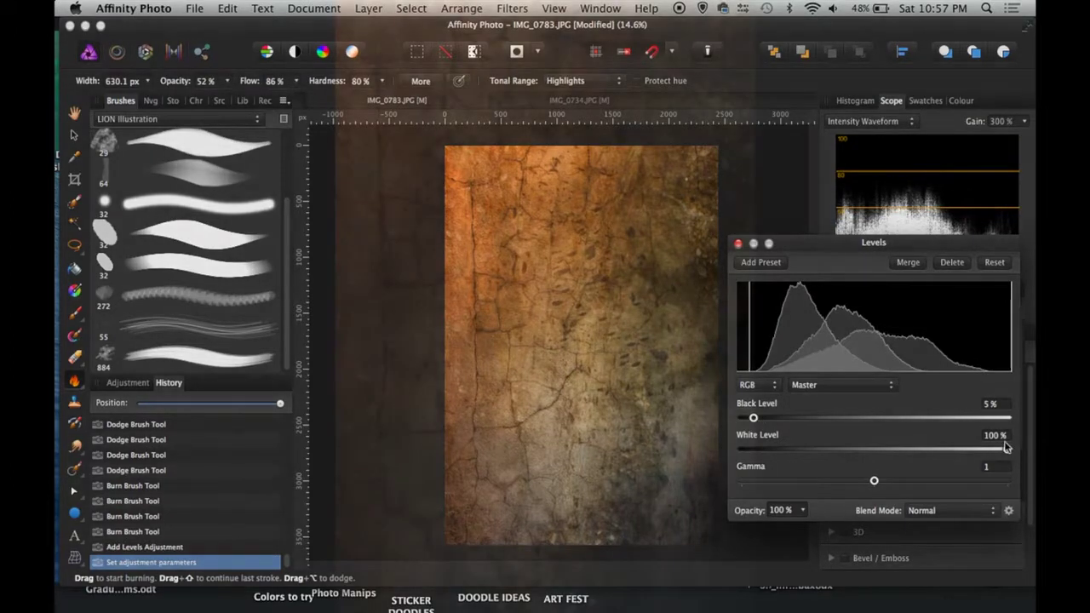
left_click_drag(1006, 449, 998, 451)
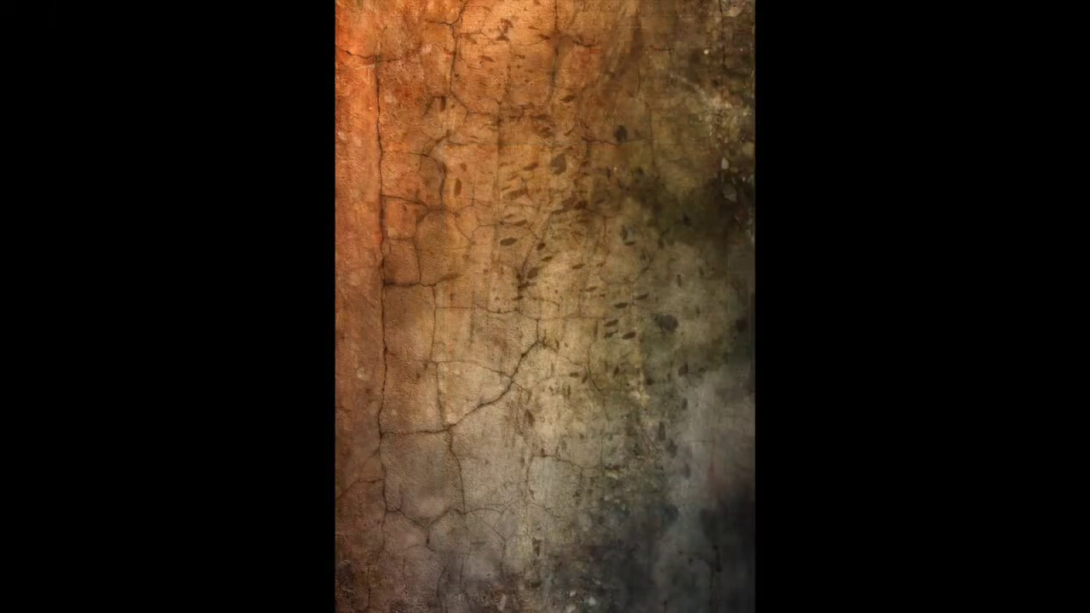